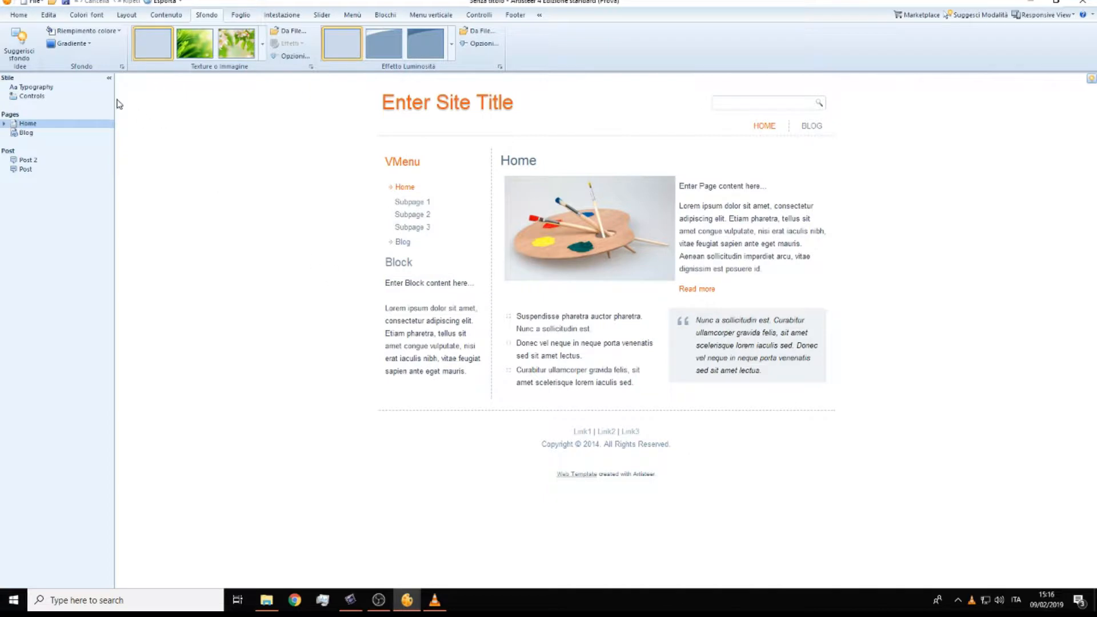
click(18, 16)
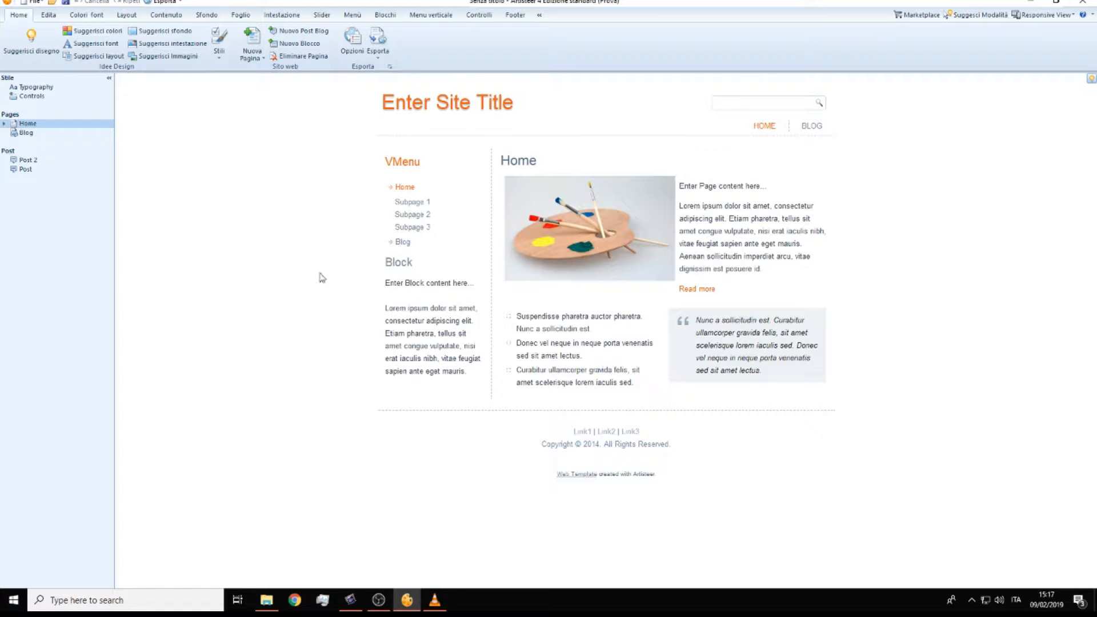
click(611, 237)
click(206, 16)
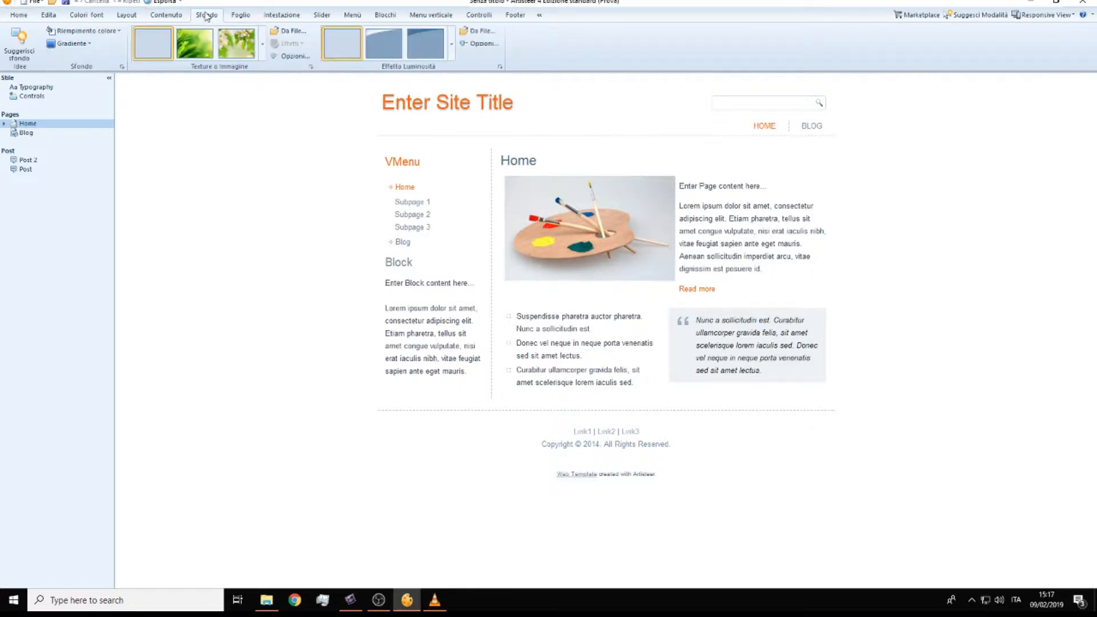
click(135, 19)
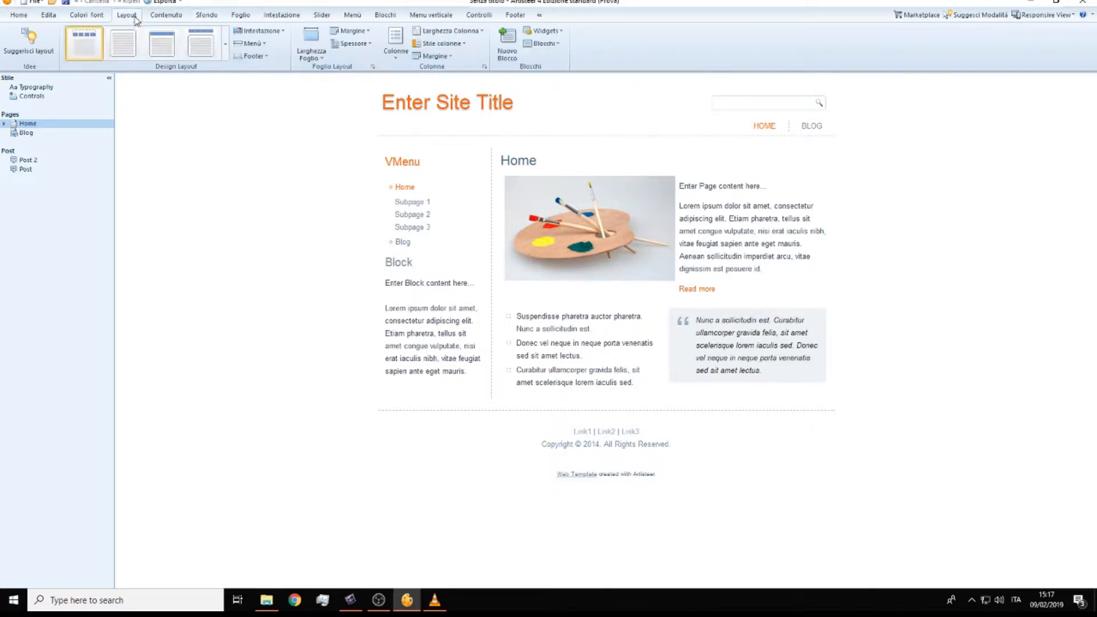
click(29, 16)
mouse_move(466, 262)
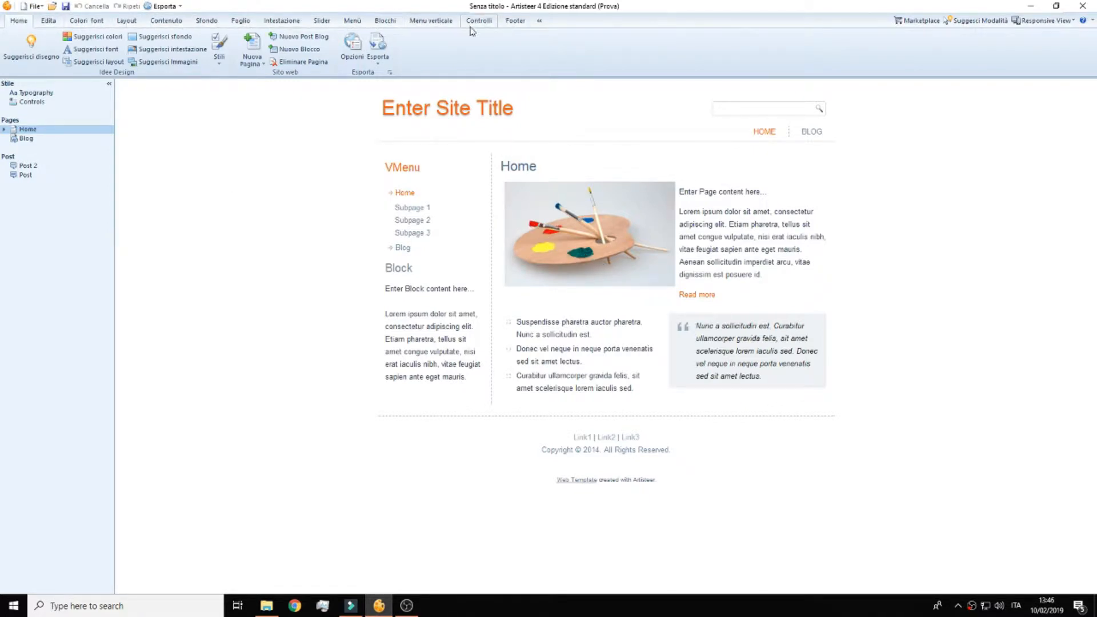
Step: Generate several automatic design suggestions for the whole site template and look over the resulting pages
click(31, 55)
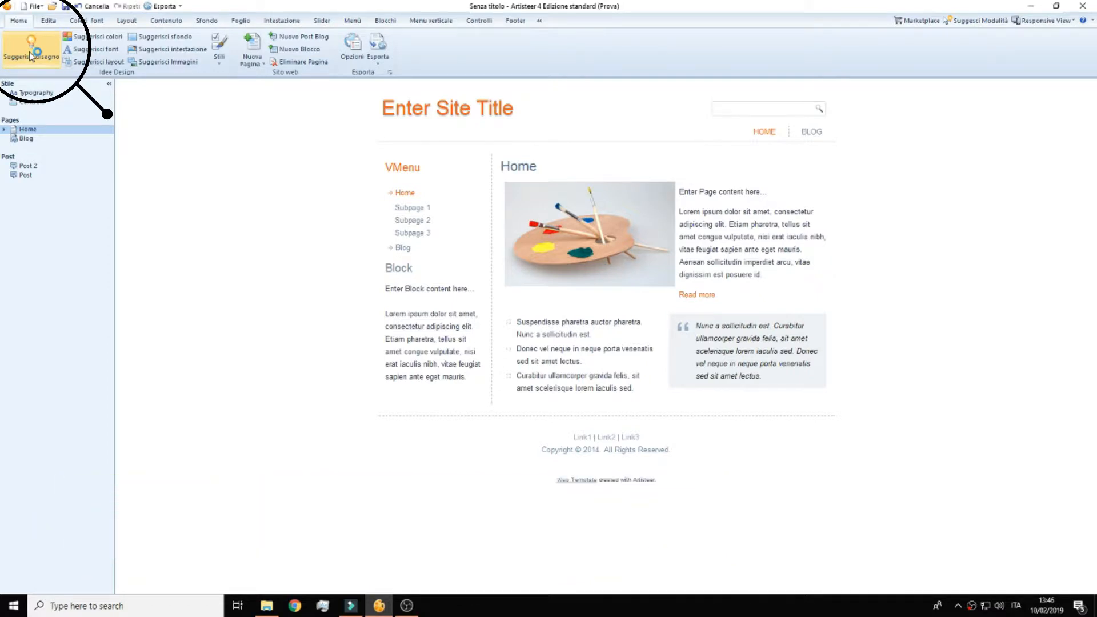
click(30, 54)
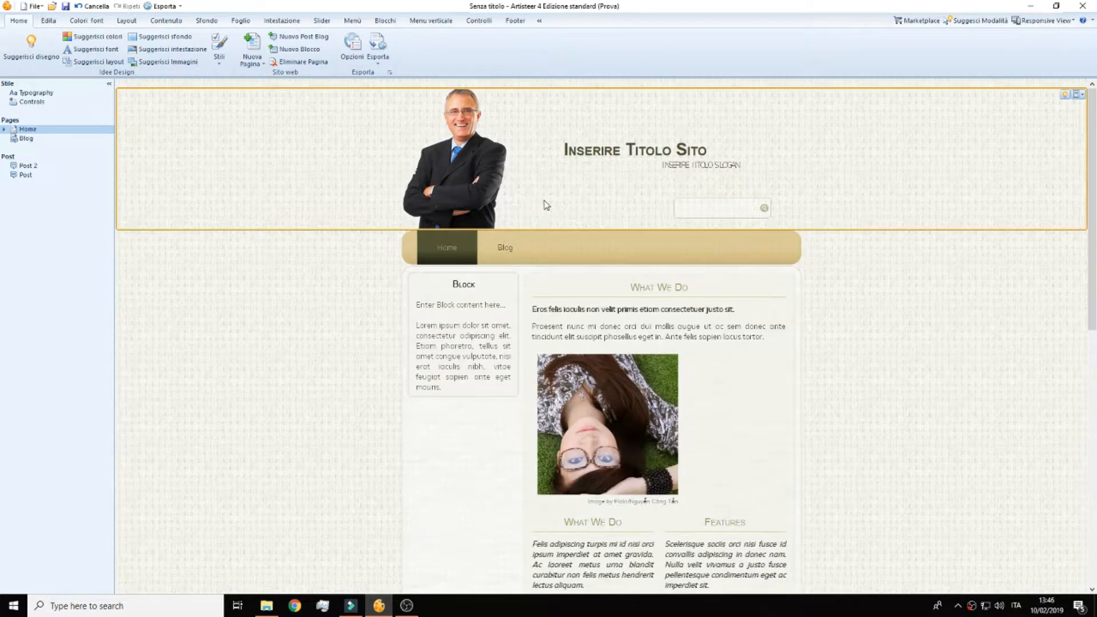
scroll(546, 205, down, 3)
scroll(546, 205, up, 3)
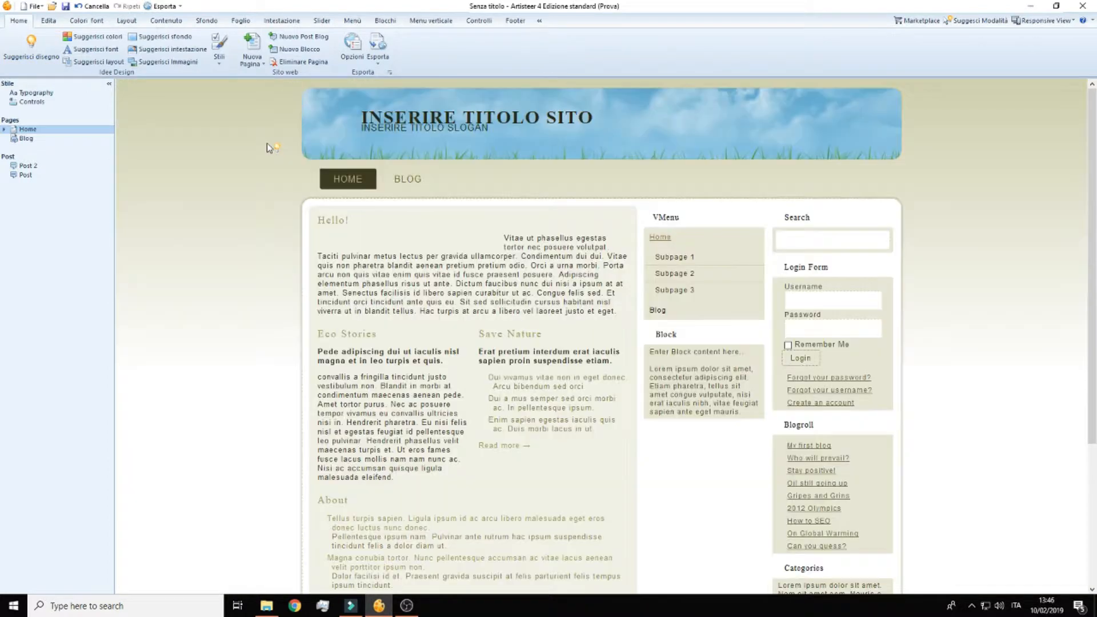
scroll(418, 194, down, 4)
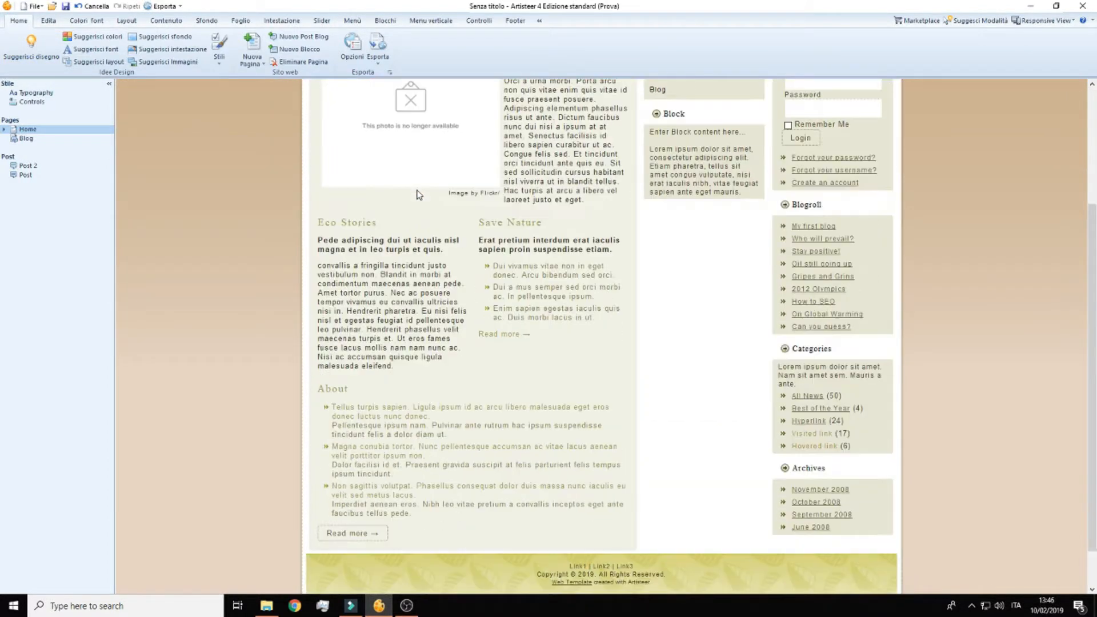
scroll(418, 195, up, 4)
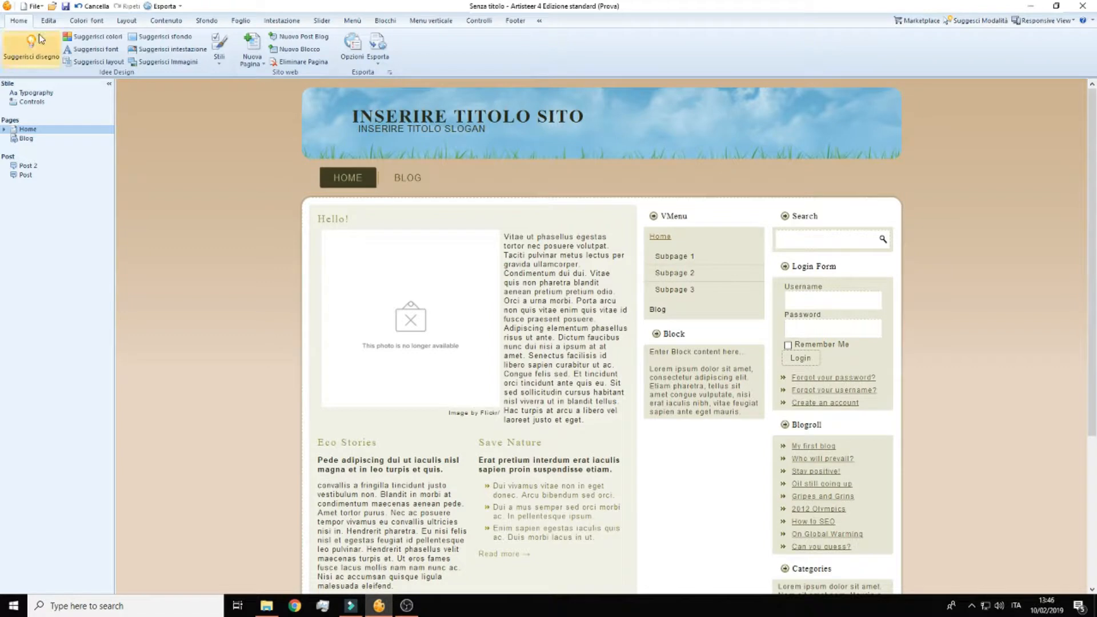
click(30, 7)
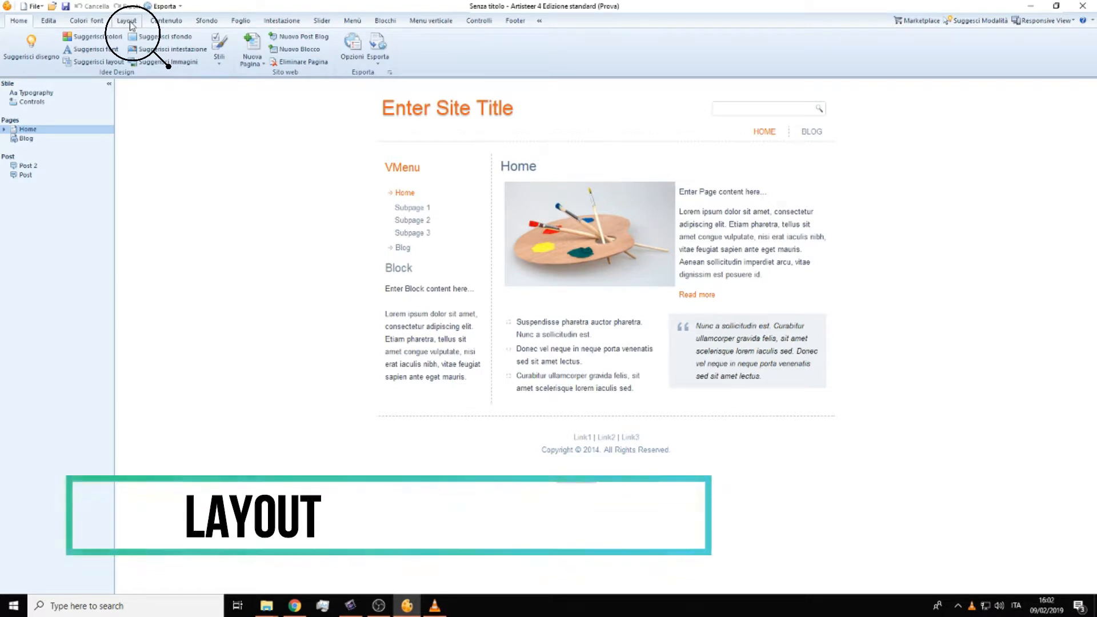
Step: Apply the first layout of the Wide group to the site template
click(129, 22)
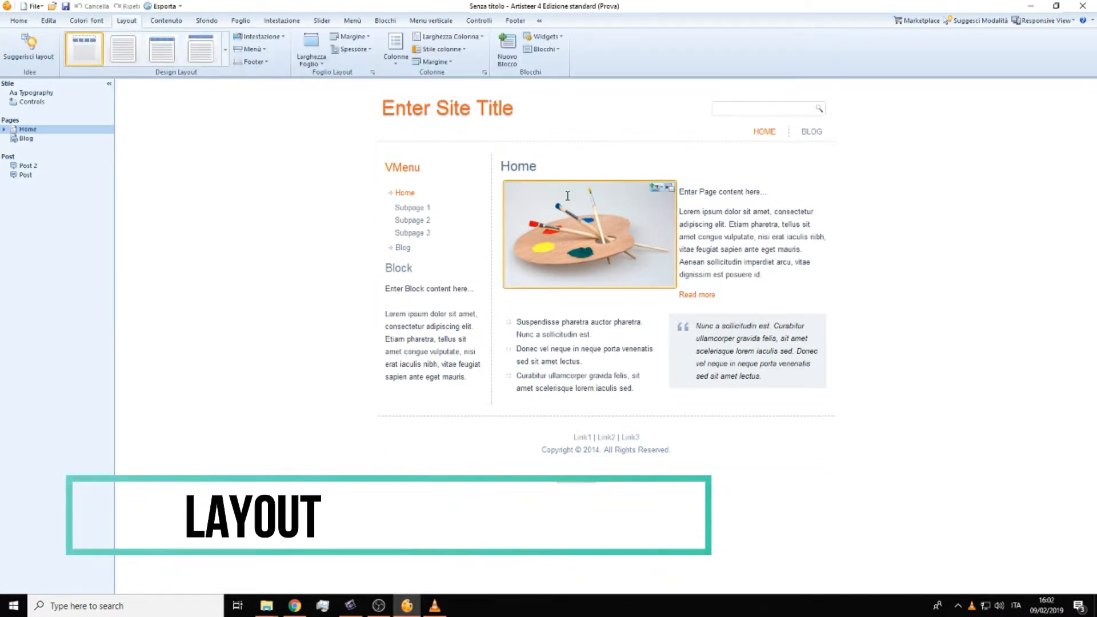
click(225, 55)
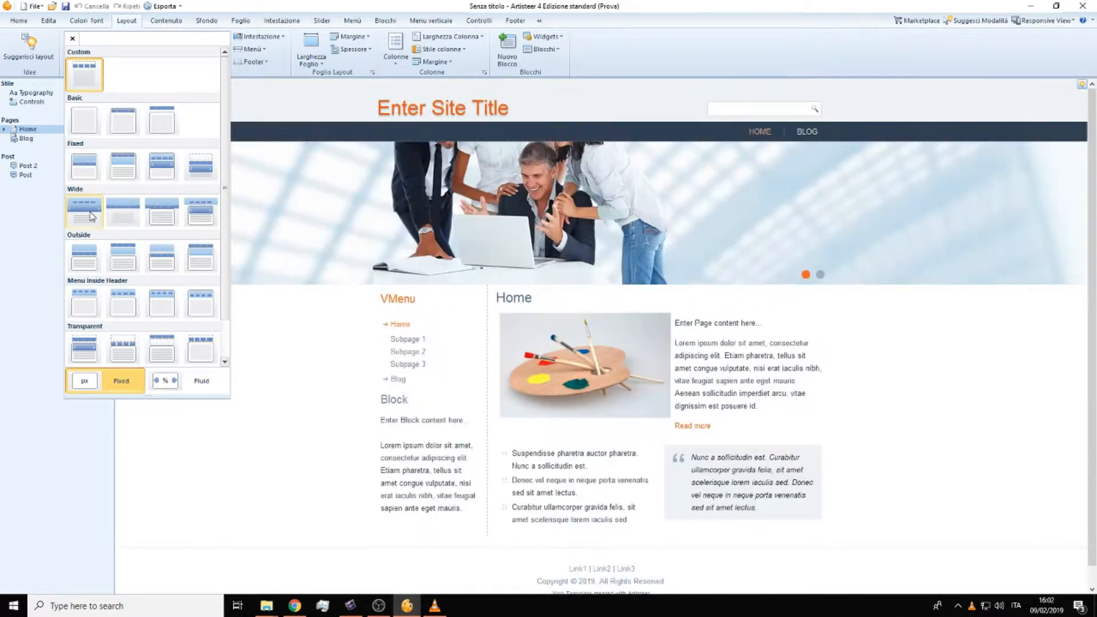
click(91, 212)
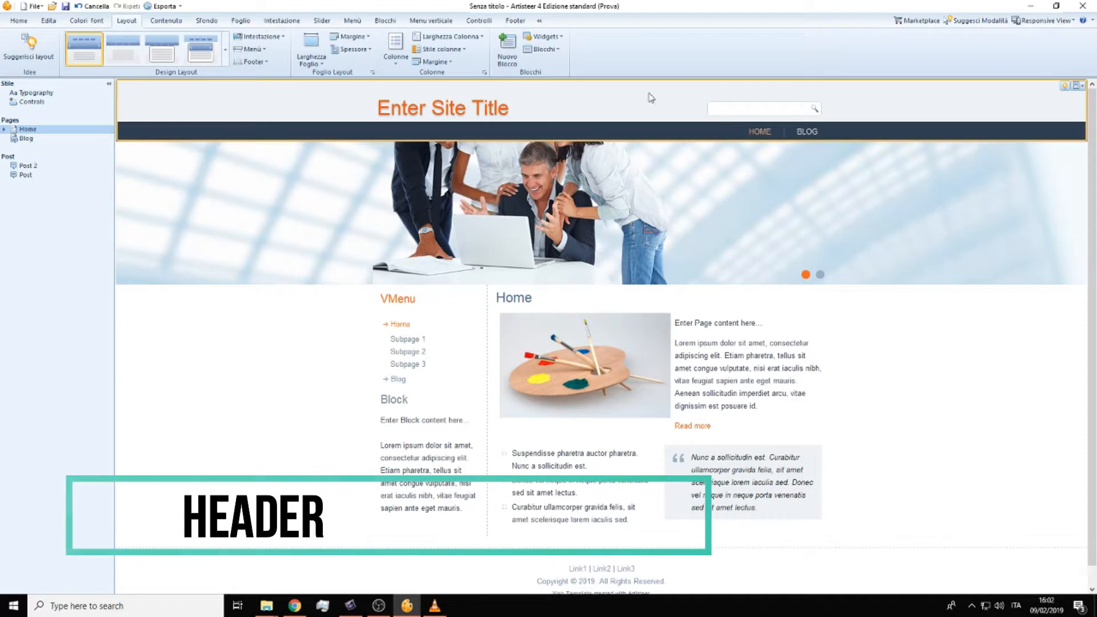
Step: Select the site header and set its width to the full page width (Larghezza Pagina)
click(622, 114)
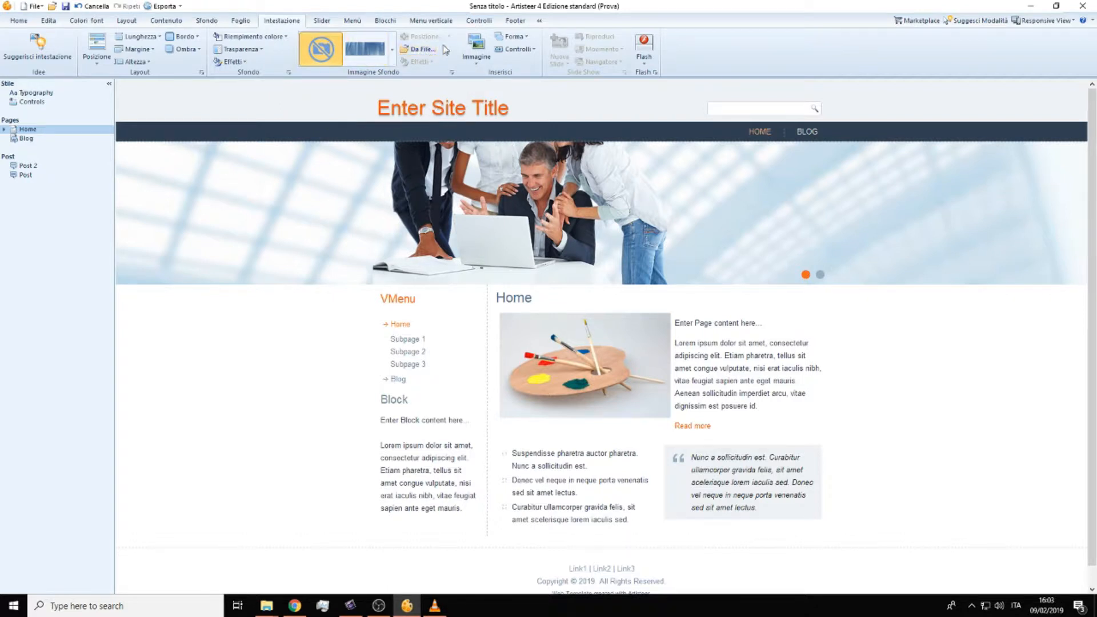
click(140, 36)
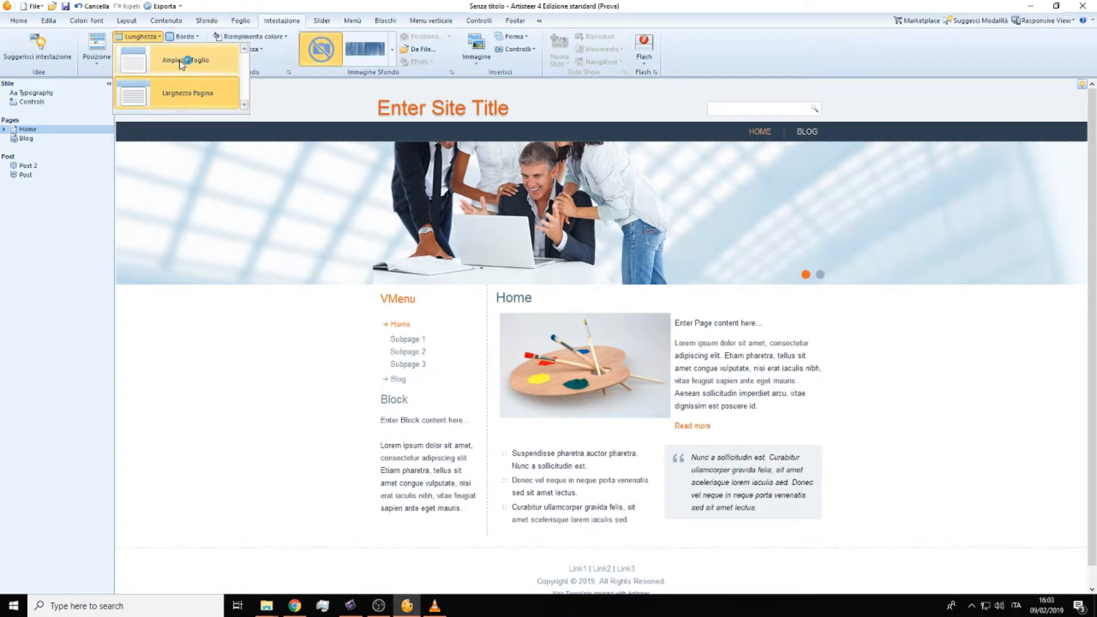
click(193, 94)
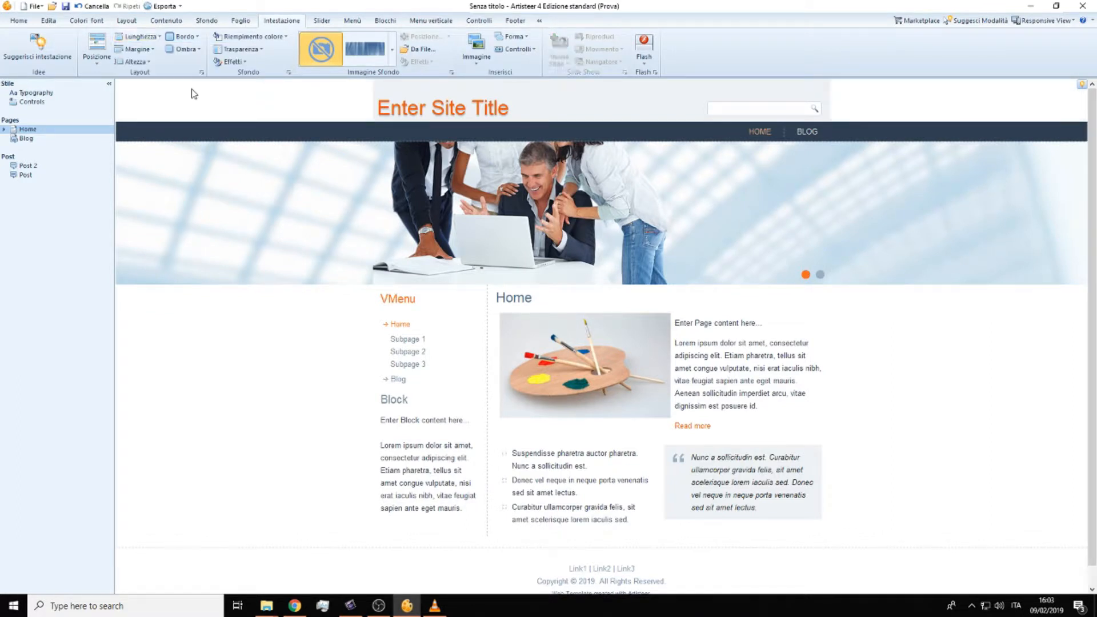
Step: Set the header's top margin to 10 pixels and its height to 300 pixels
click(150, 49)
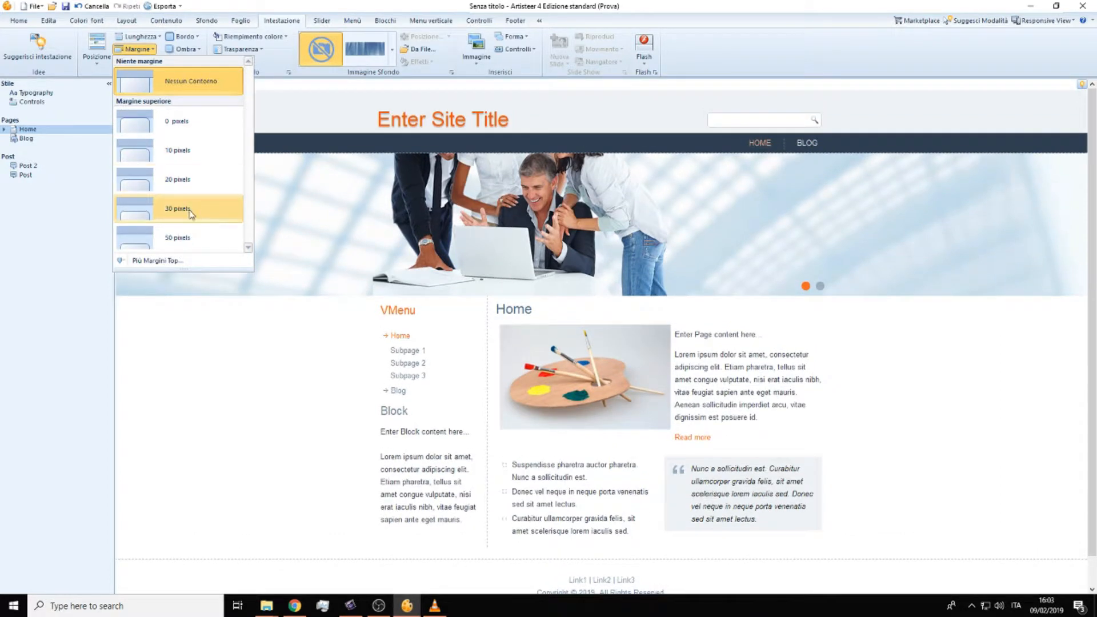
click(181, 153)
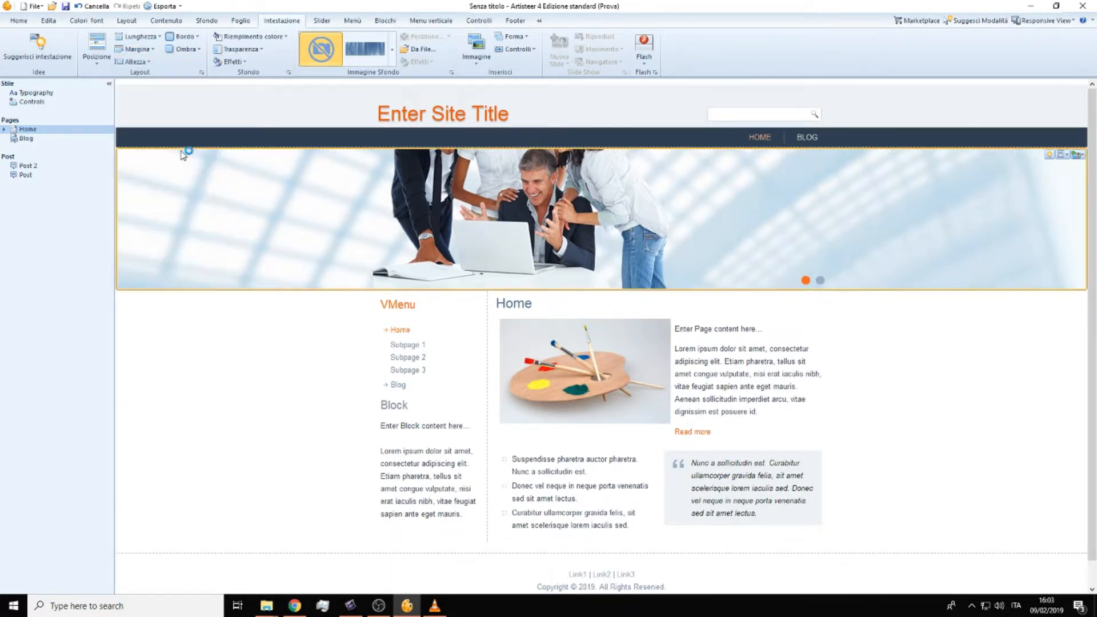
click(146, 62)
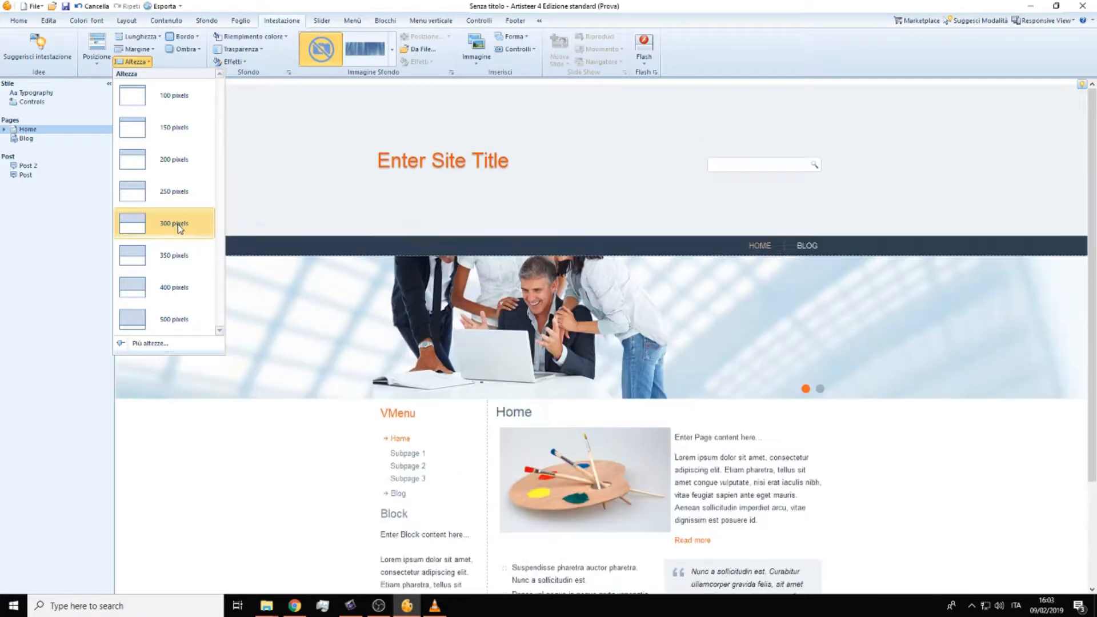
click(177, 224)
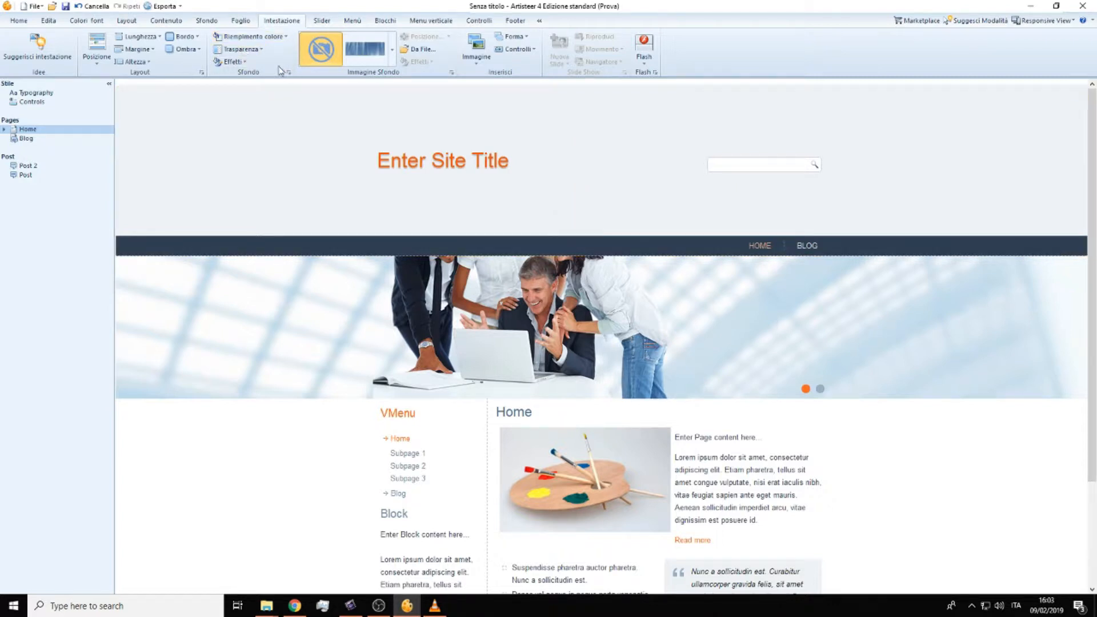
Step: Give the header a solid border on all four sides in a custom red colour
click(186, 37)
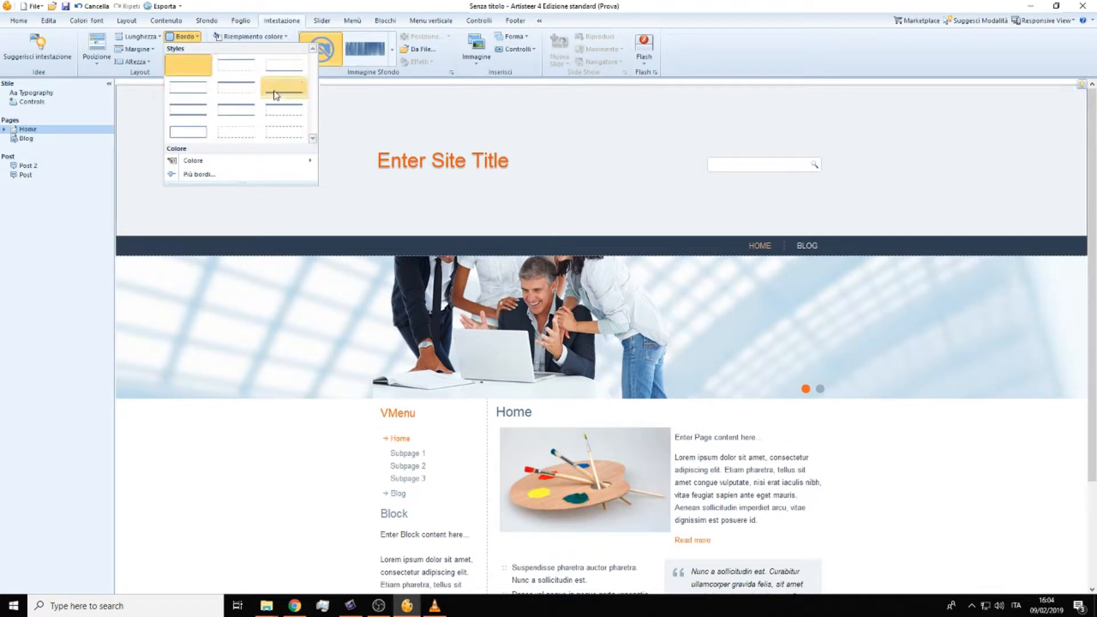
click(203, 137)
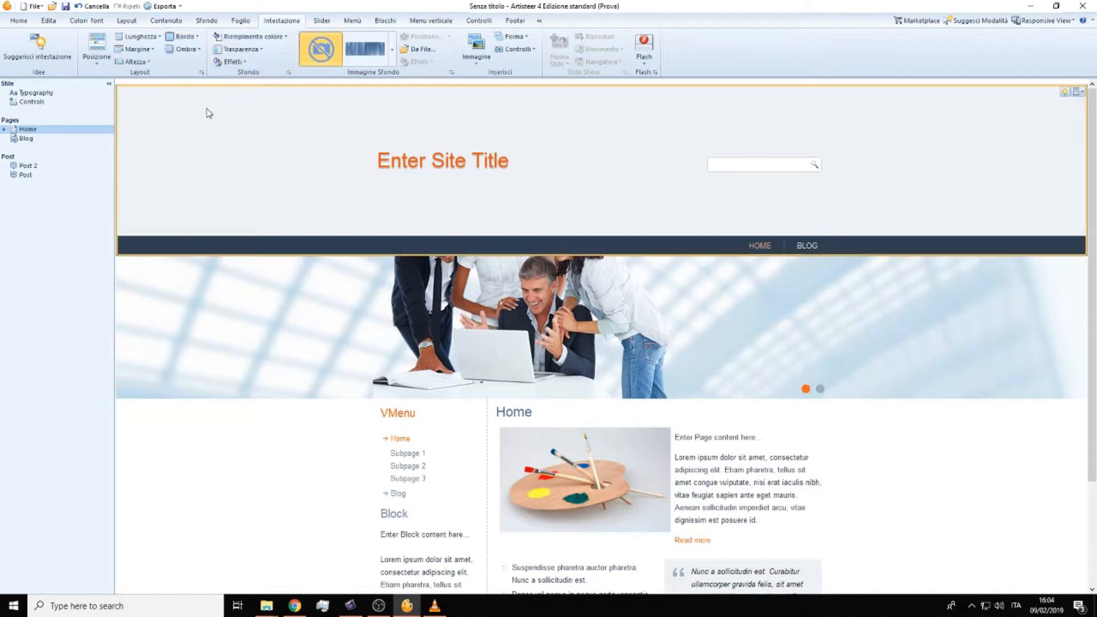
click(183, 36)
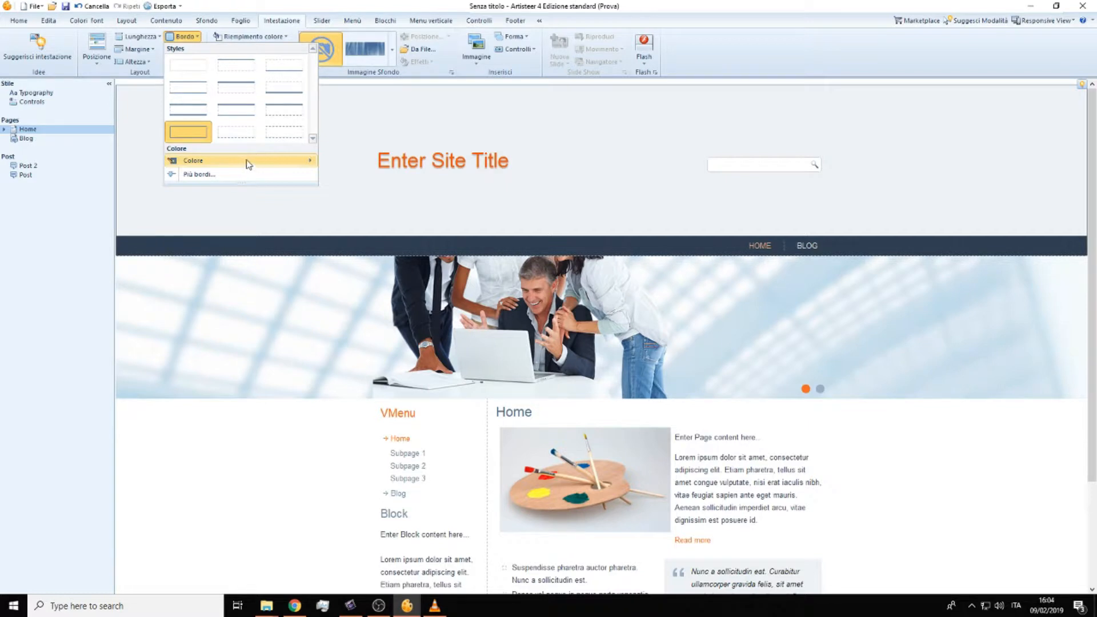
mouse_move(245, 166)
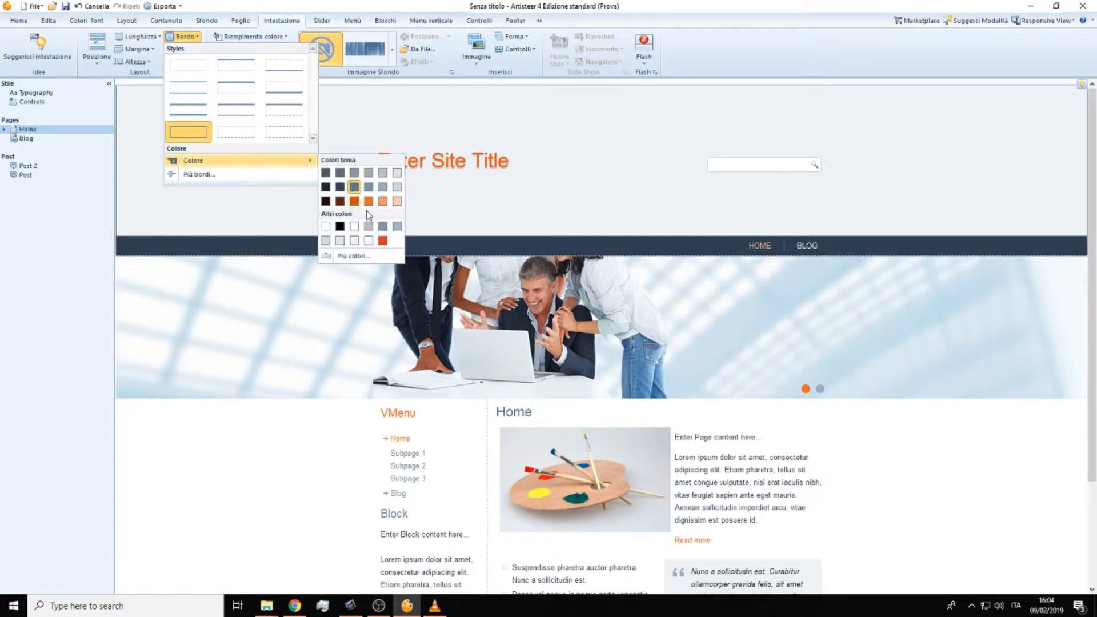
click(353, 257)
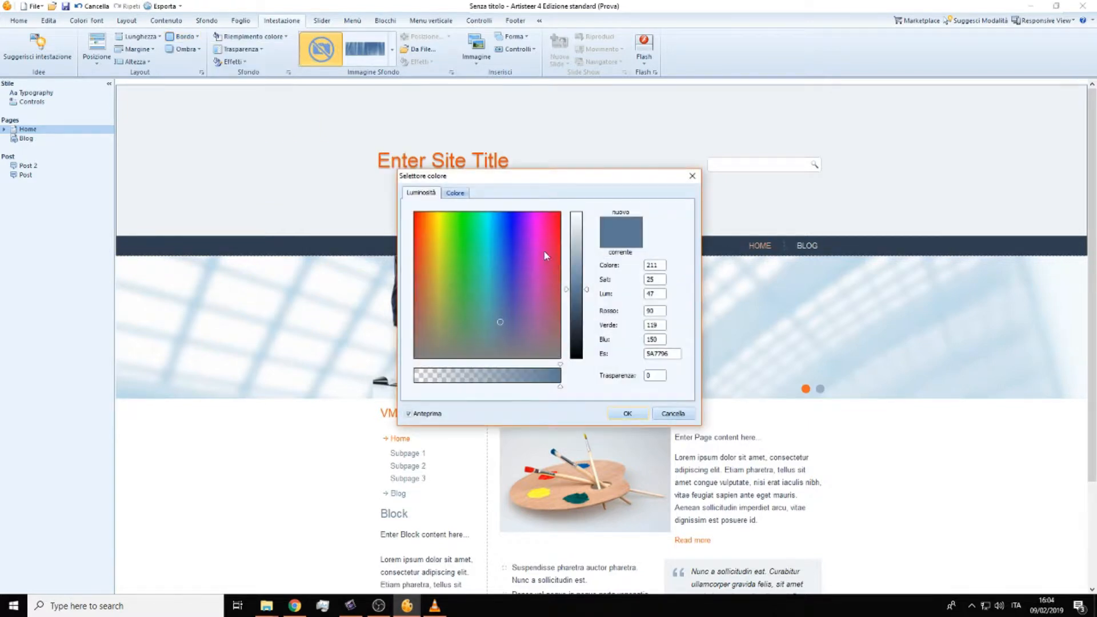
drag(512, 275, 556, 218)
click(629, 413)
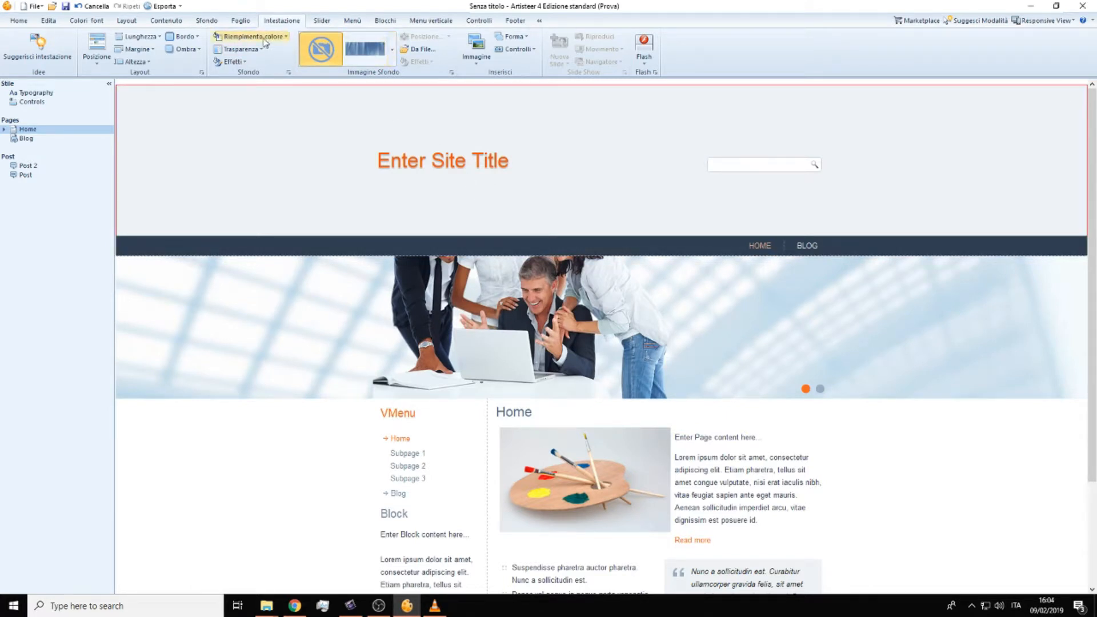
Step: Fill the header background with the red colour and set its transparency to 60%
click(284, 36)
click(264, 114)
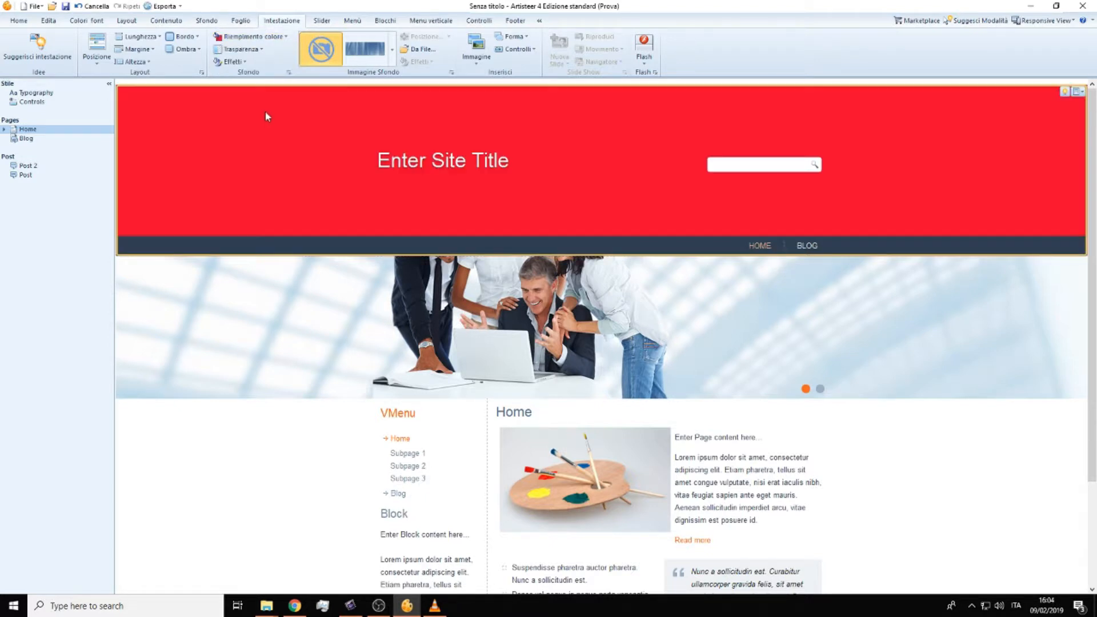
click(245, 50)
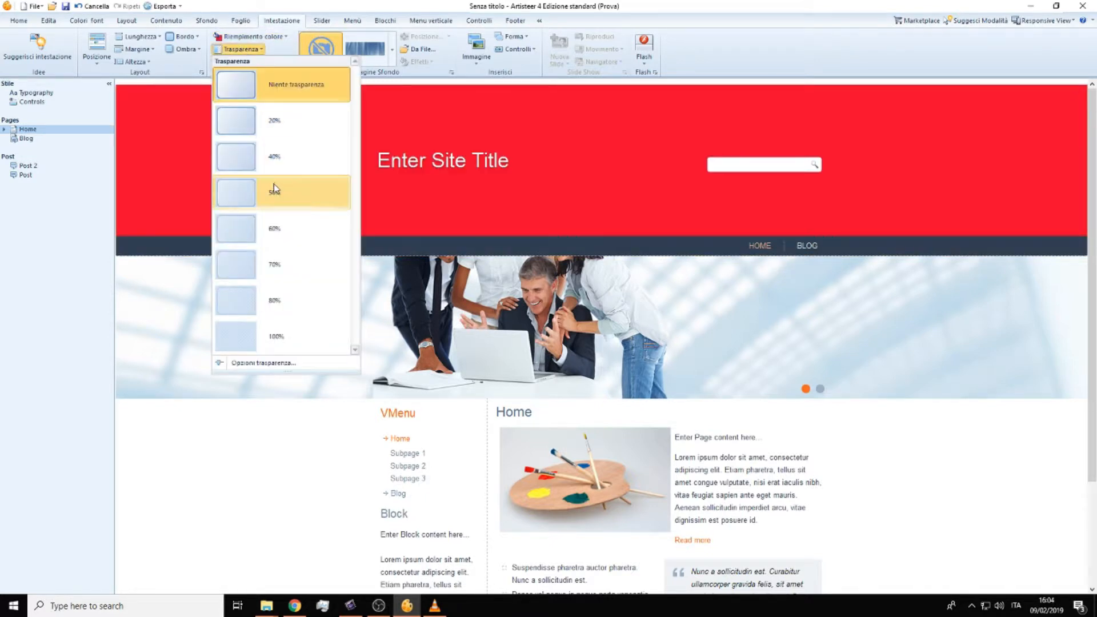
click(279, 231)
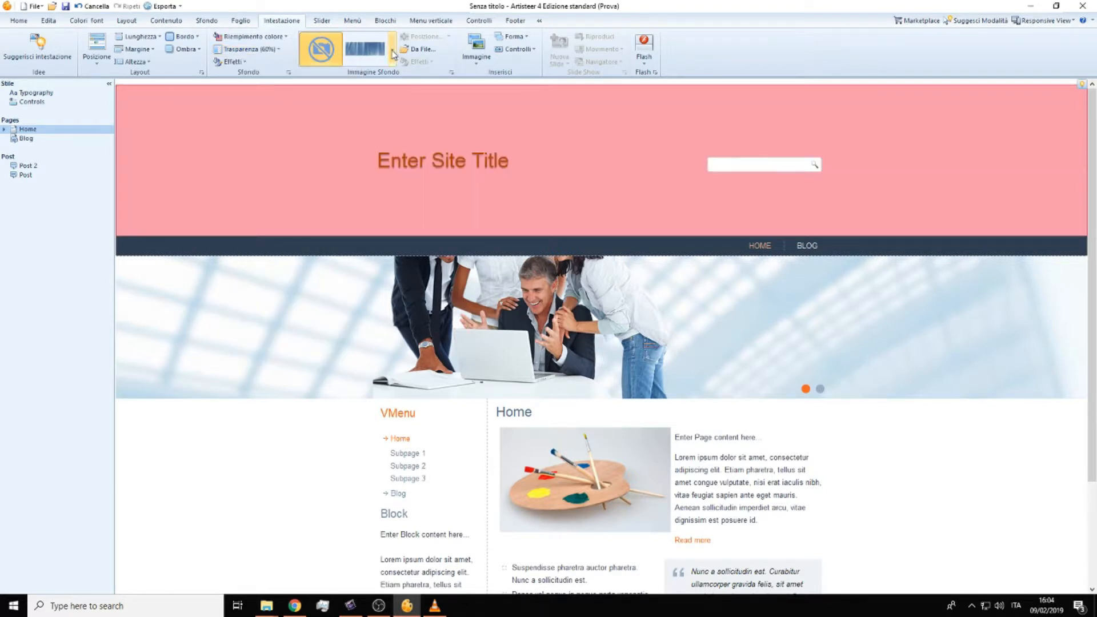
Step: Apply the hanging vertical stripes texture from the Parte alta orizzontale group to the header background
click(229, 62)
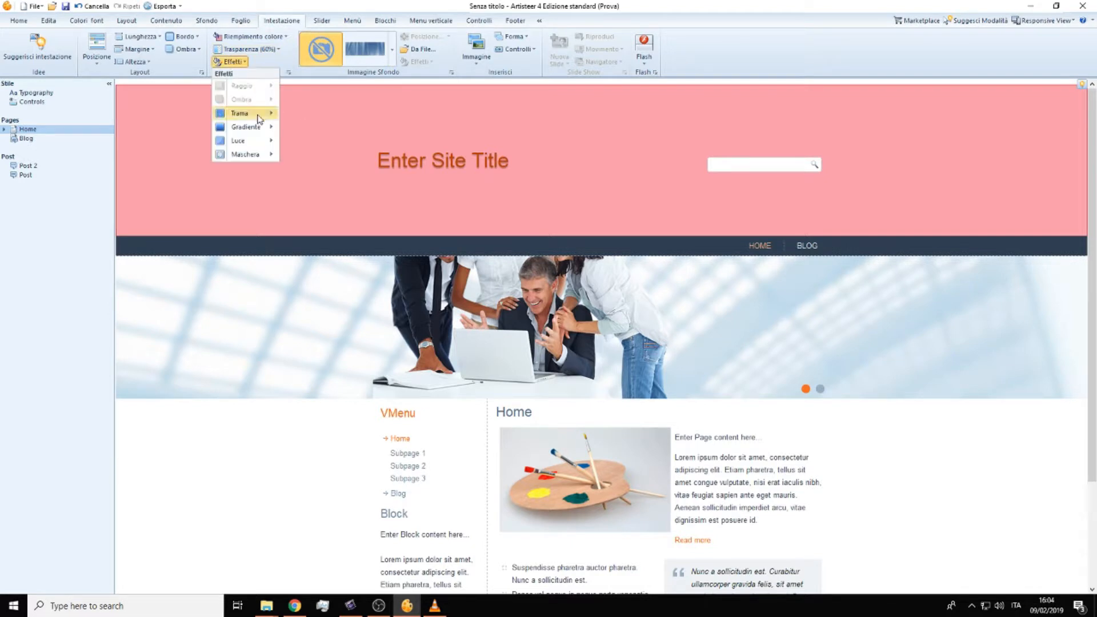
mouse_move(260, 118)
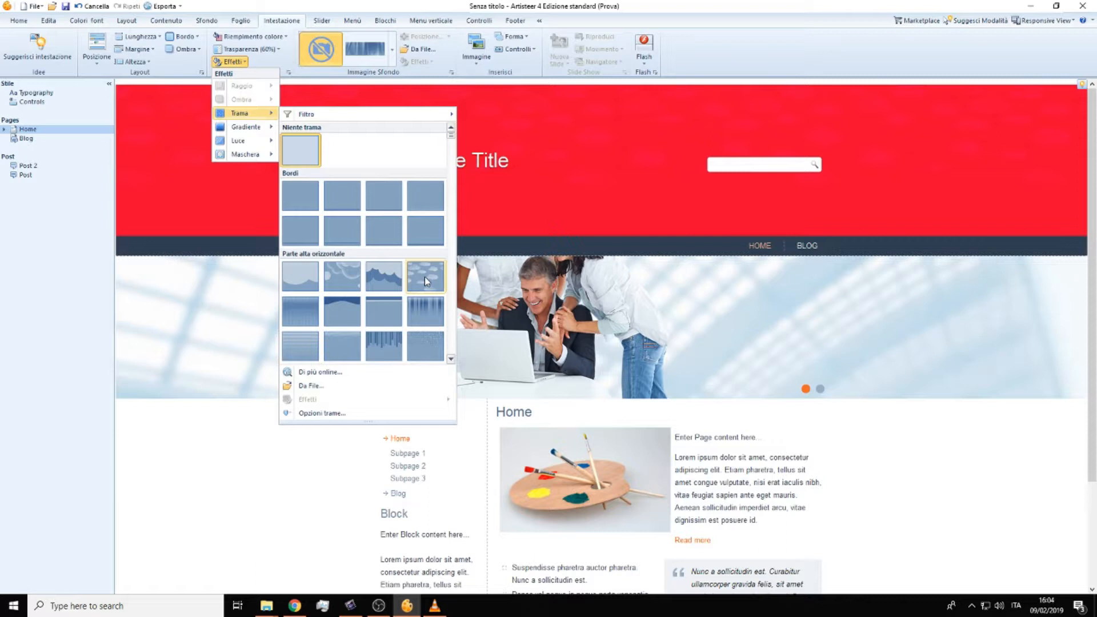
click(396, 349)
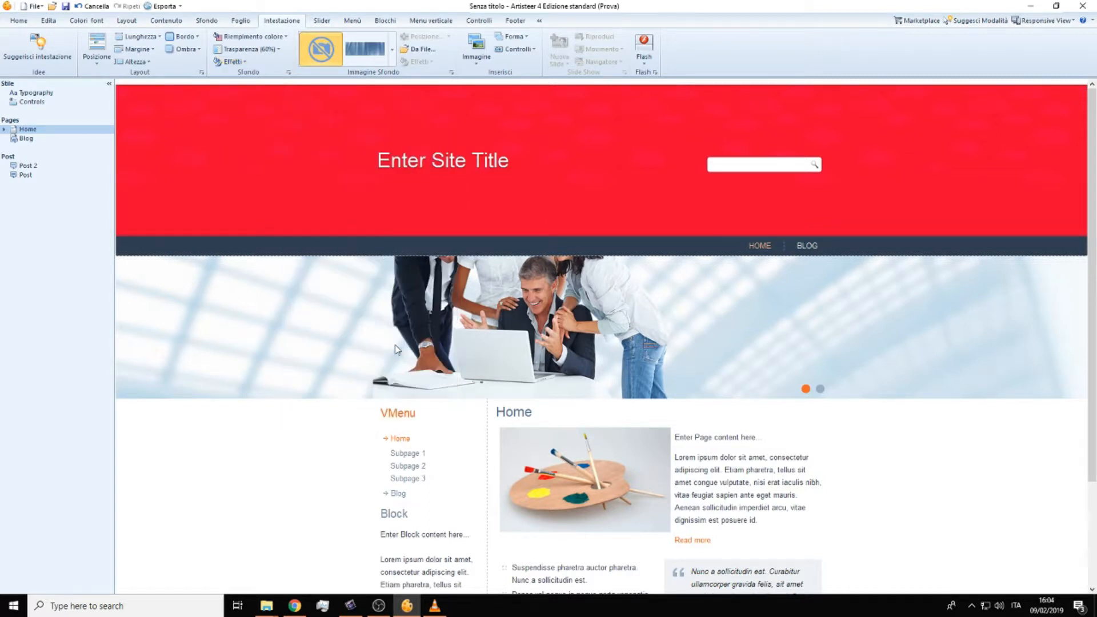
Step: Set the header's background image to the third picture, with red and pink flowers, in the Colore Astratto group
click(394, 56)
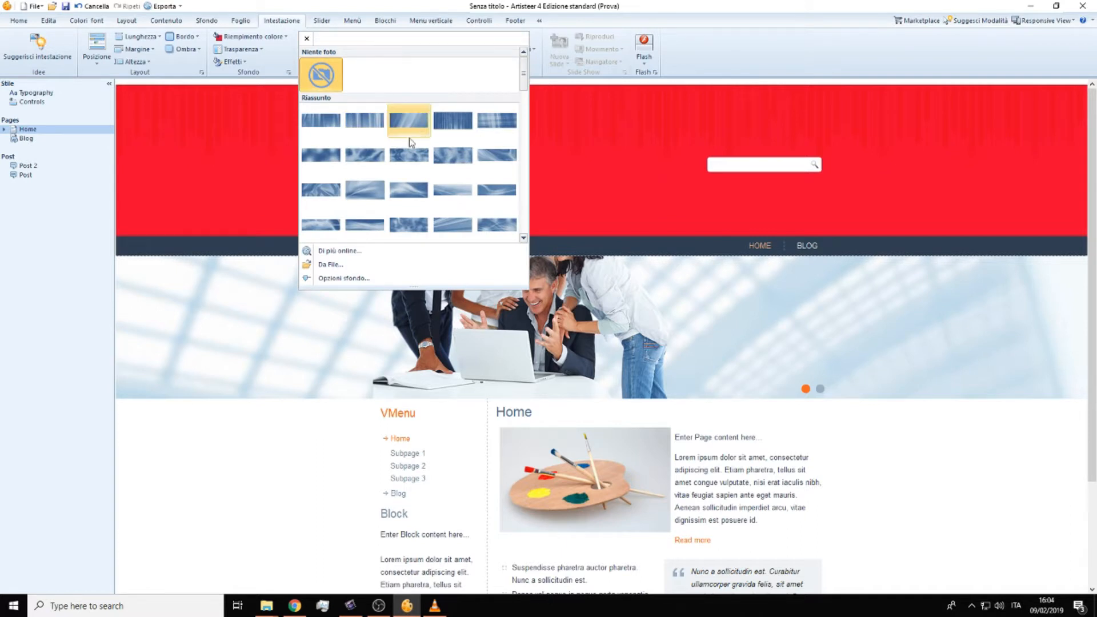
scroll(430, 194, down, 4)
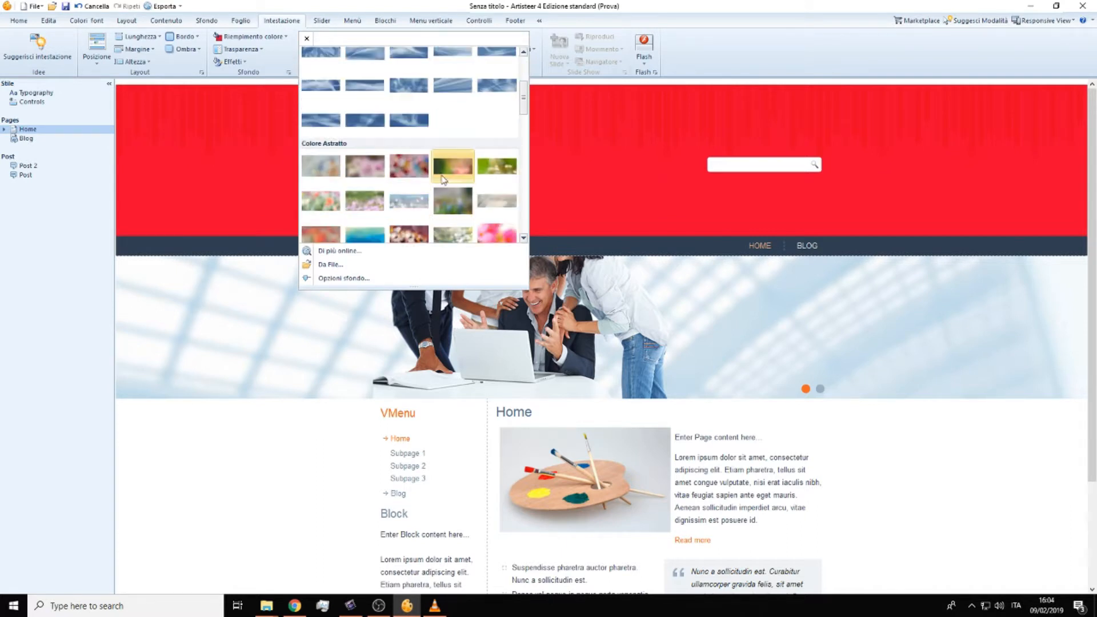
click(420, 171)
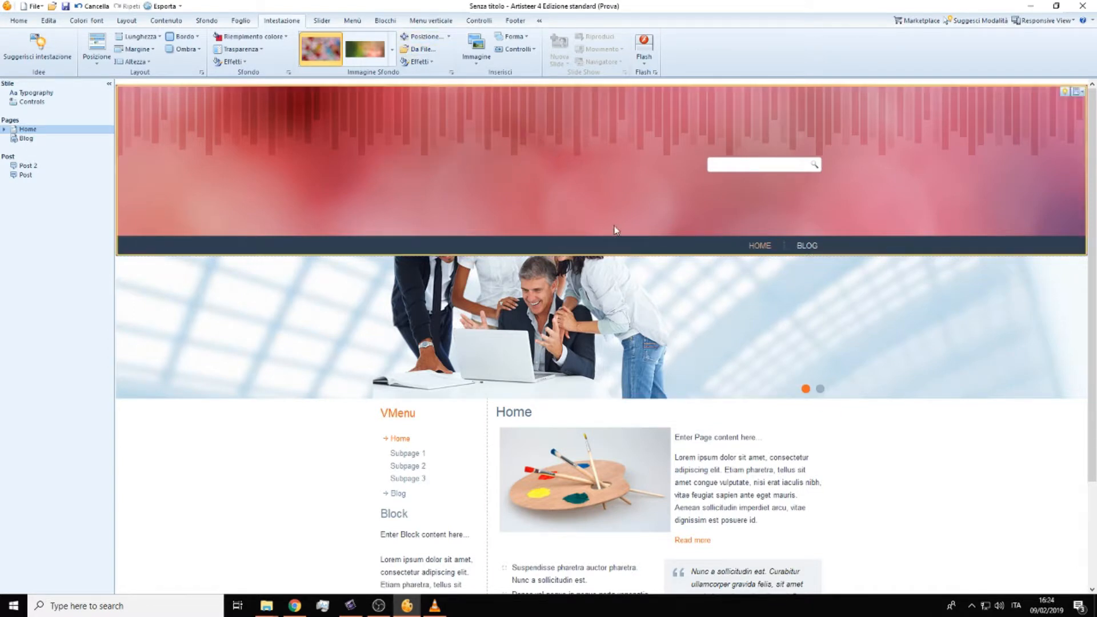
Step: Insert the picture of the two parrots from the Animali group into the header
click(477, 50)
scroll(526, 140, up, 2)
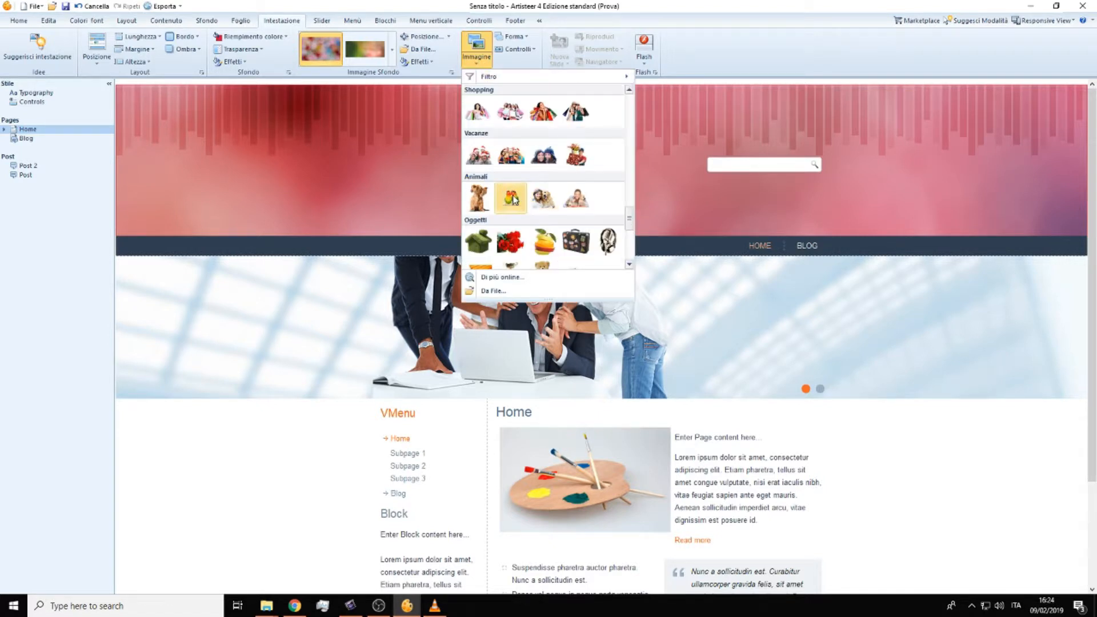
click(537, 197)
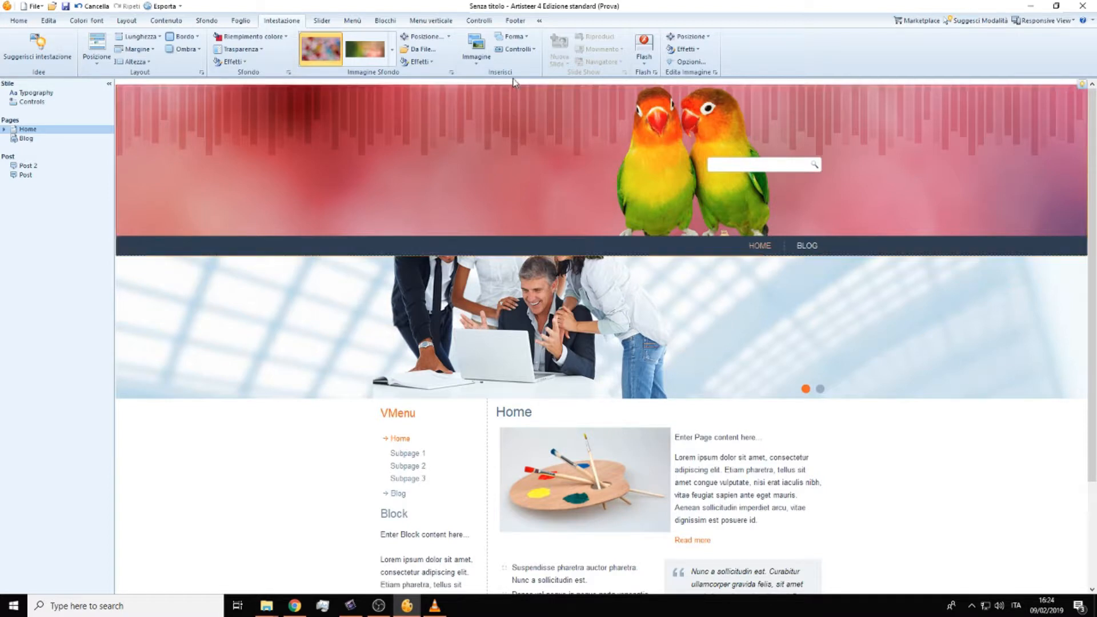
Step: Add a title control to the header, left of the parrots, with the text "Hello everybody"
click(520, 51)
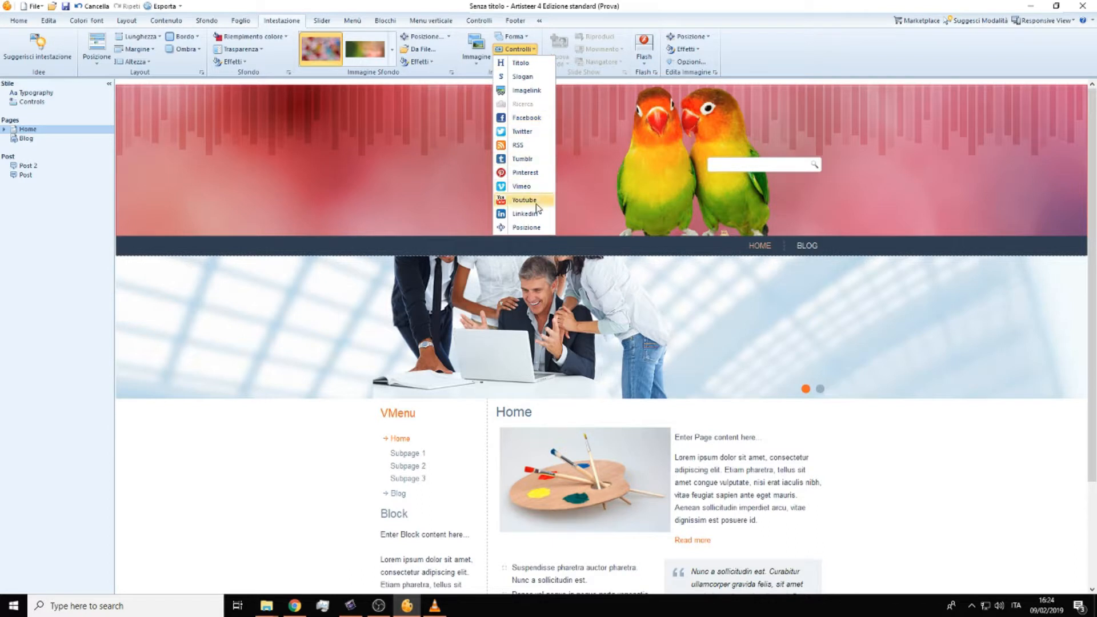
click(520, 64)
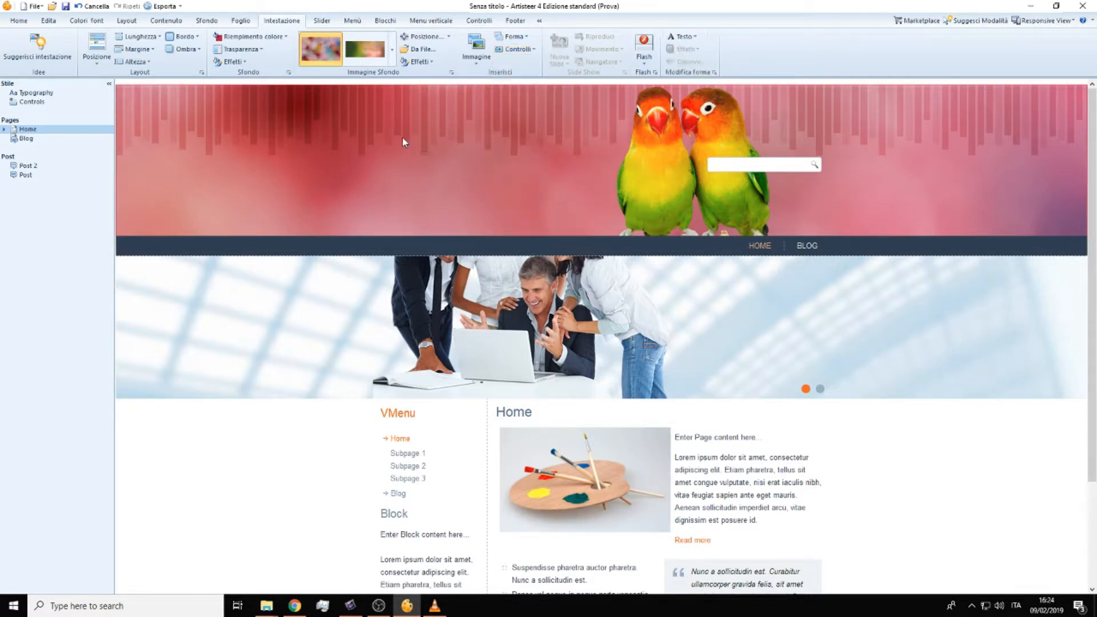
drag(385, 101, 493, 165)
text(Hello)
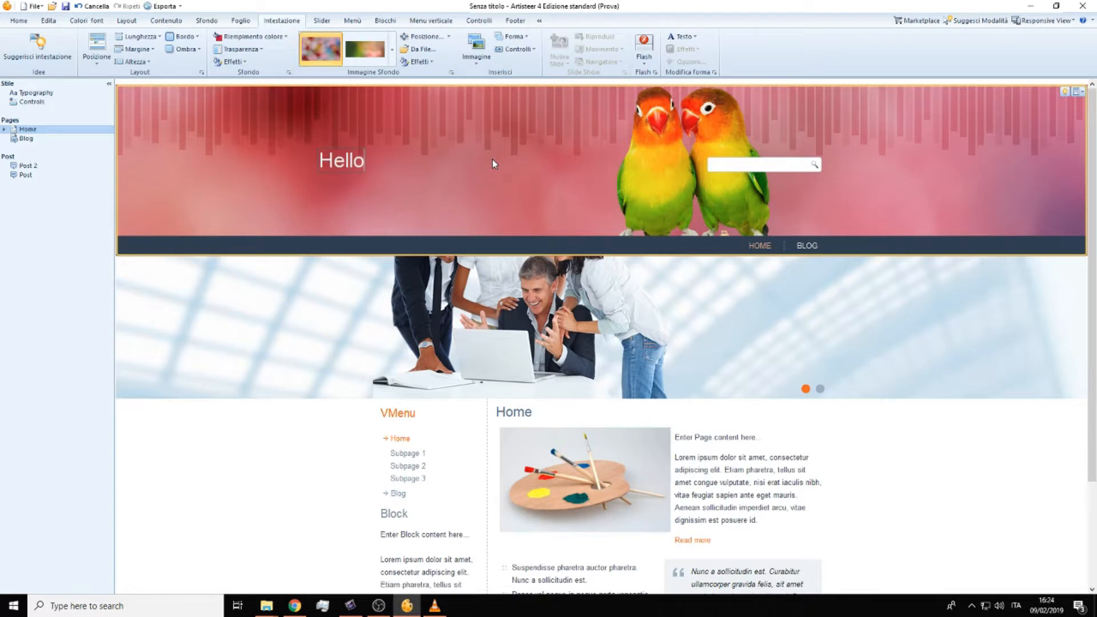
text( everybody)
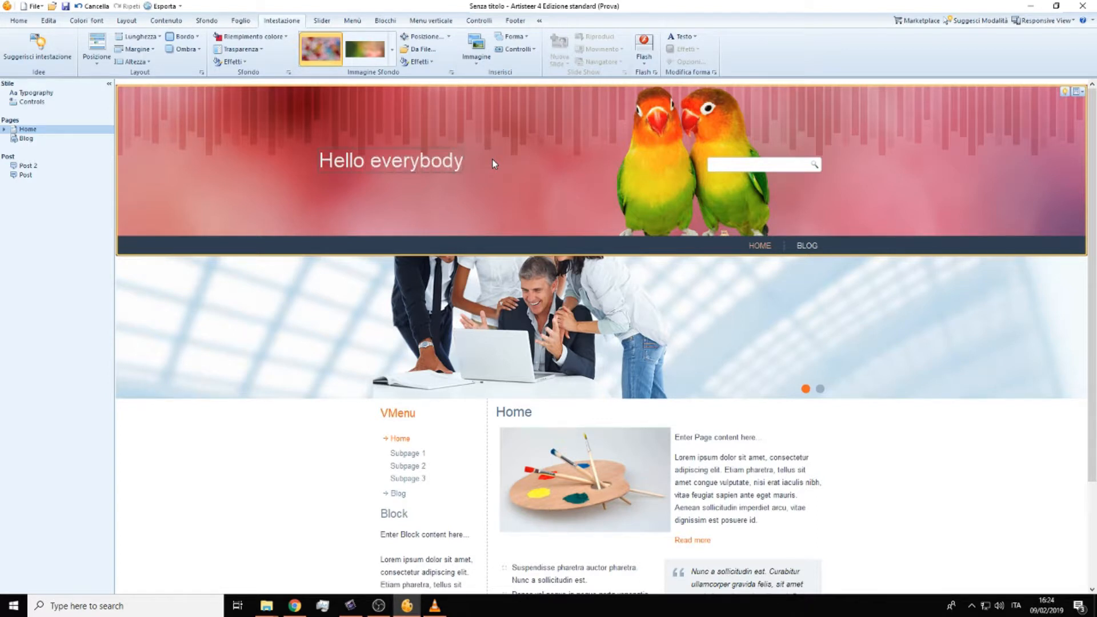
click(493, 164)
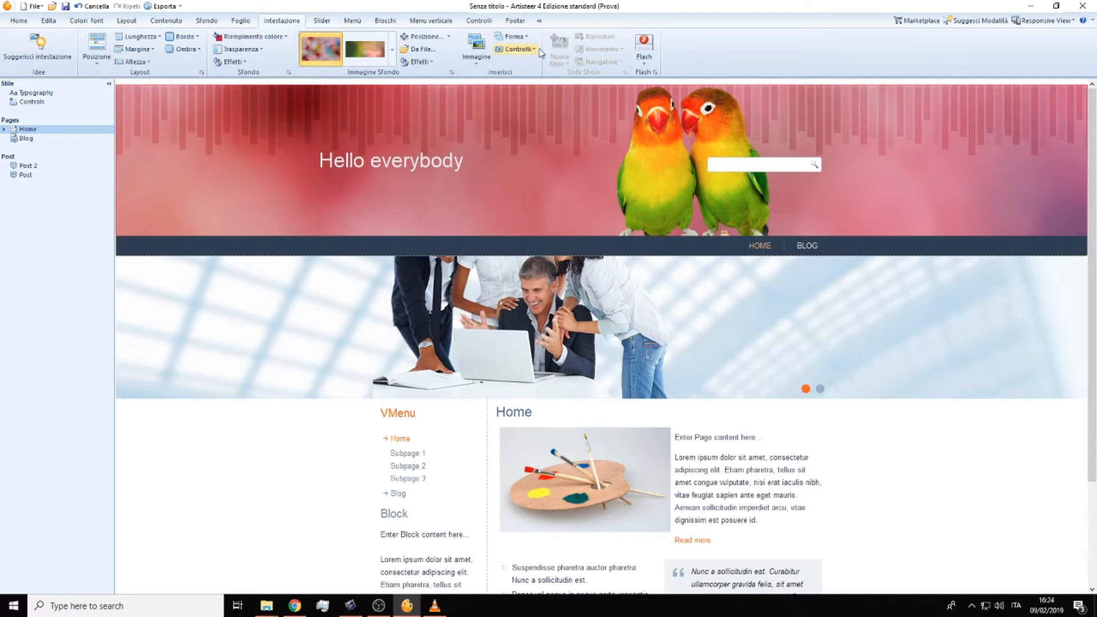
Step: Try red as the "Hello everybody" title's text colour and replace it with black from the theme colours
click(440, 160)
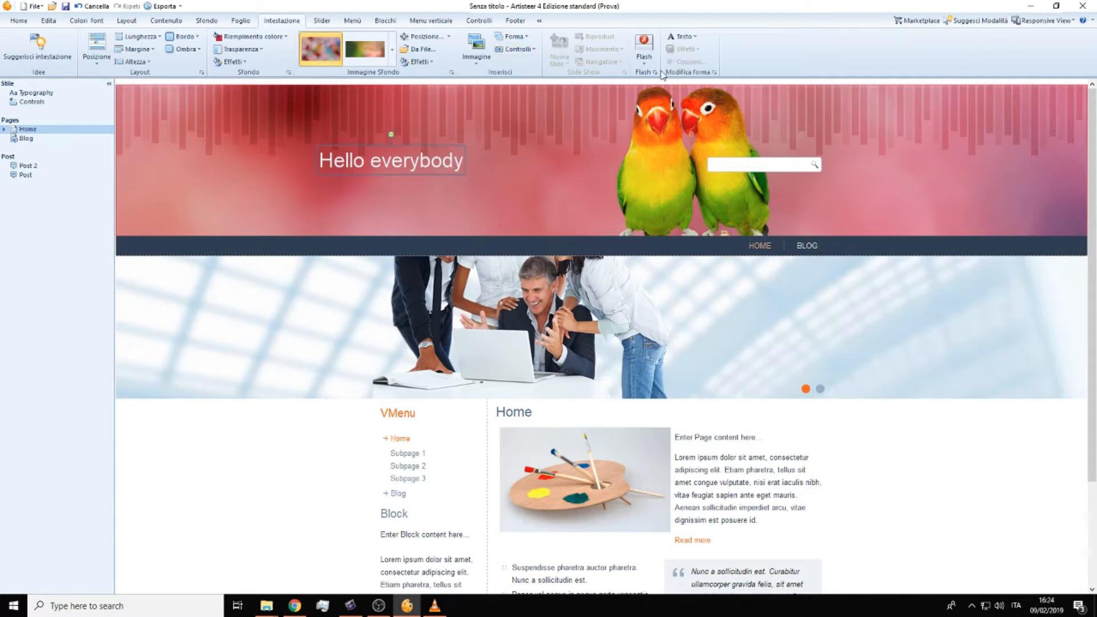
click(681, 37)
mouse_move(723, 55)
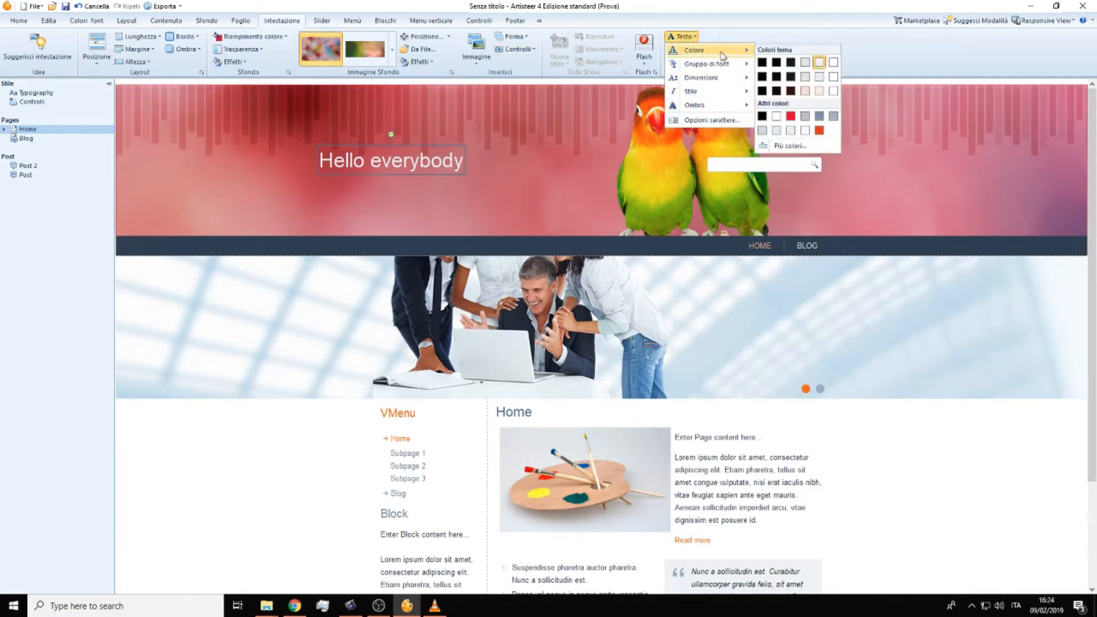
click(792, 117)
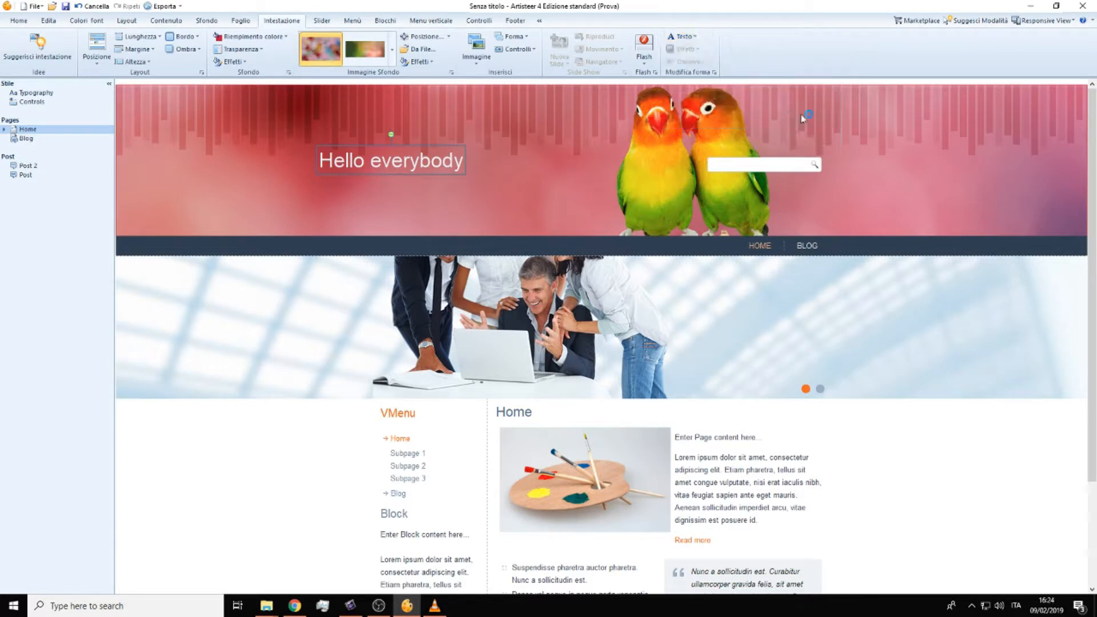
click(681, 37)
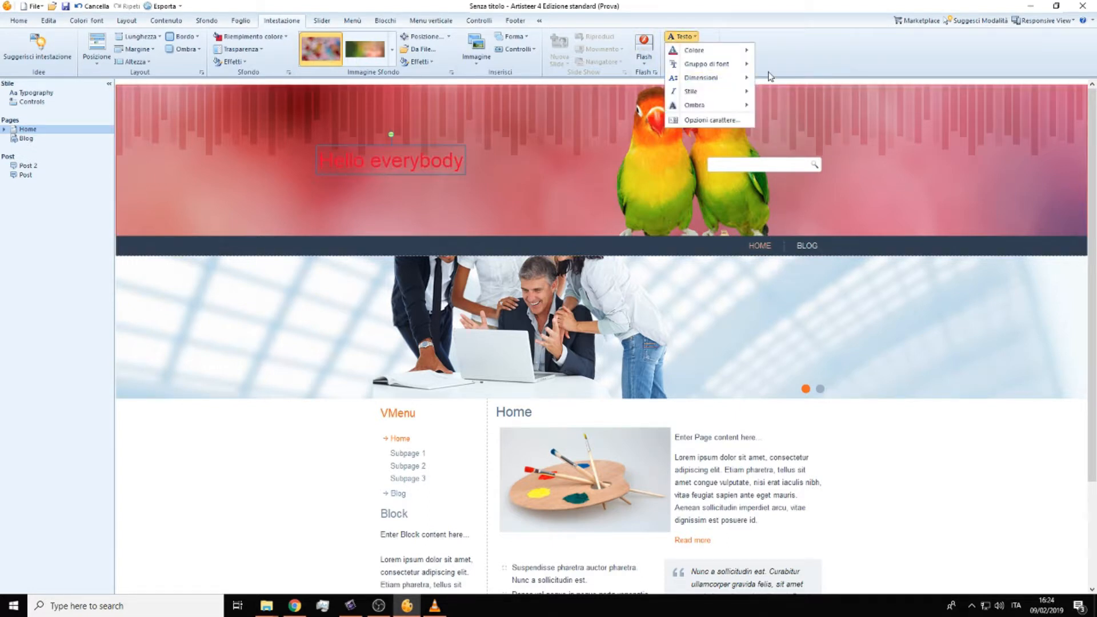
mouse_move(720, 51)
click(762, 63)
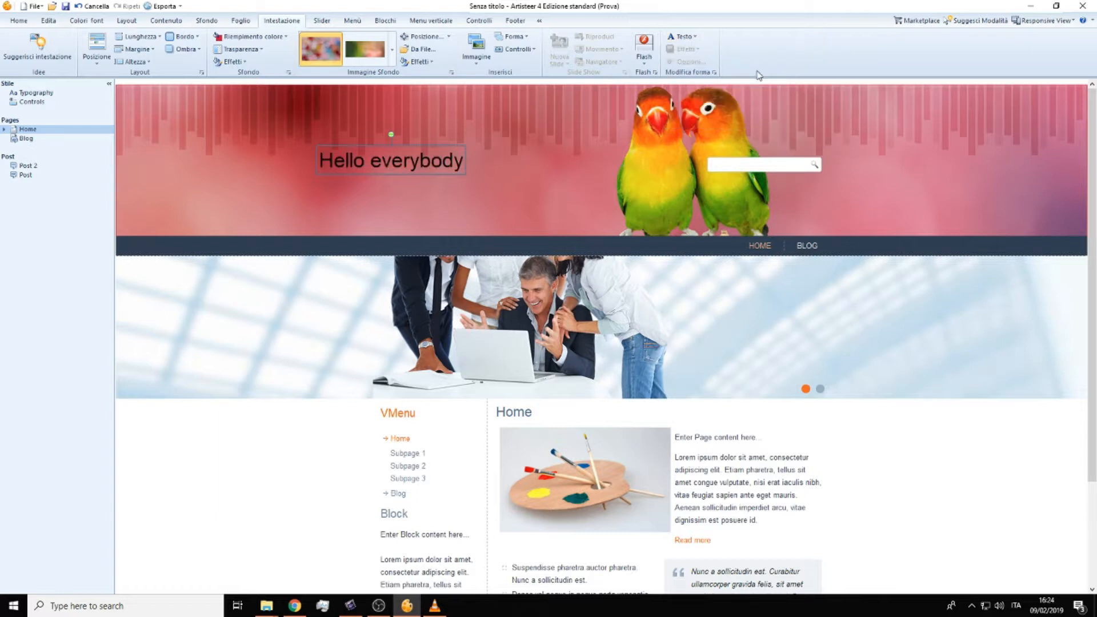
Step: Change the header title to a heavy, wide sans-serif font and enlarge its text
click(678, 37)
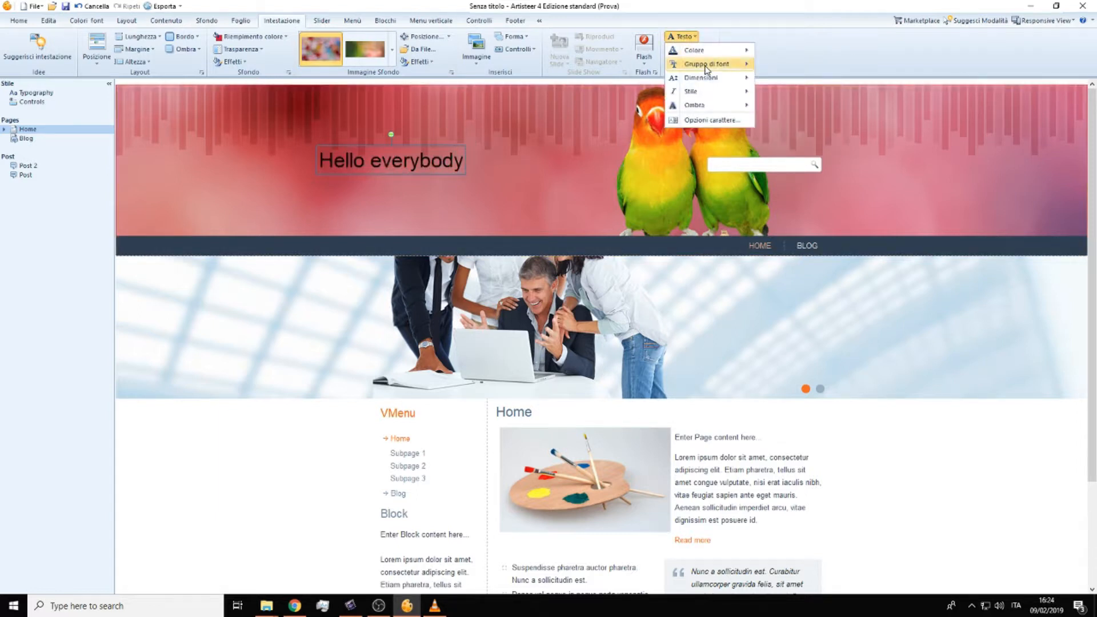
mouse_move(707, 67)
click(784, 131)
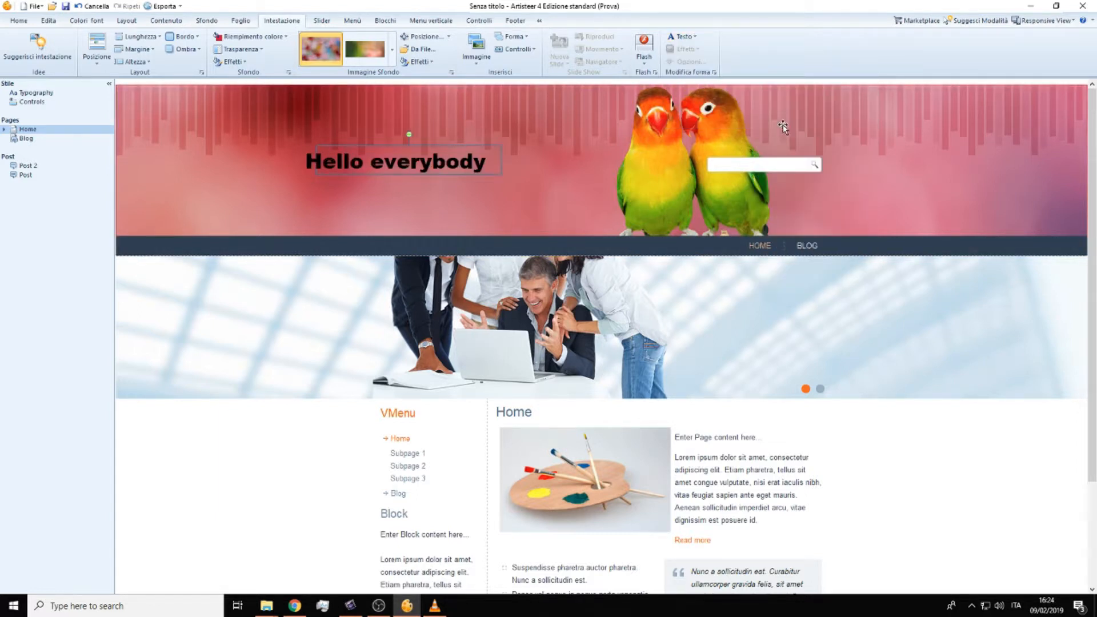
click(681, 37)
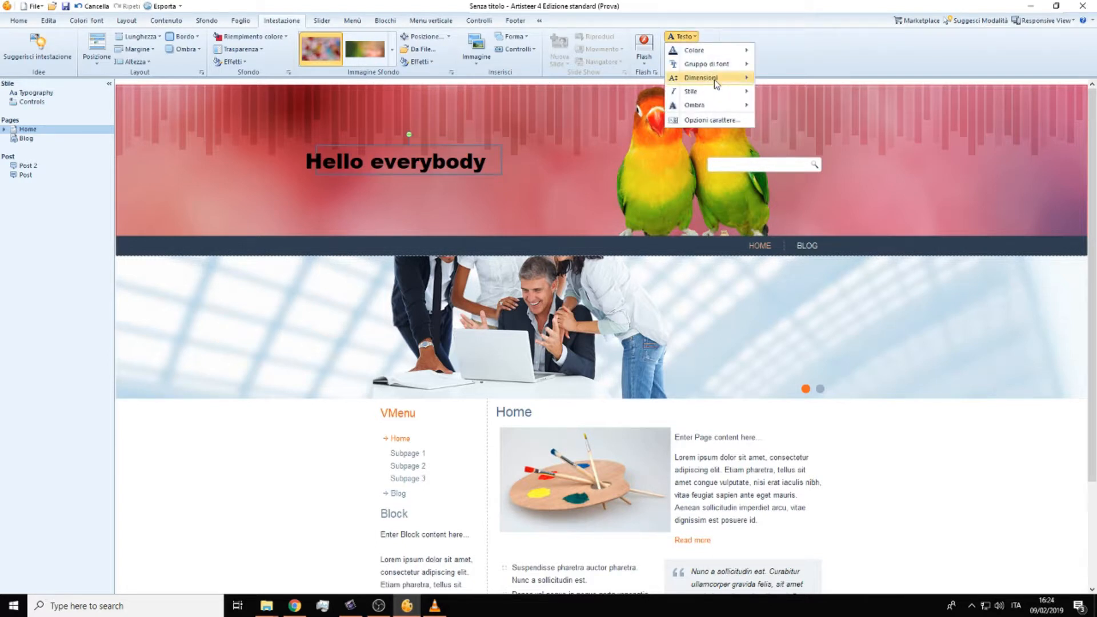
mouse_move(716, 81)
click(782, 338)
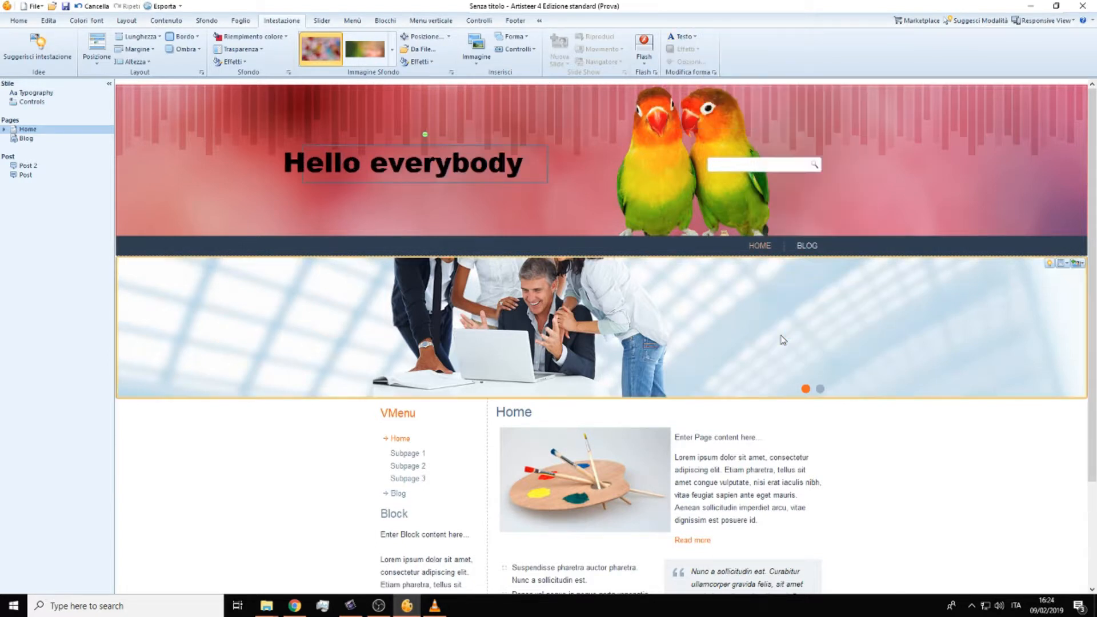
Step: Apply the Corsivo (italic) style to the header title
click(681, 37)
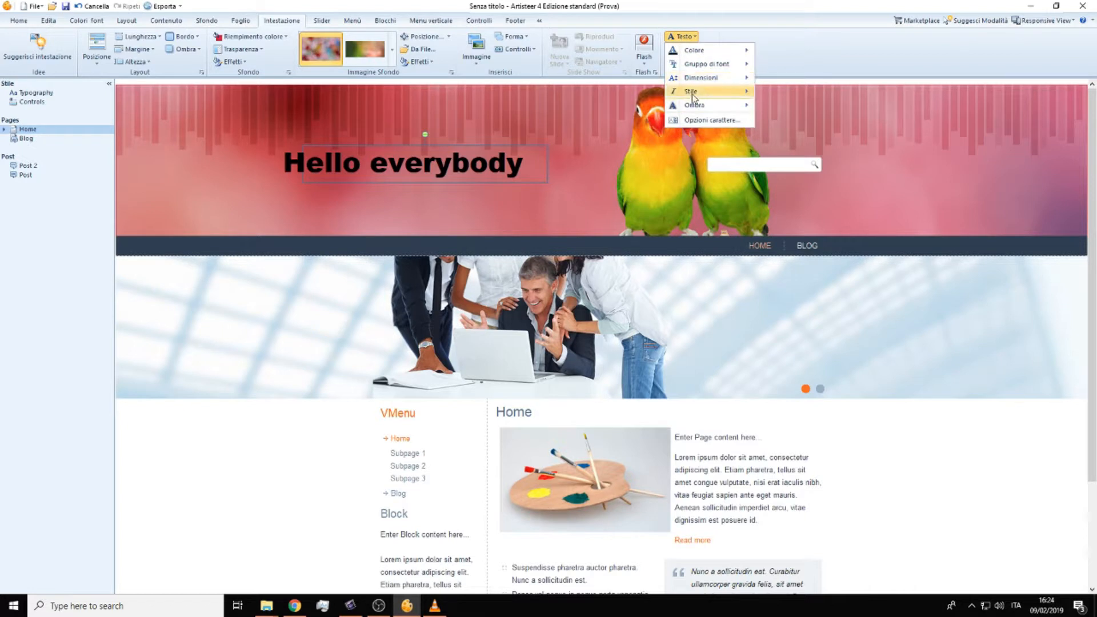
mouse_move(694, 93)
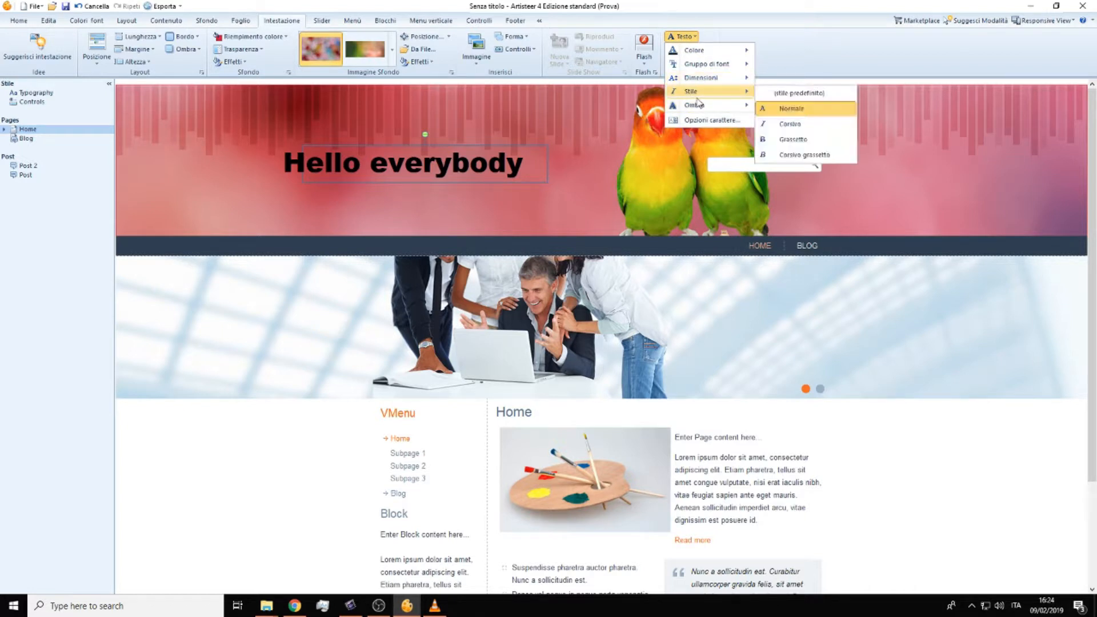
click(791, 125)
click(603, 132)
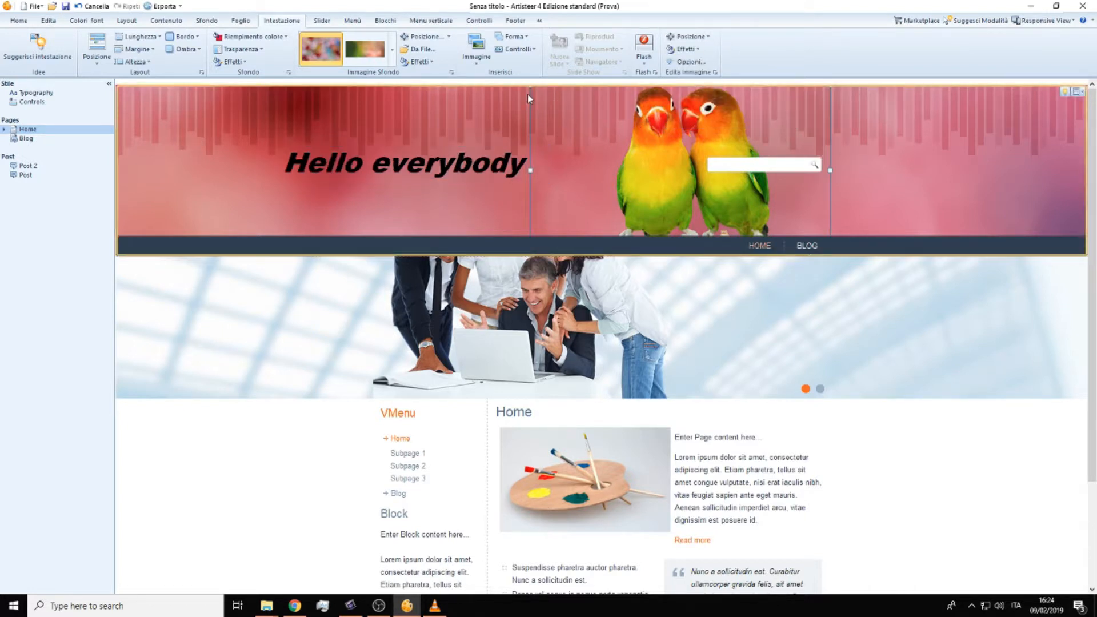
Step: Insert a slogan control in the header and position it just beneath the "Hello everybody" title
click(519, 50)
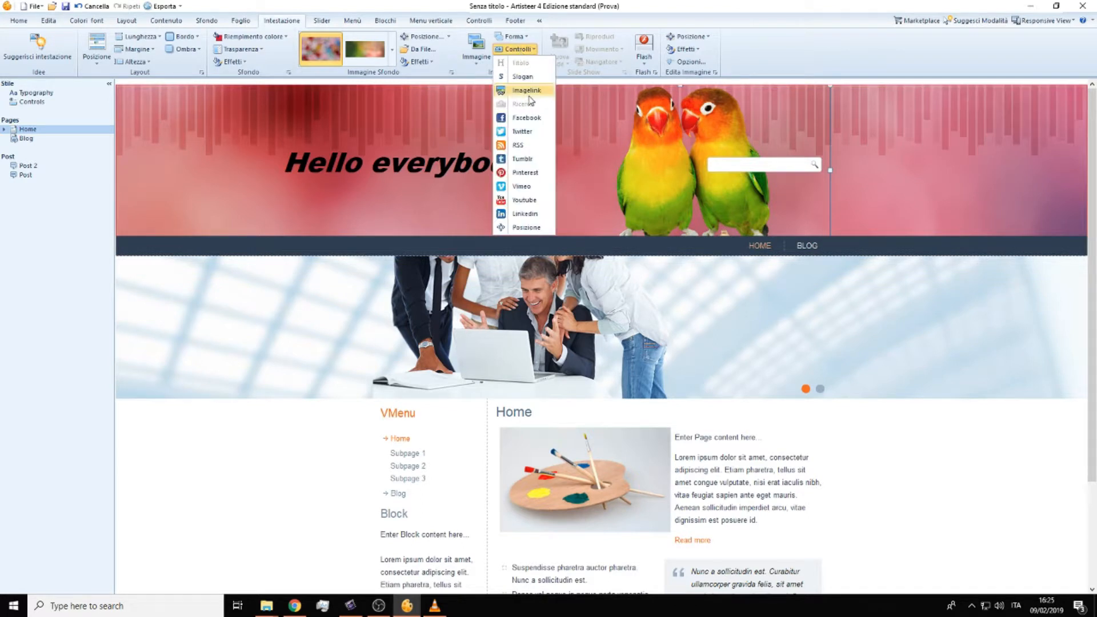
click(517, 78)
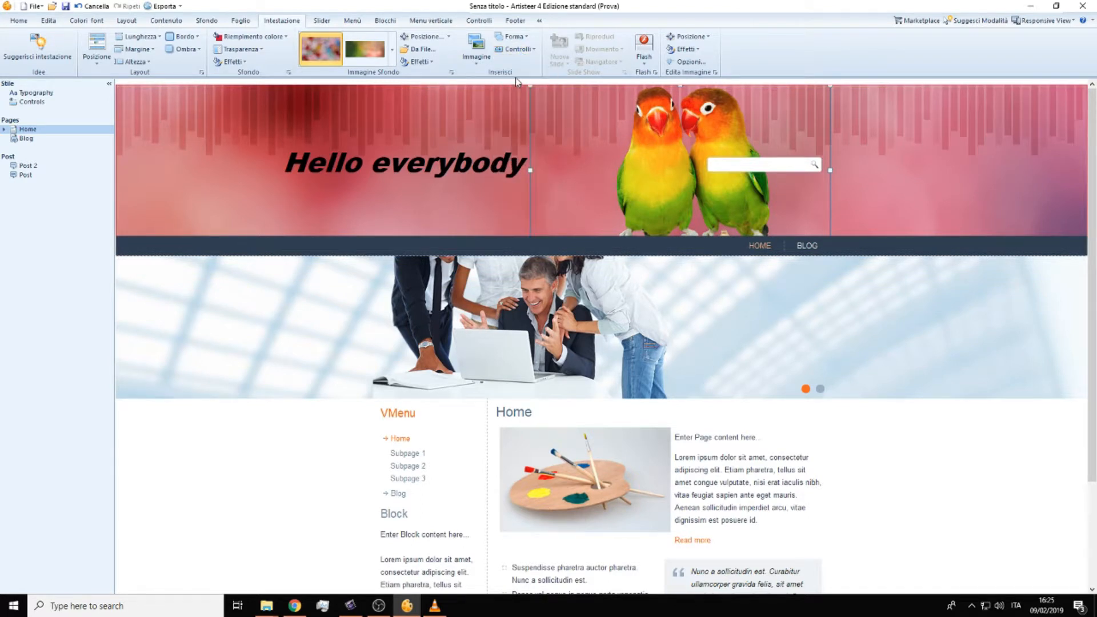
click(413, 90)
drag(412, 93, 401, 190)
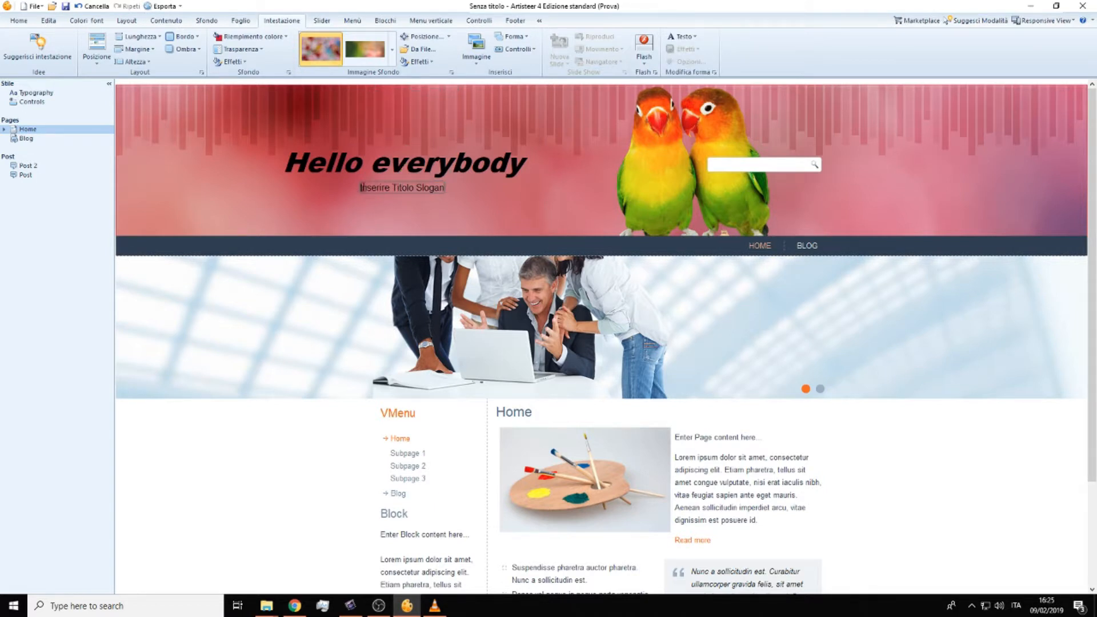
mouse_move(361, 188)
mouse_down()
mouse_move(372, 189)
mouse_move(348, 191)
mouse_up()
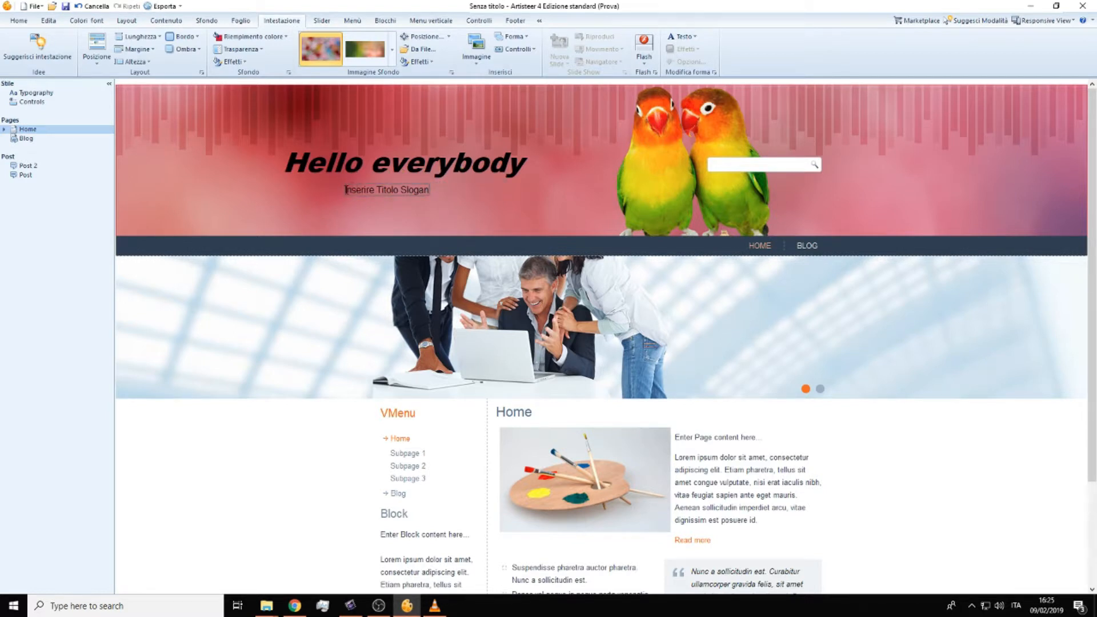
Step: Replace the slogan's placeholder text with "ERASMUS"
drag(346, 190, 430, 189)
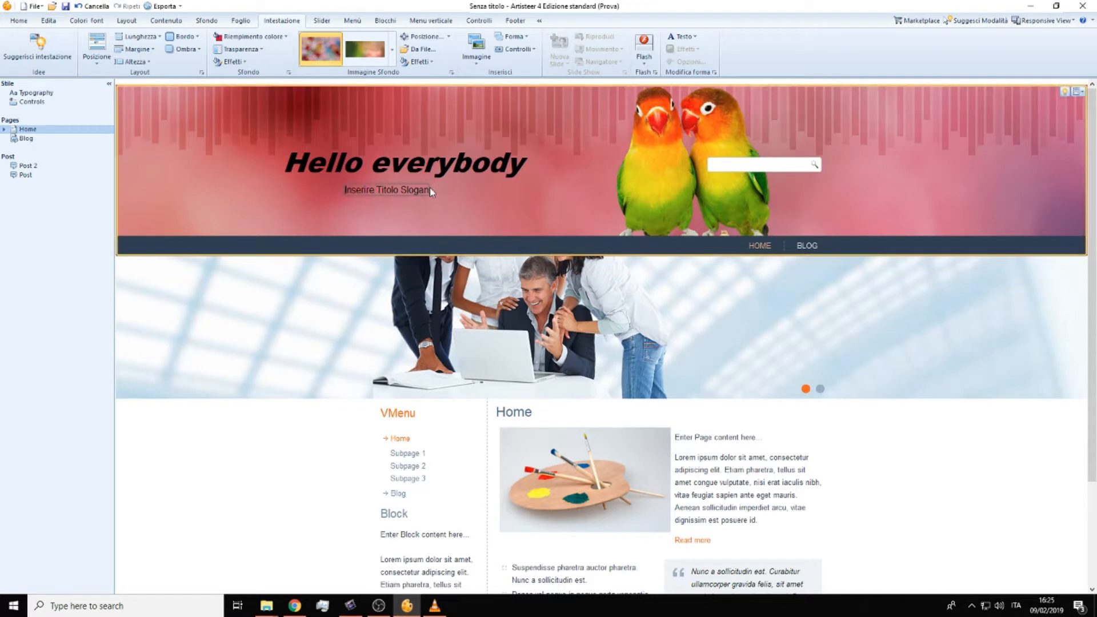
text(ERASMUS)
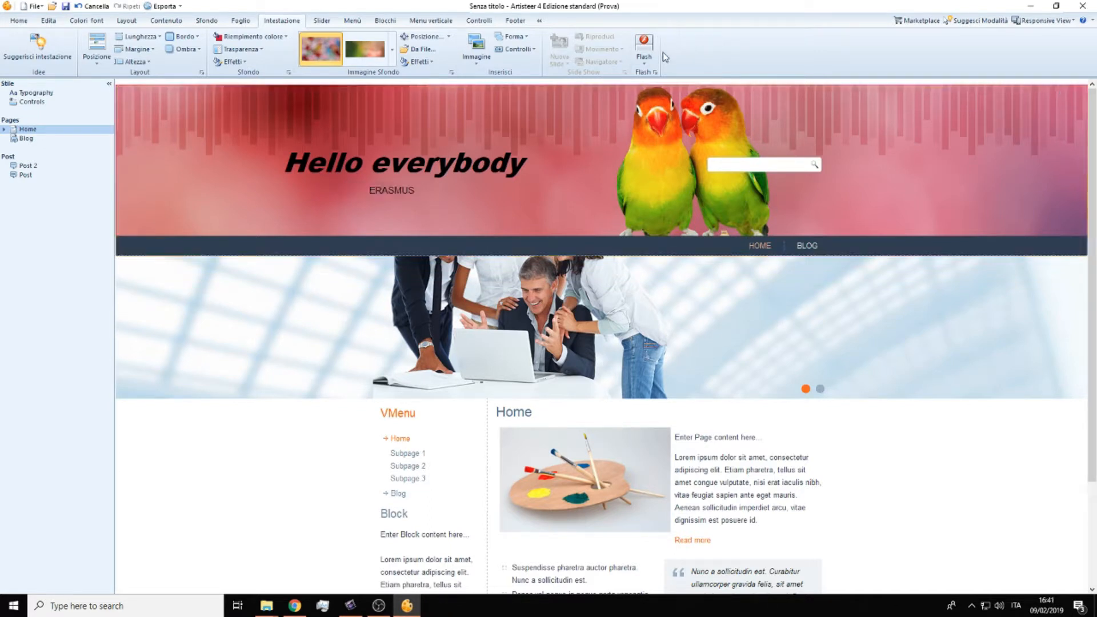
click(401, 189)
click(678, 38)
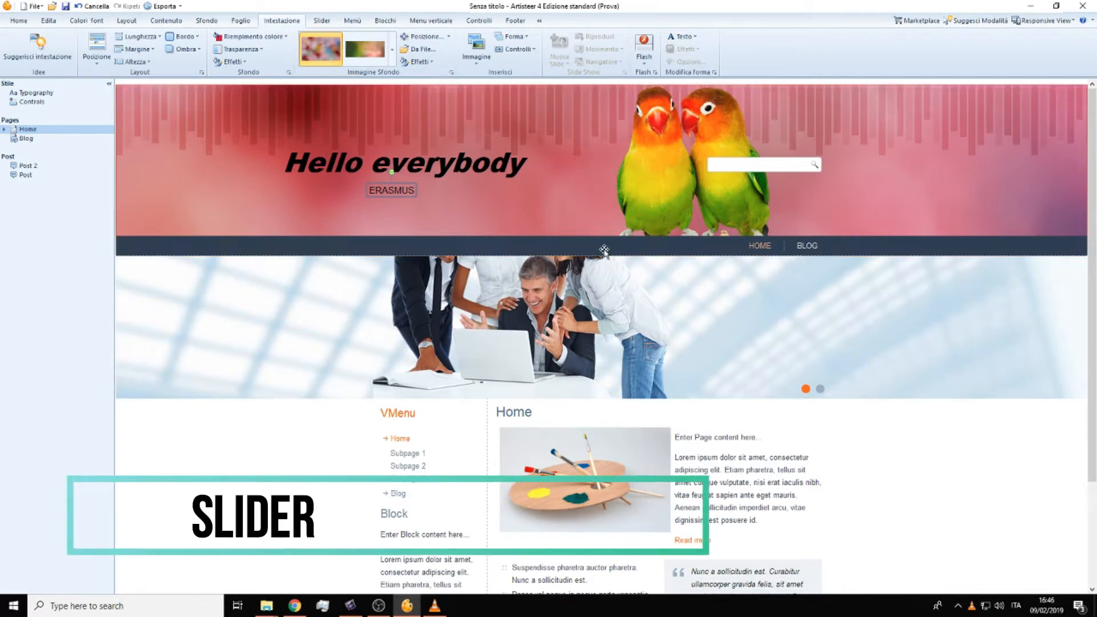
Step: View the slider's second slide and return to the first one
click(337, 295)
scroll(351, 288, down, 1)
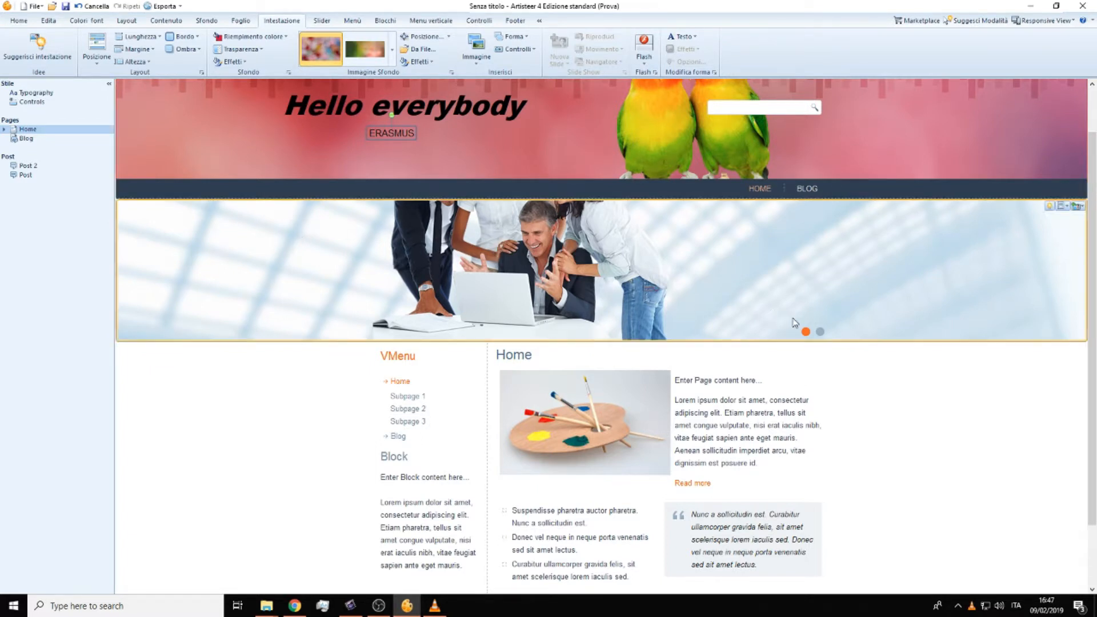
click(821, 334)
click(806, 332)
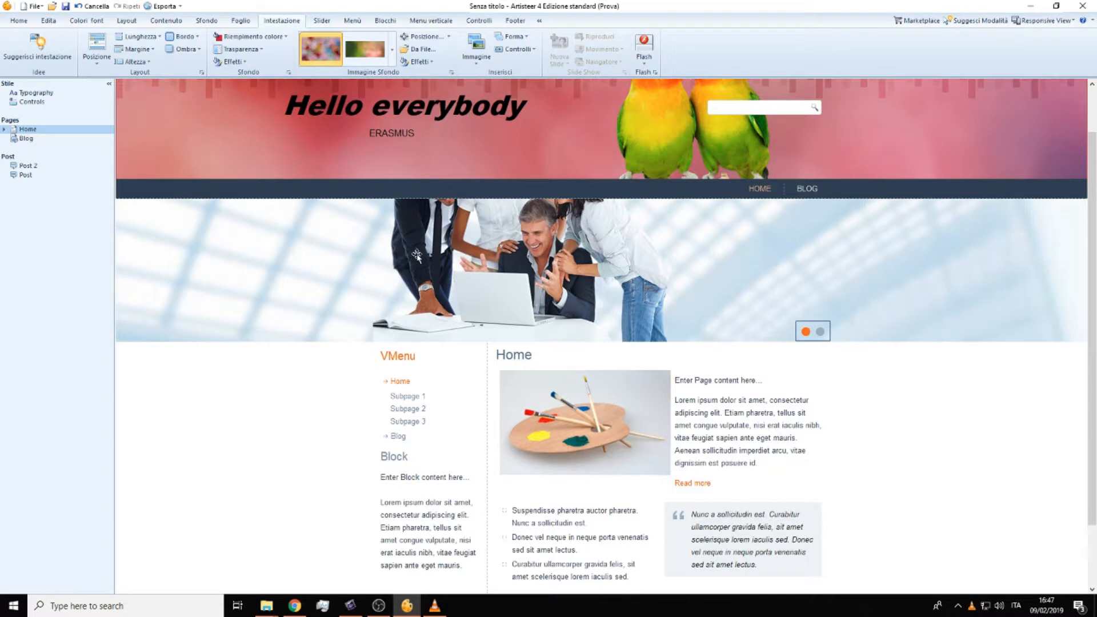
Step: Try to delete the slider's first slide
right_click(727, 267)
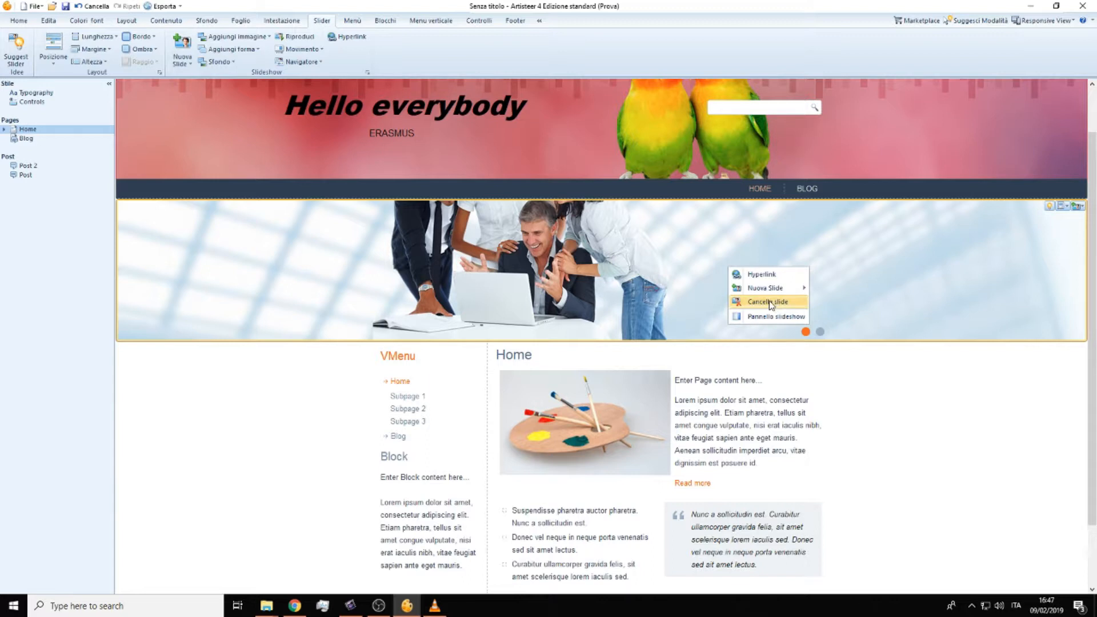
click(768, 307)
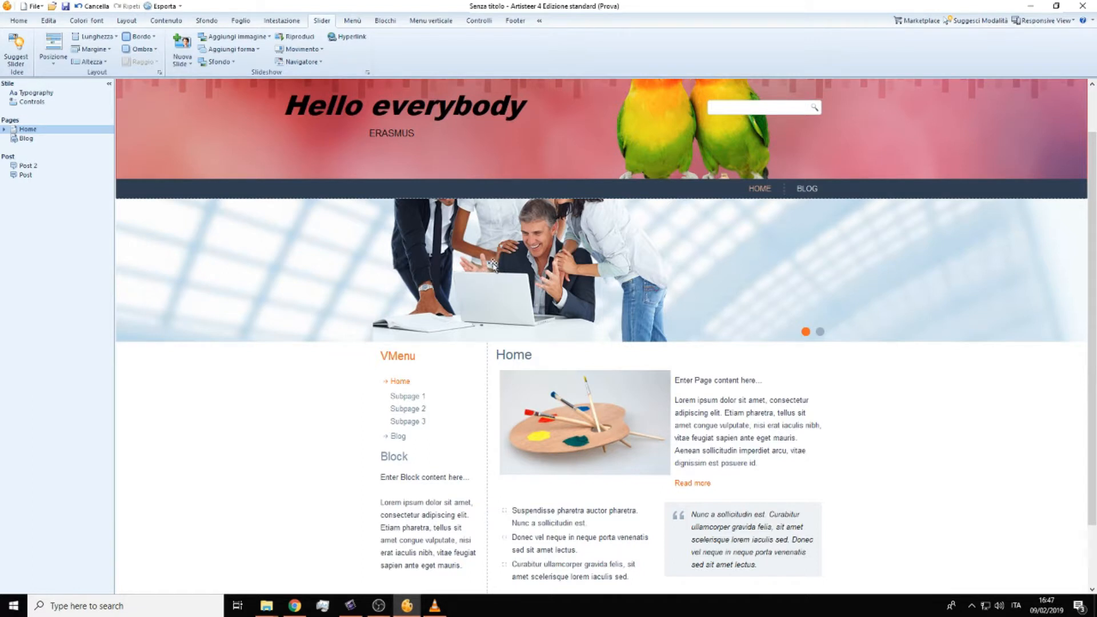
Step: Add a new blank slide to the slider
right_click(775, 269)
mouse_move(811, 291)
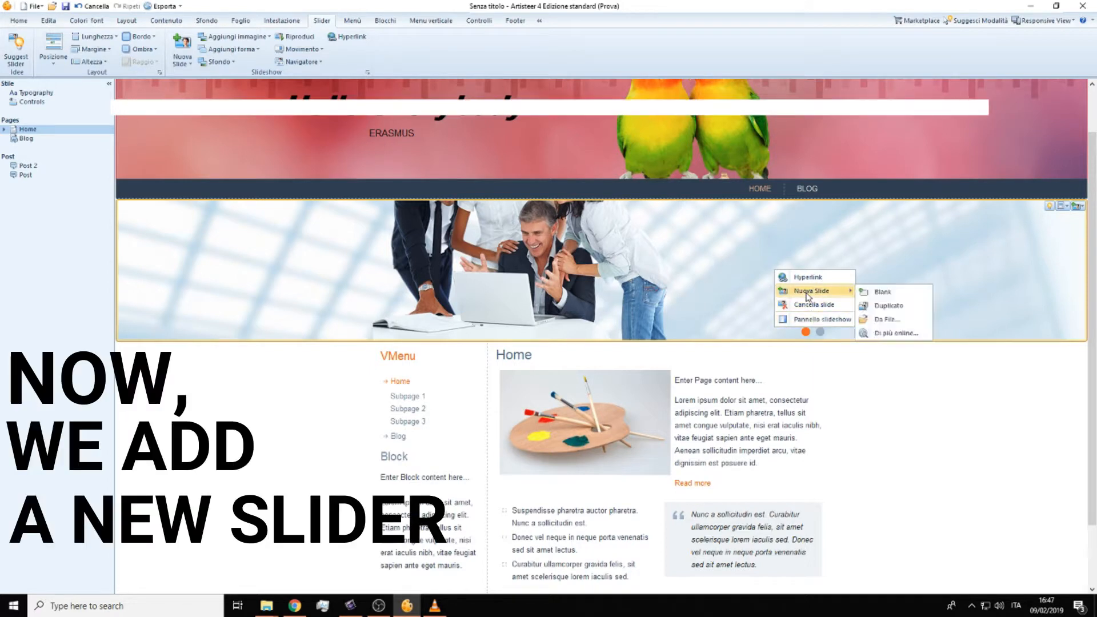
click(893, 296)
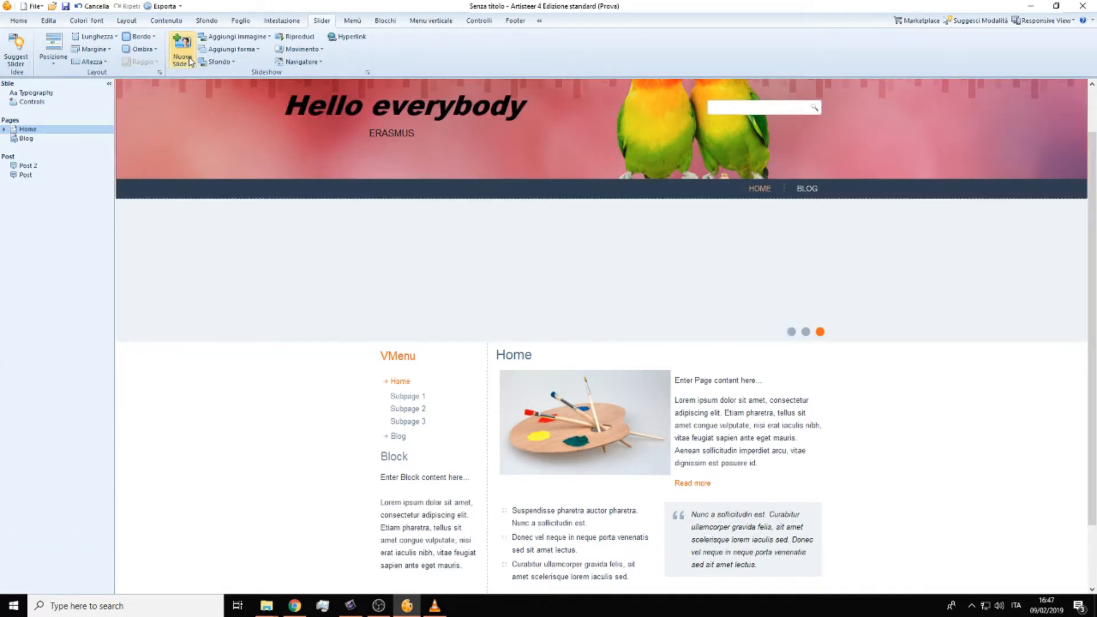
Step: Set the new slide's background to the orange sunset tree image from the Natura category
click(219, 38)
click(238, 41)
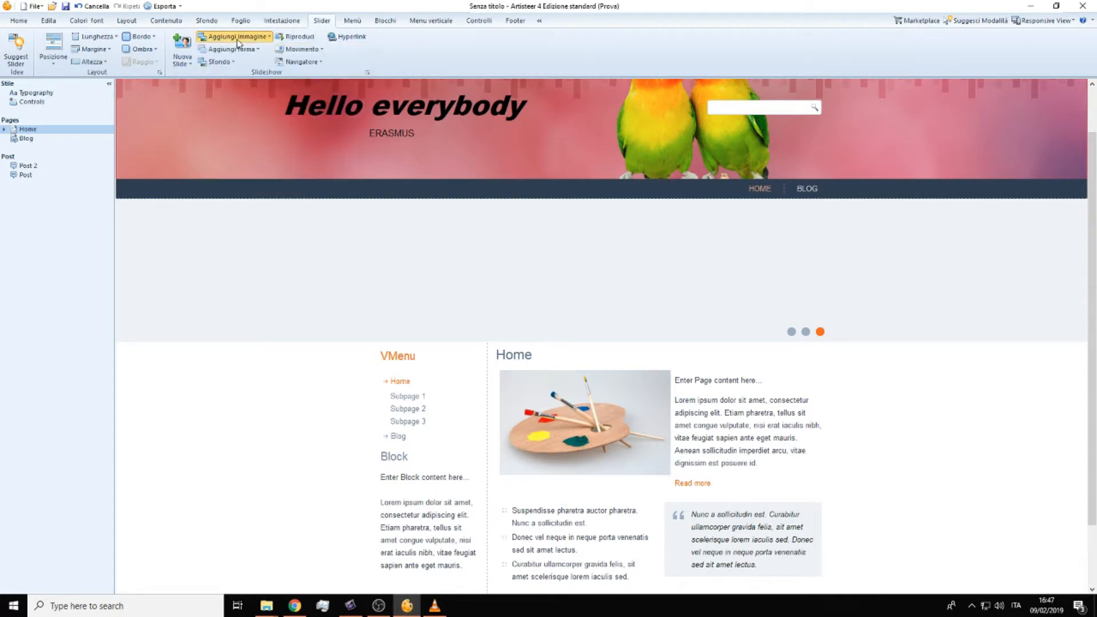
click(226, 62)
mouse_move(246, 91)
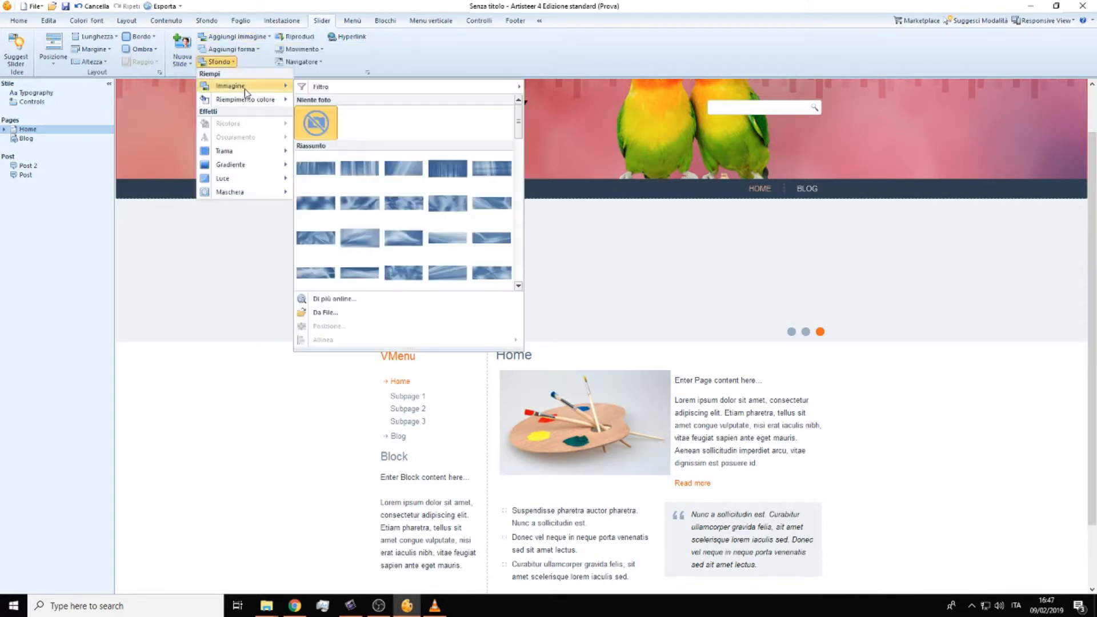
scroll(394, 217, down, 4)
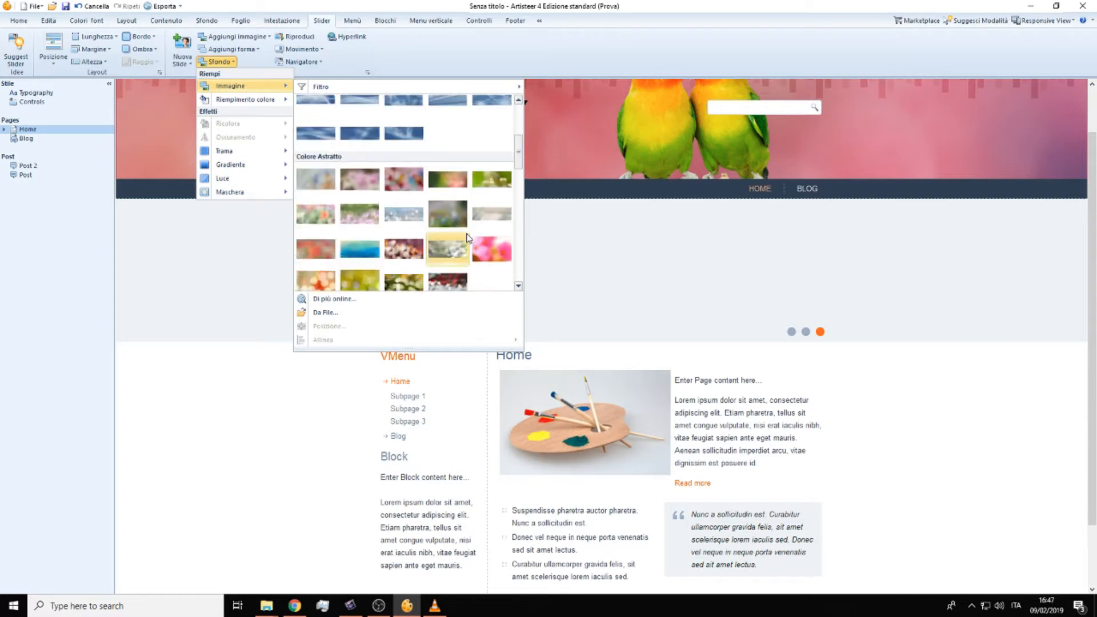
scroll(469, 238, down, 1)
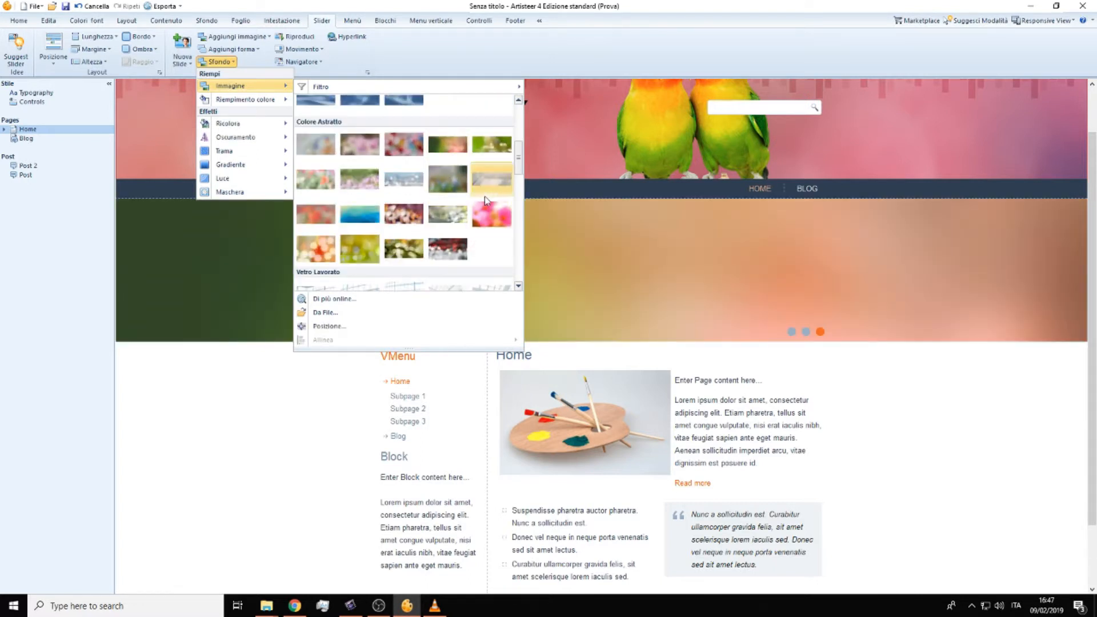
scroll(486, 200, down, 2)
scroll(443, 200, down, 2)
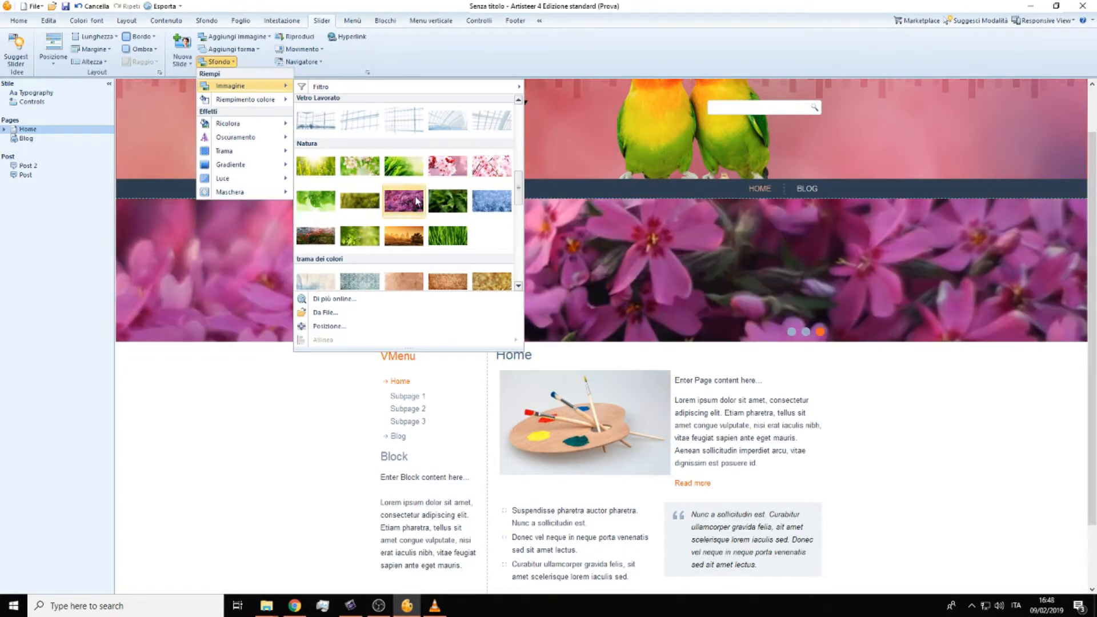
click(403, 235)
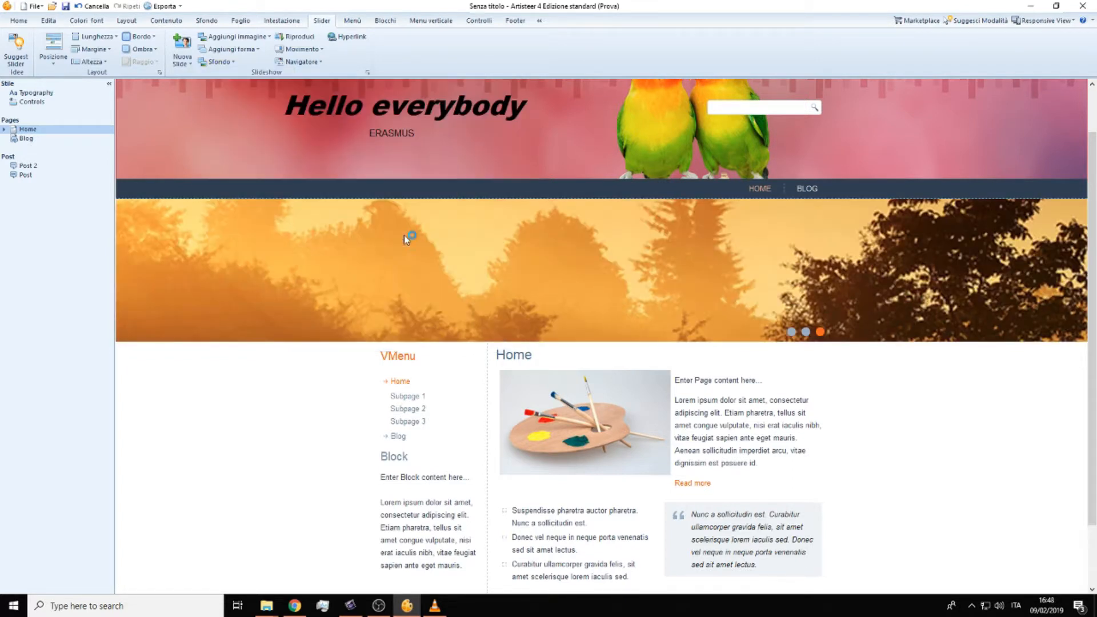
Step: Add the picture of three snowboarders to the slide and place it just left of the slider's navigation dots
click(217, 62)
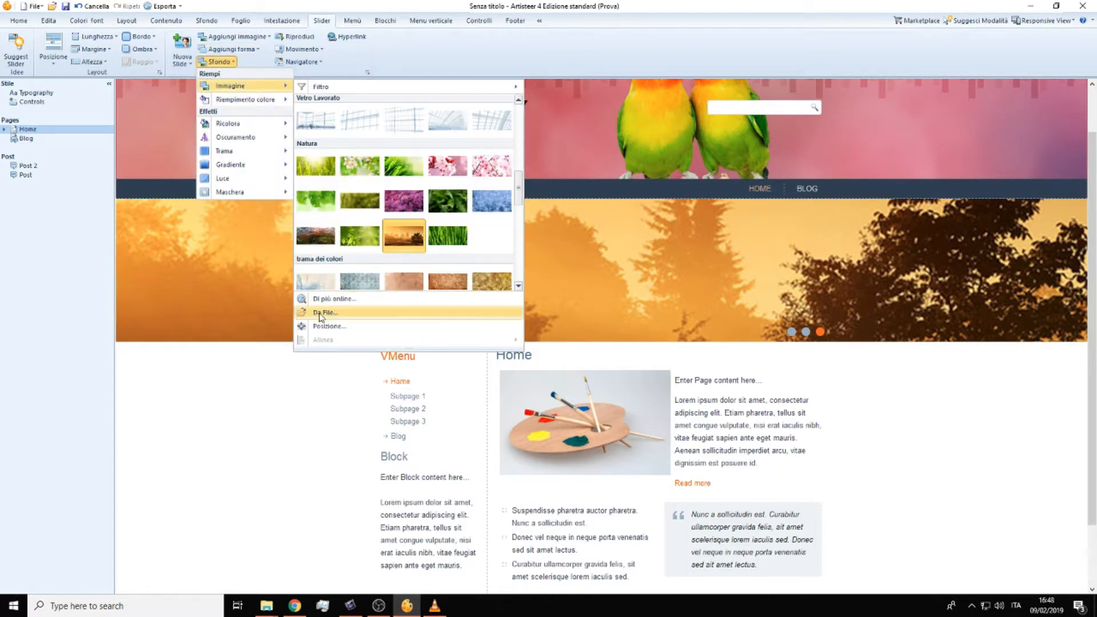
click(227, 38)
scroll(308, 120, down, 6)
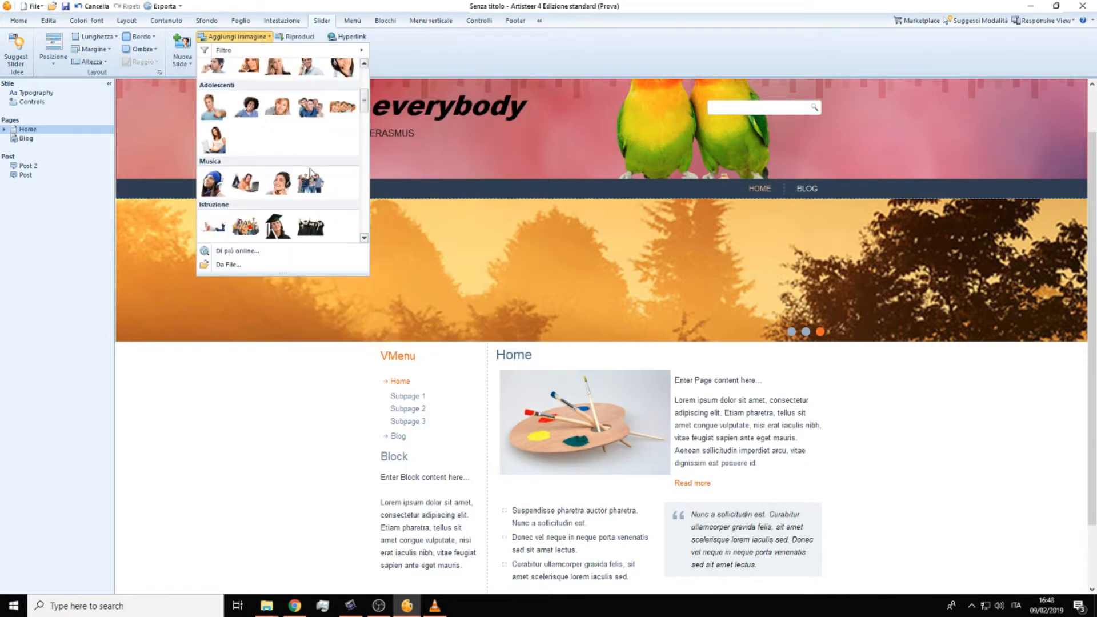
click(213, 171)
scroll(214, 166, down, 2)
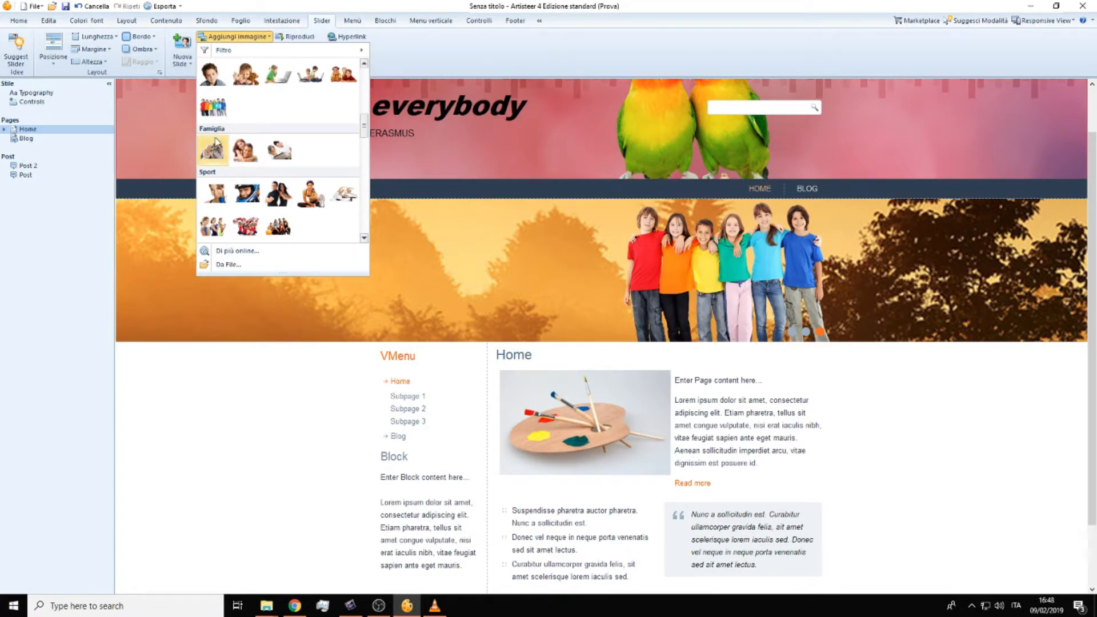
scroll(264, 160, down, 3)
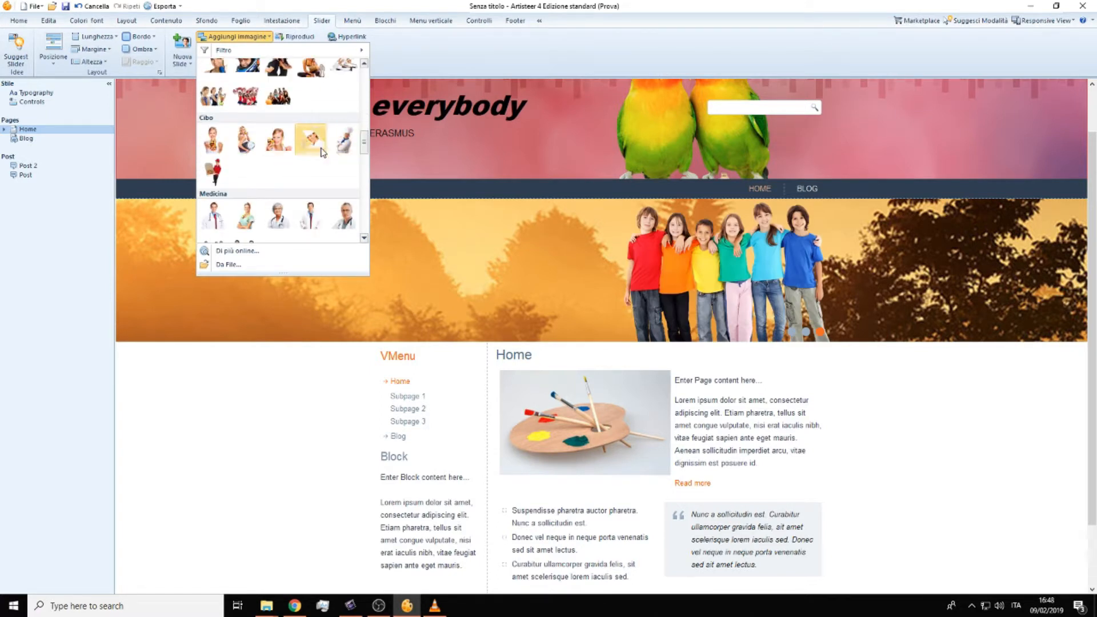
scroll(274, 165, down, 3)
click(221, 163)
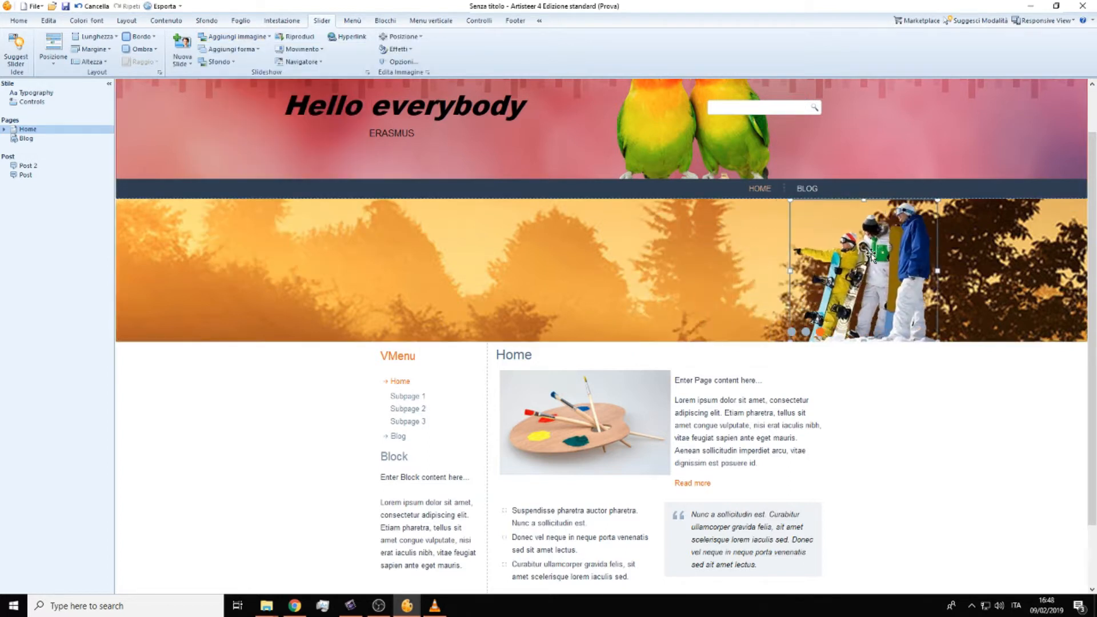
drag(768, 255, 722, 253)
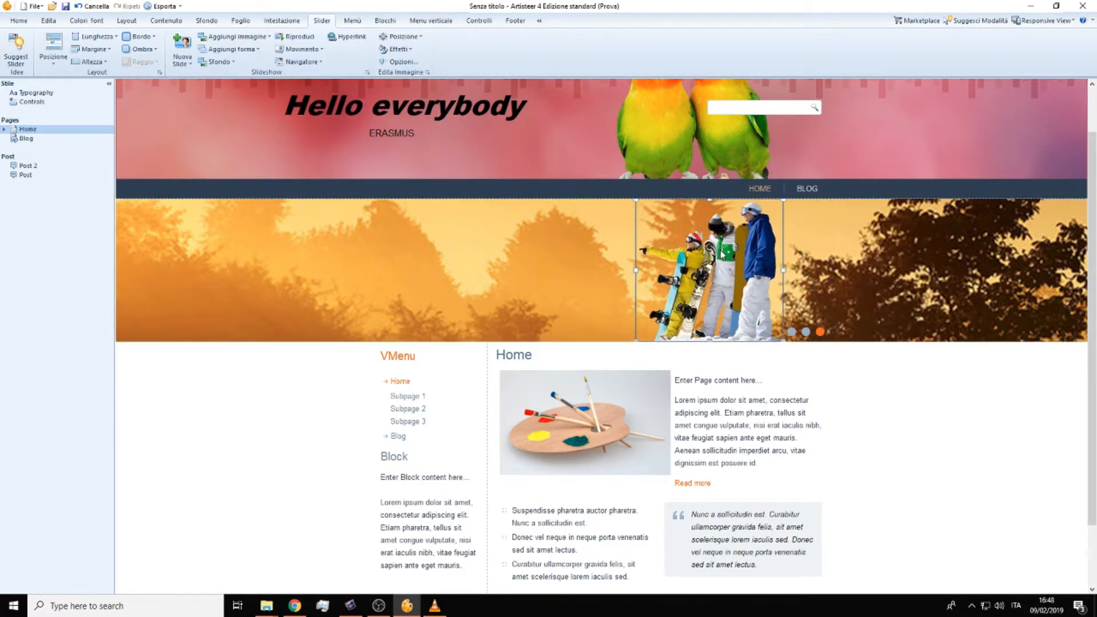
click(612, 258)
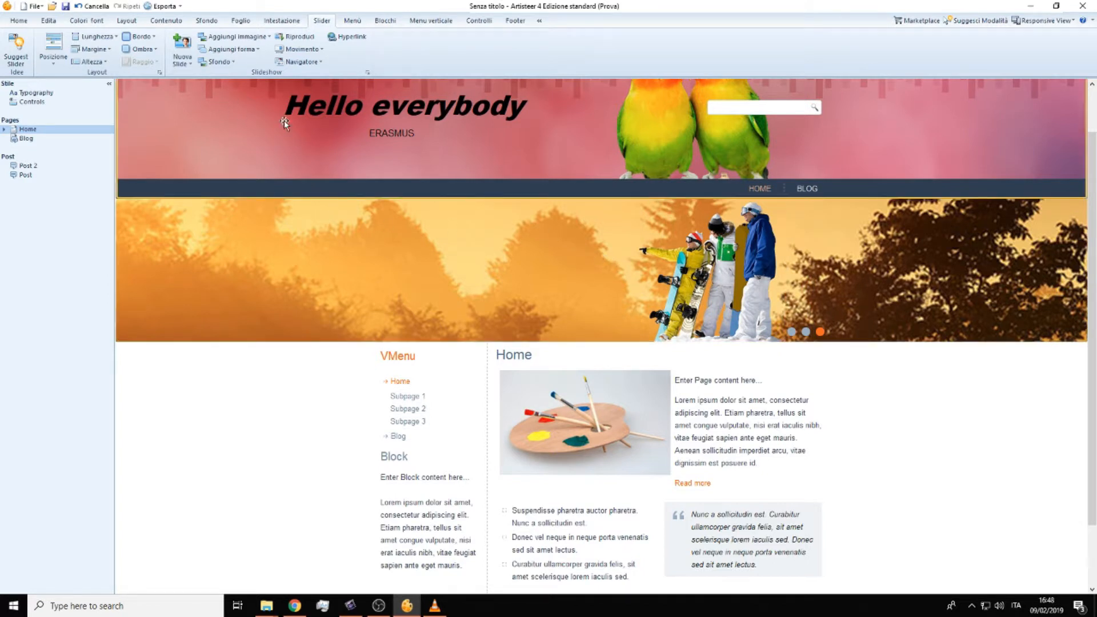
click(295, 38)
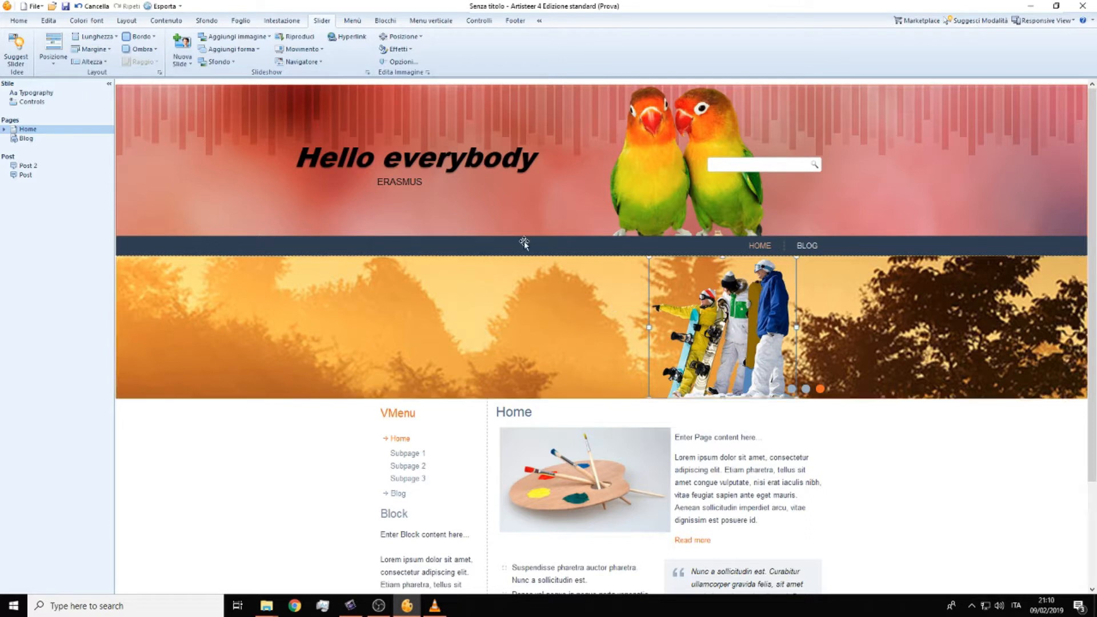
Step: Apply a plain flat style to the horizontal menu and check it by switching to Blog and back to Home
click(506, 250)
click(352, 21)
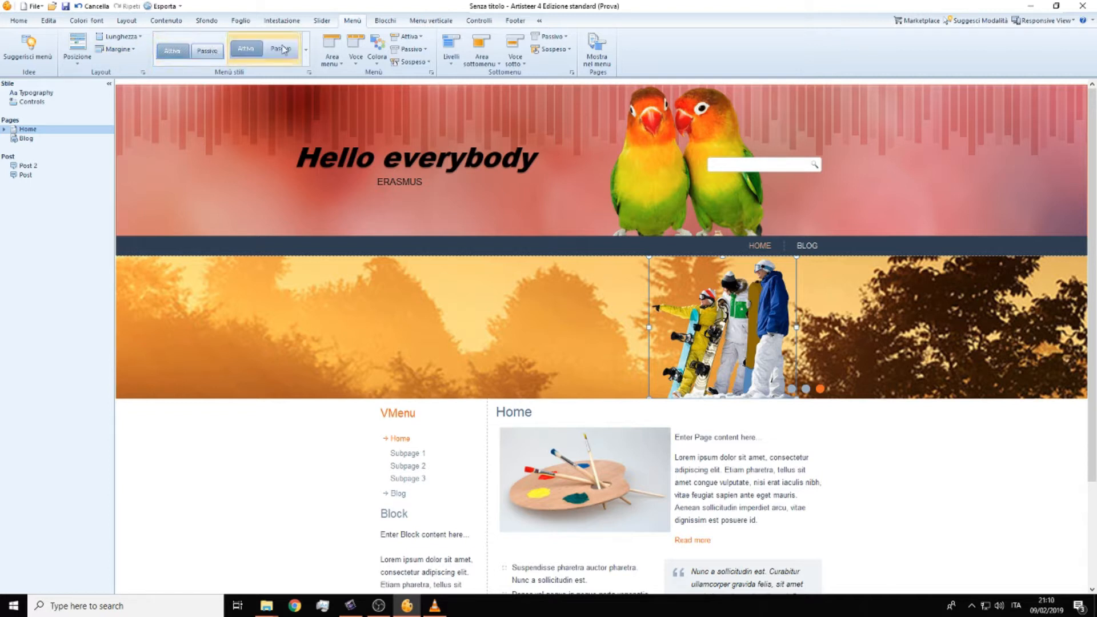
click(306, 51)
click(211, 87)
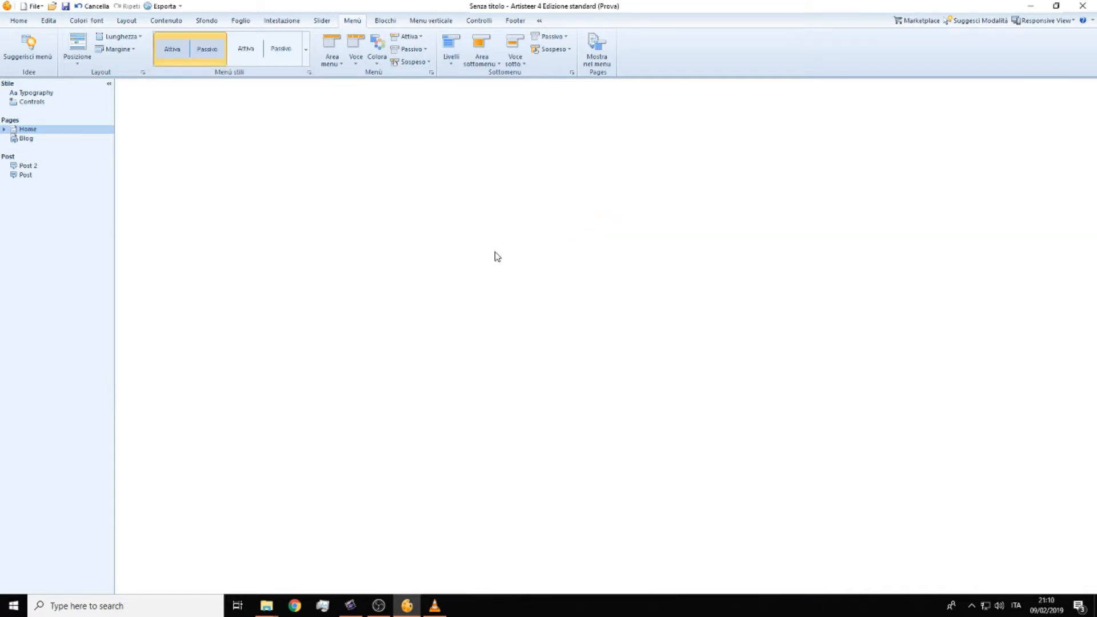
mouse_move(401, 259)
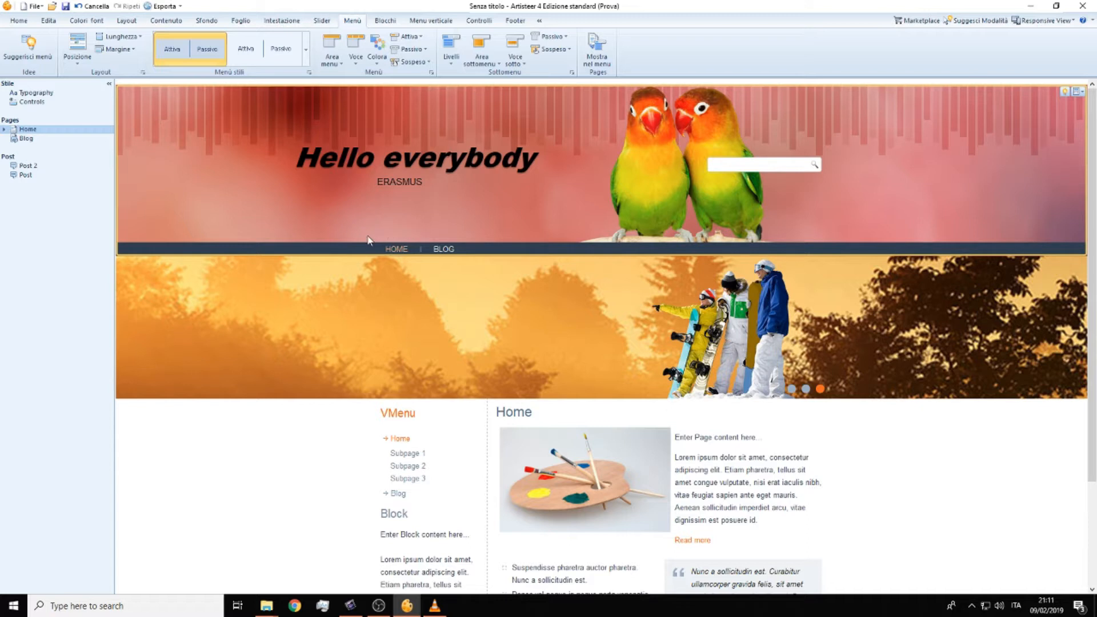
click(442, 251)
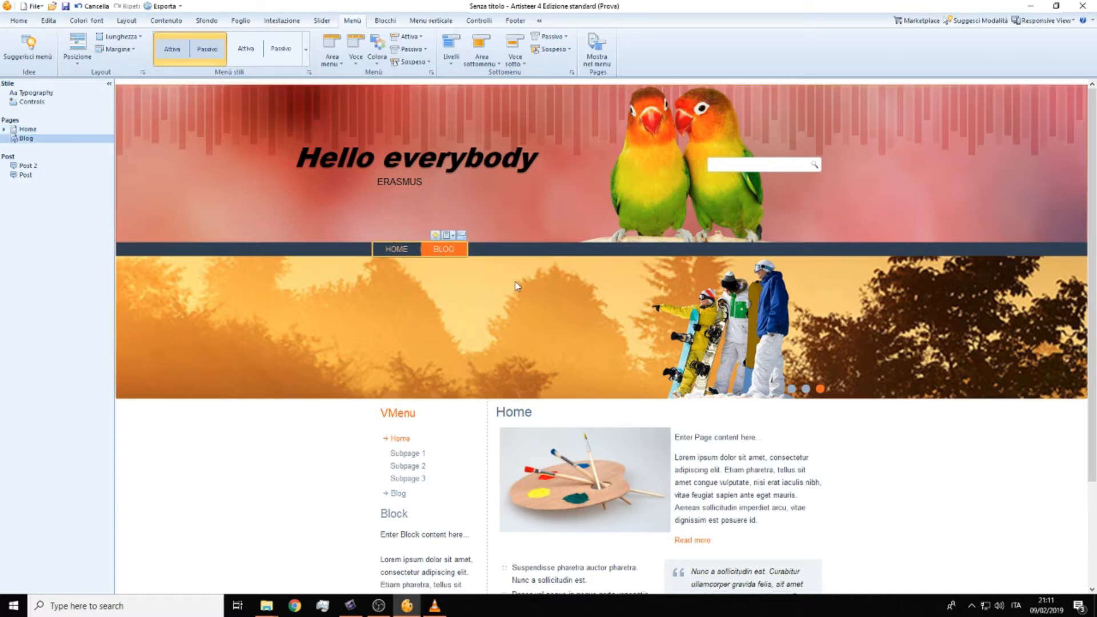
click(401, 255)
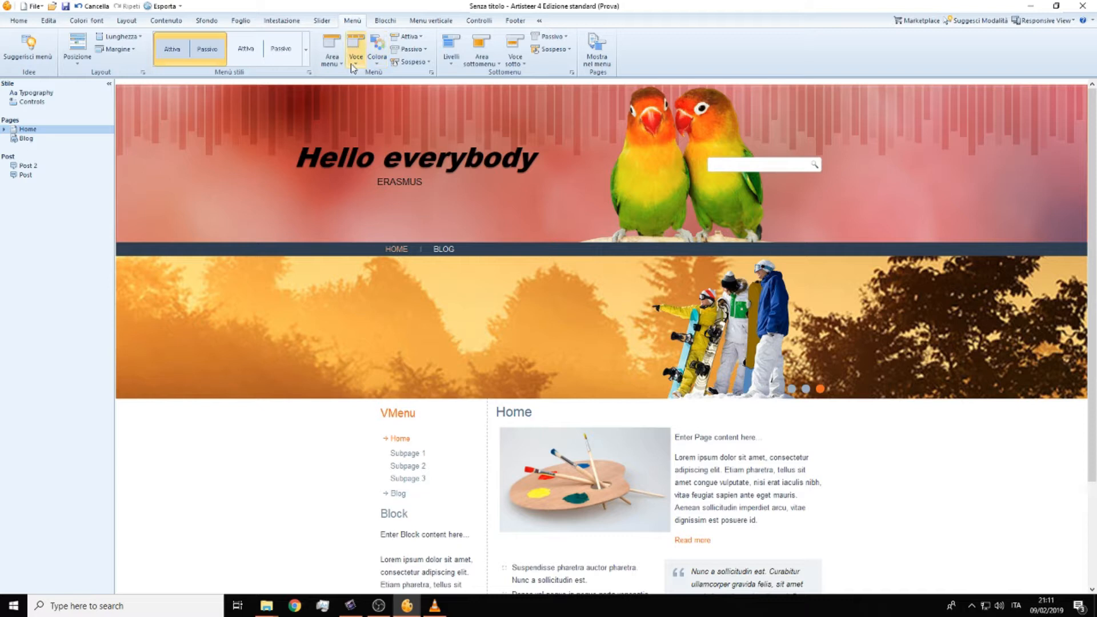
Step: Fill the horizontal menu's active item with red-orange and its passive items with grey-blue
click(420, 37)
mouse_move(429, 63)
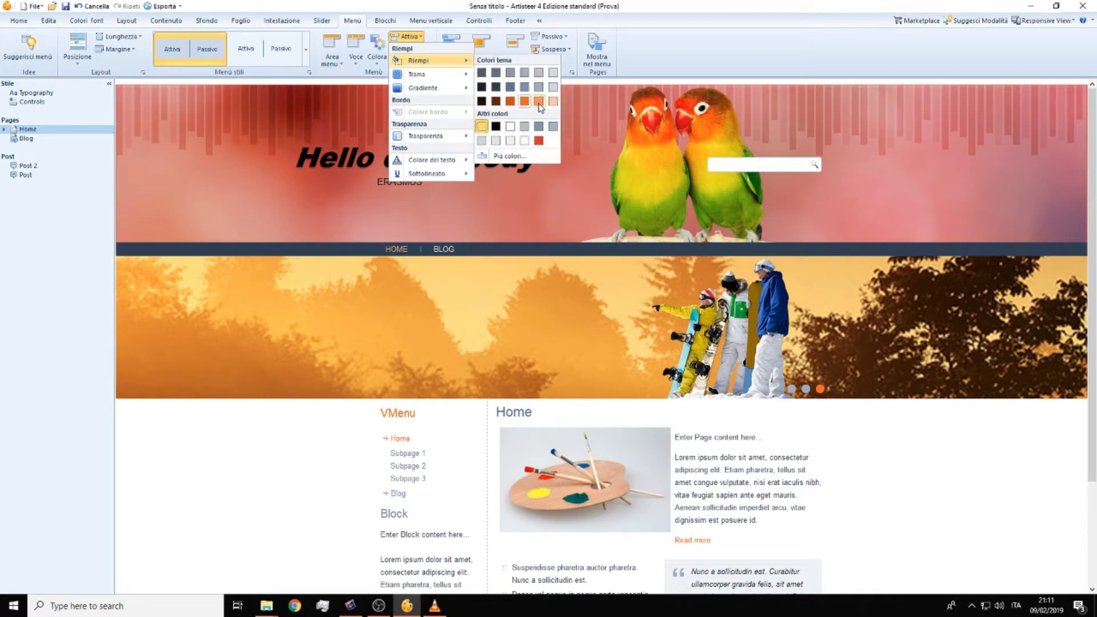
click(538, 142)
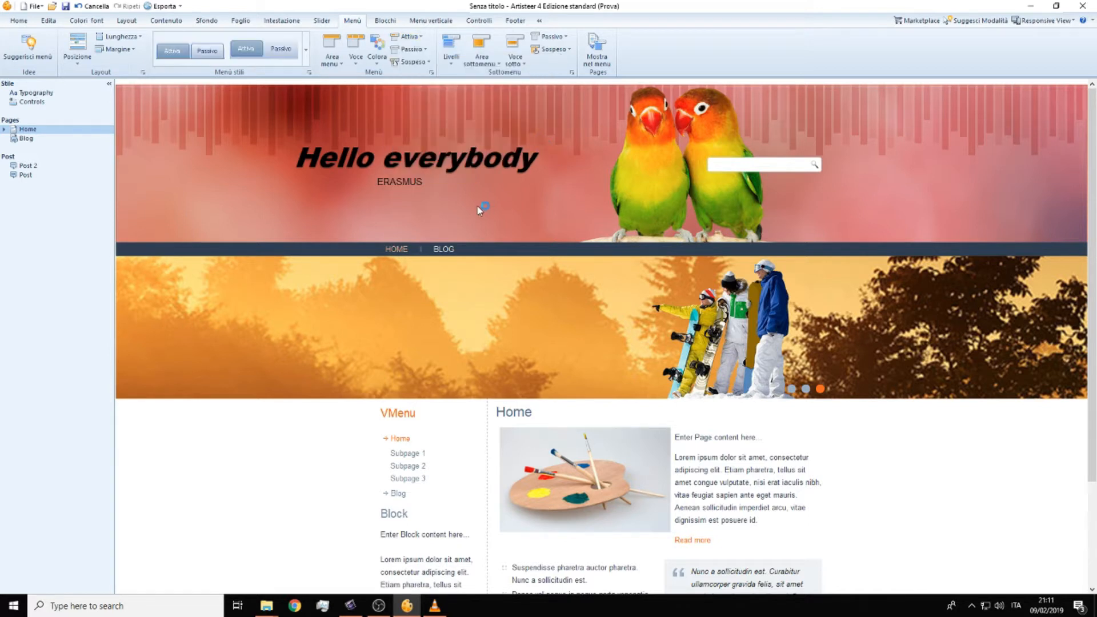
mouse_move(402, 250)
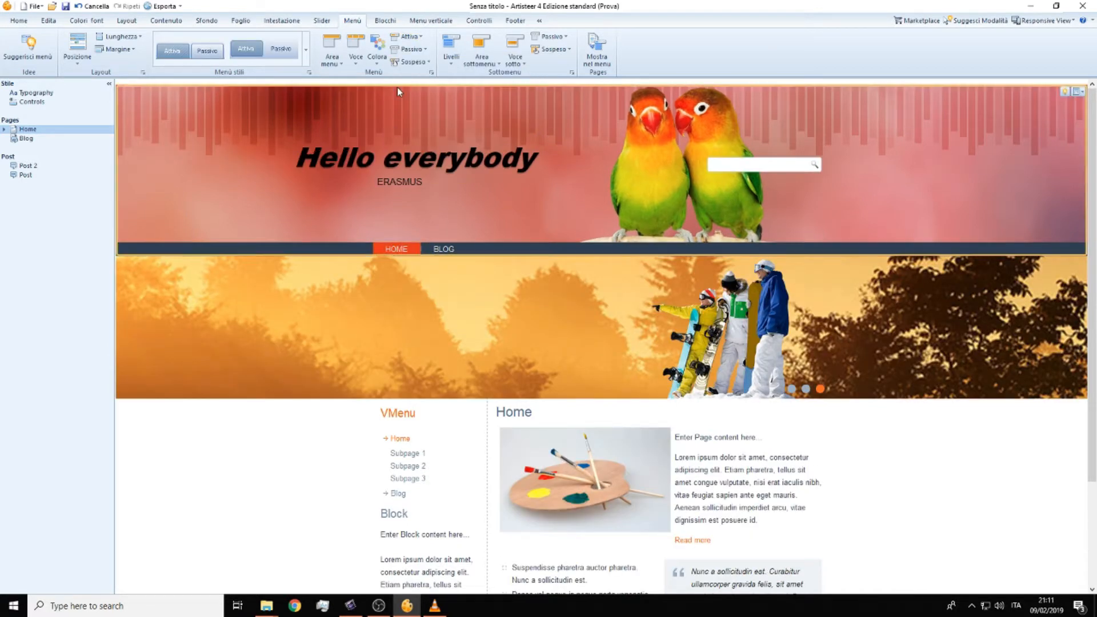
click(408, 50)
mouse_move(449, 77)
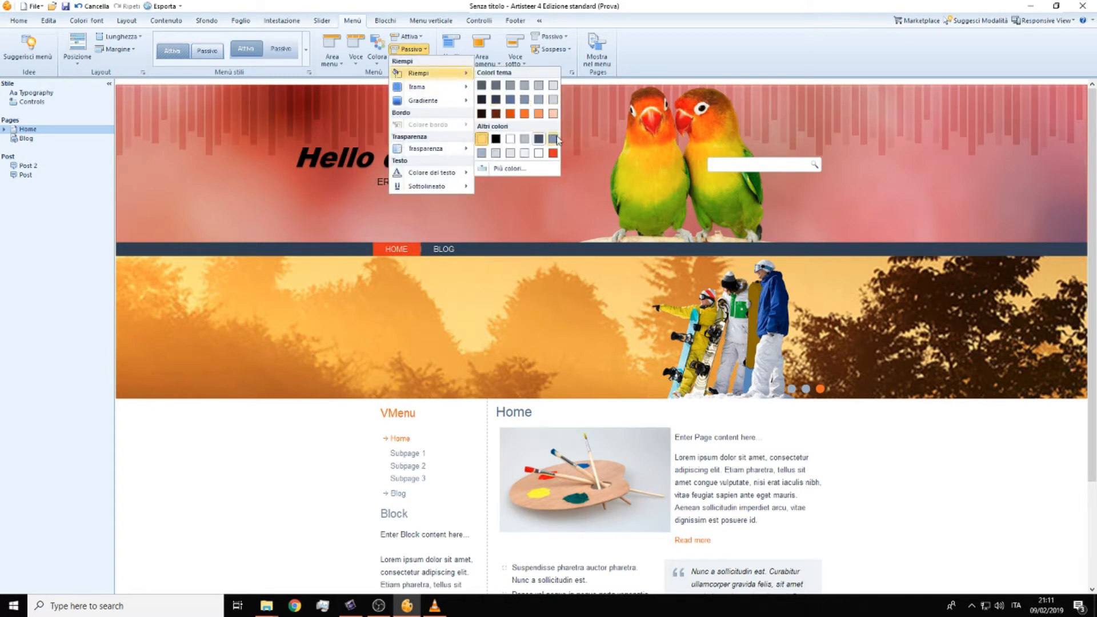
click(557, 139)
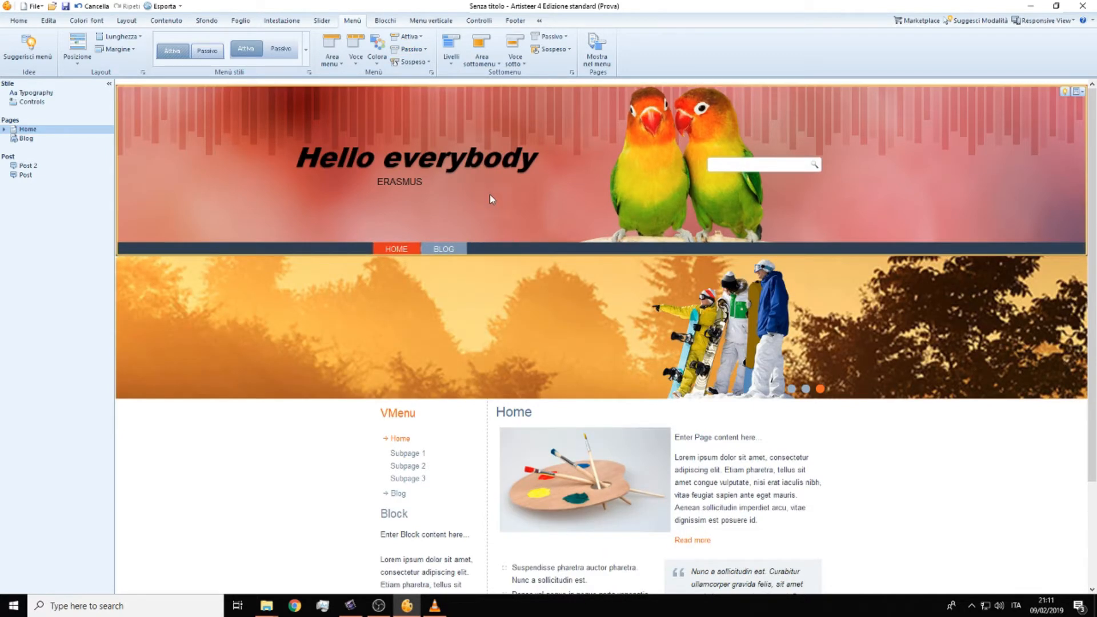
Step: Set the fill of the menu items' hover state to the custom blue 311FF9
click(415, 63)
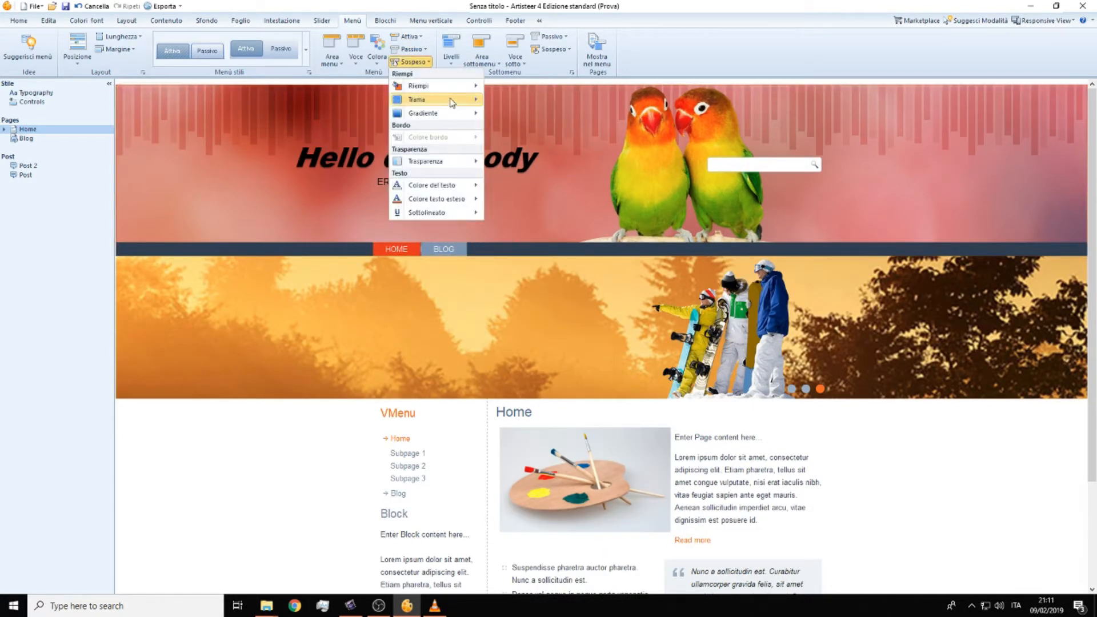
mouse_move(452, 86)
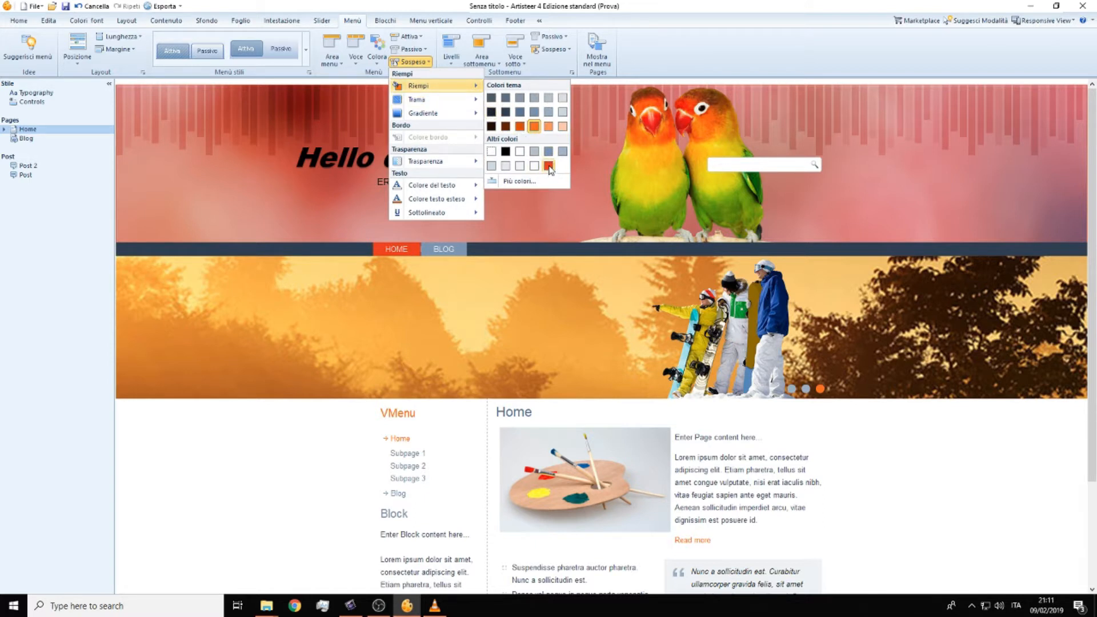
click(524, 182)
drag(521, 256, 514, 221)
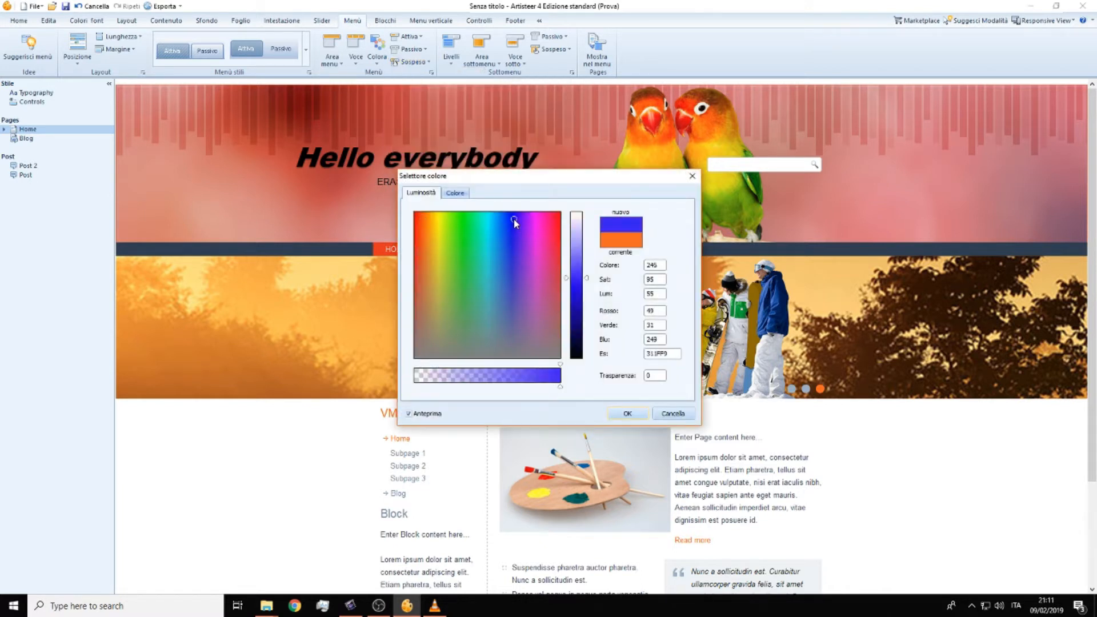
click(638, 413)
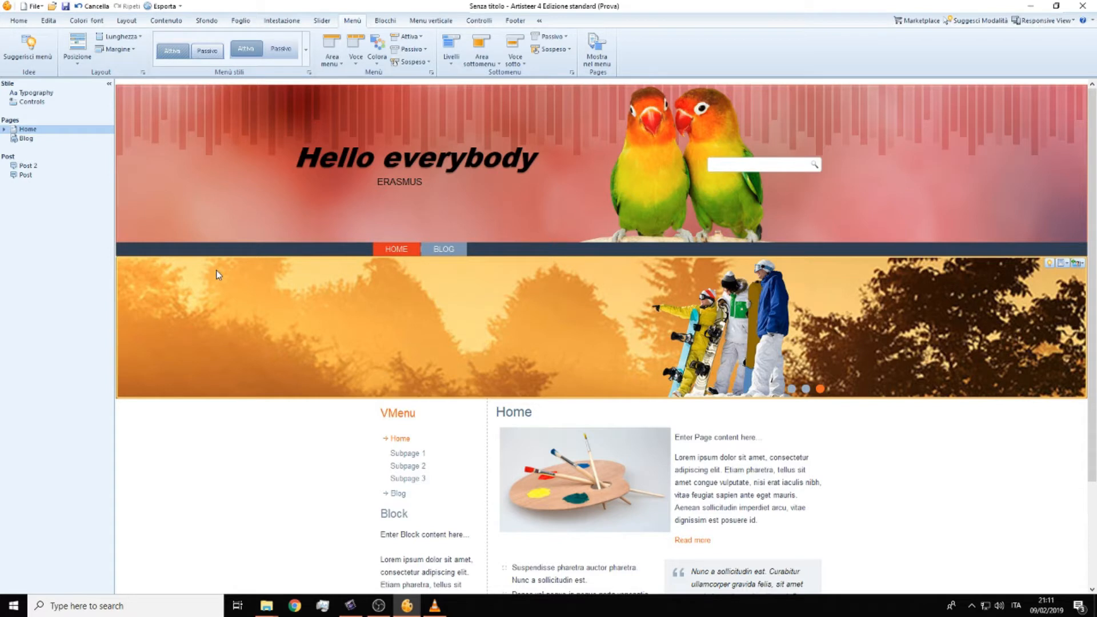
Step: Add a new page after Blog and name it ERASMUS
right_click(31, 151)
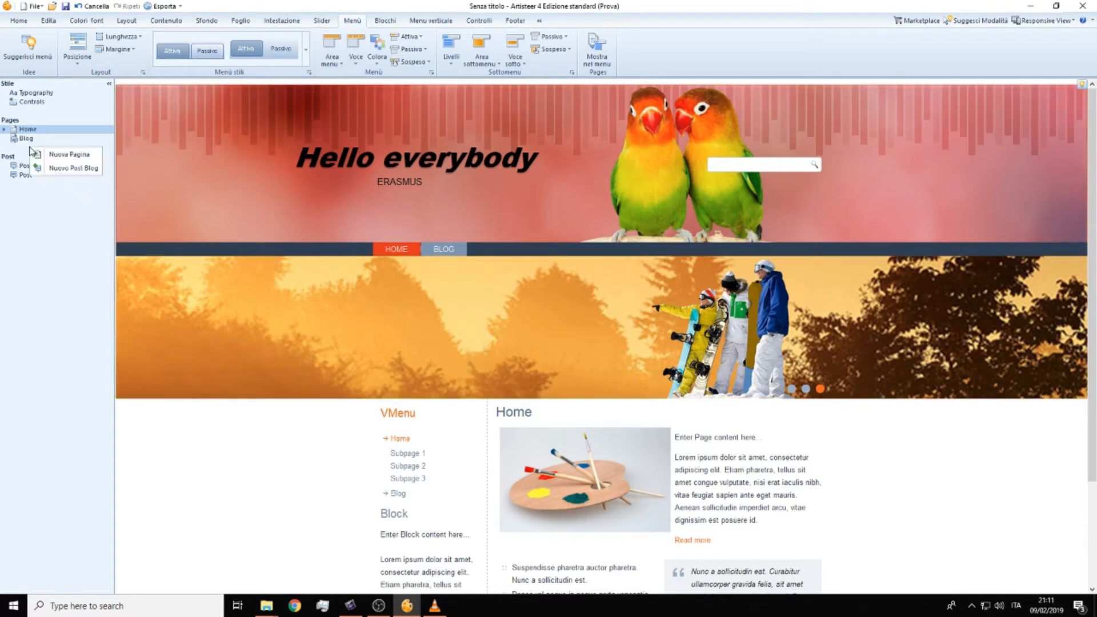
click(59, 156)
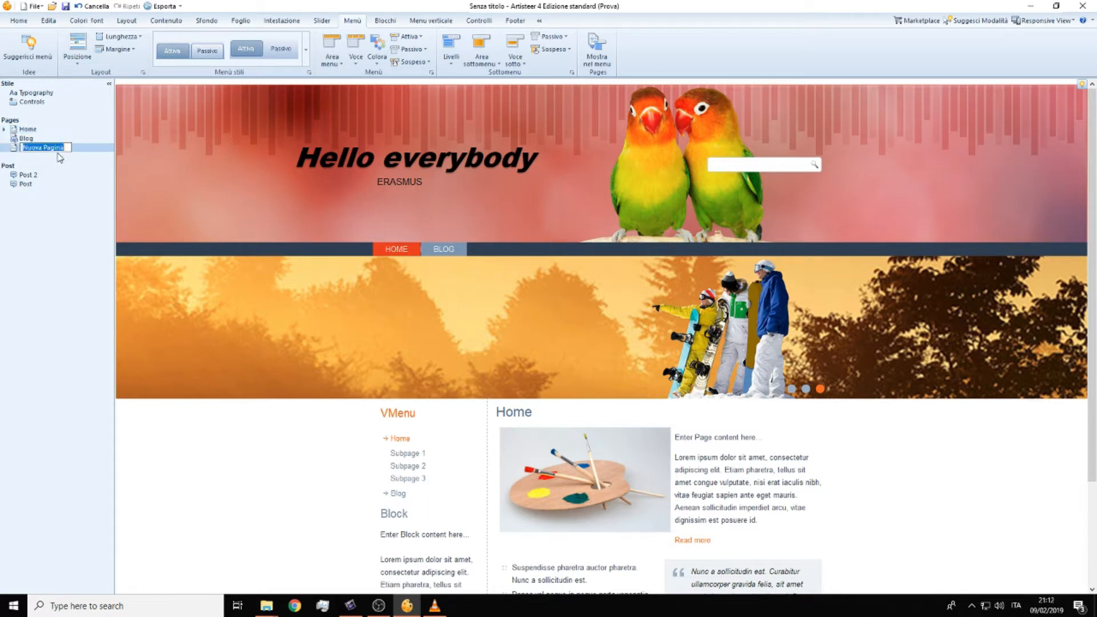
text(ERASMUS)
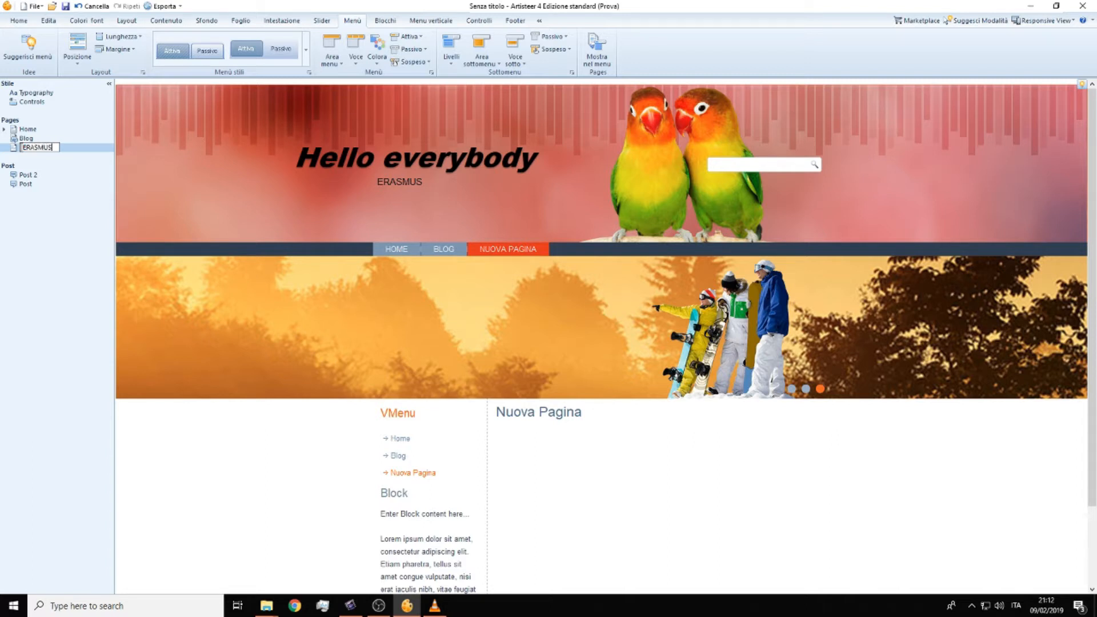
key(Return)
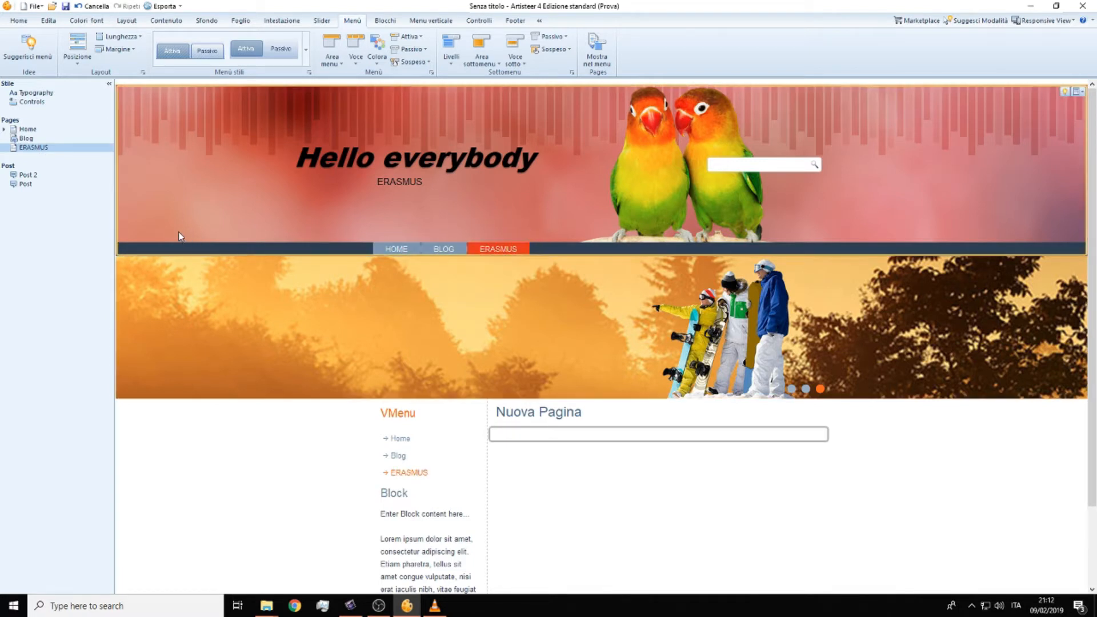
Step: Add a child page under the ERASMUS page
right_click(41, 152)
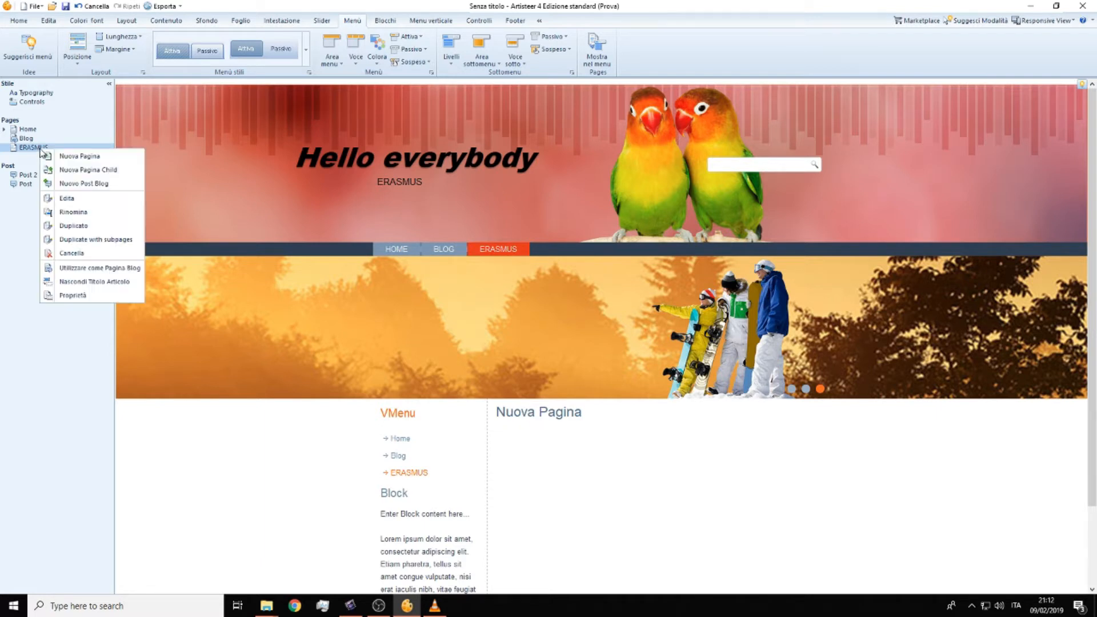
click(89, 170)
drag(74, 156, 30, 163)
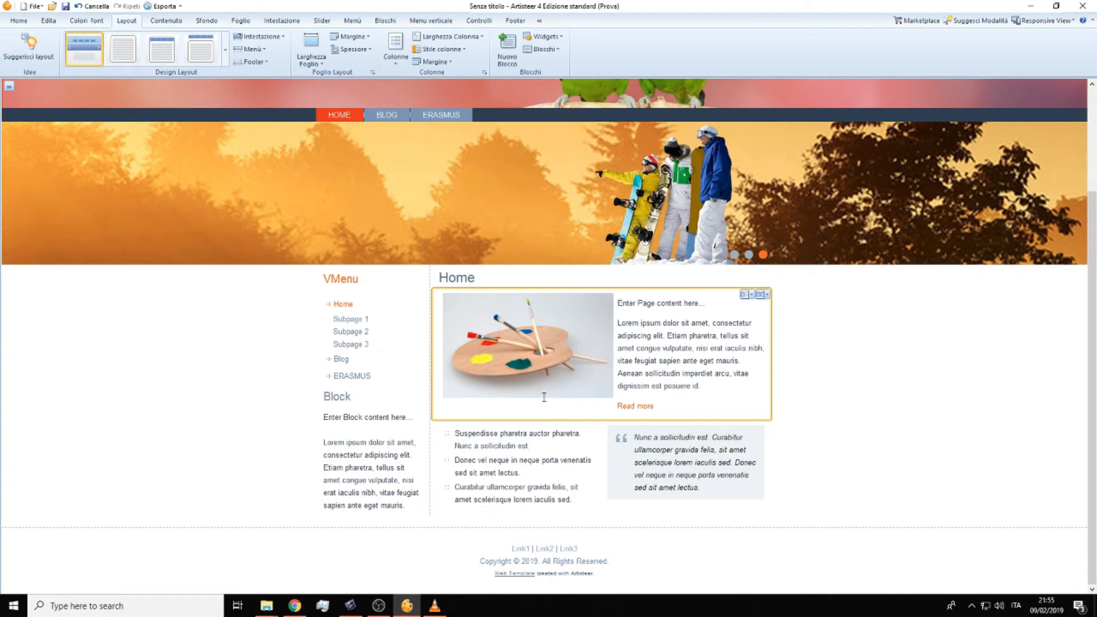
Step: Switch the page to the three-column layout with the content between two side columns
click(400, 59)
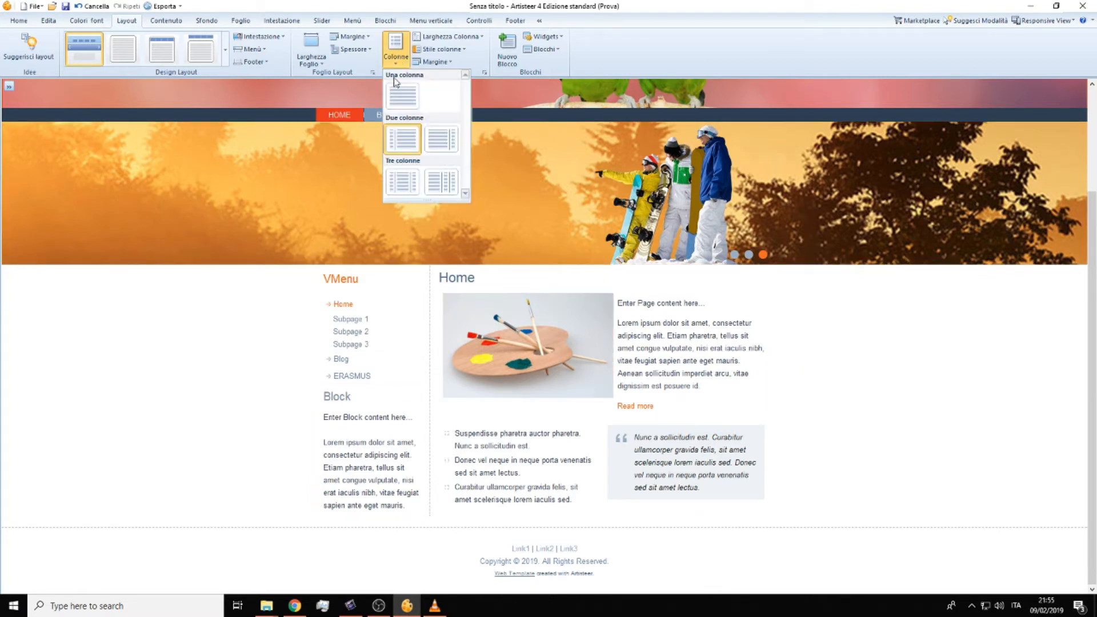
click(408, 185)
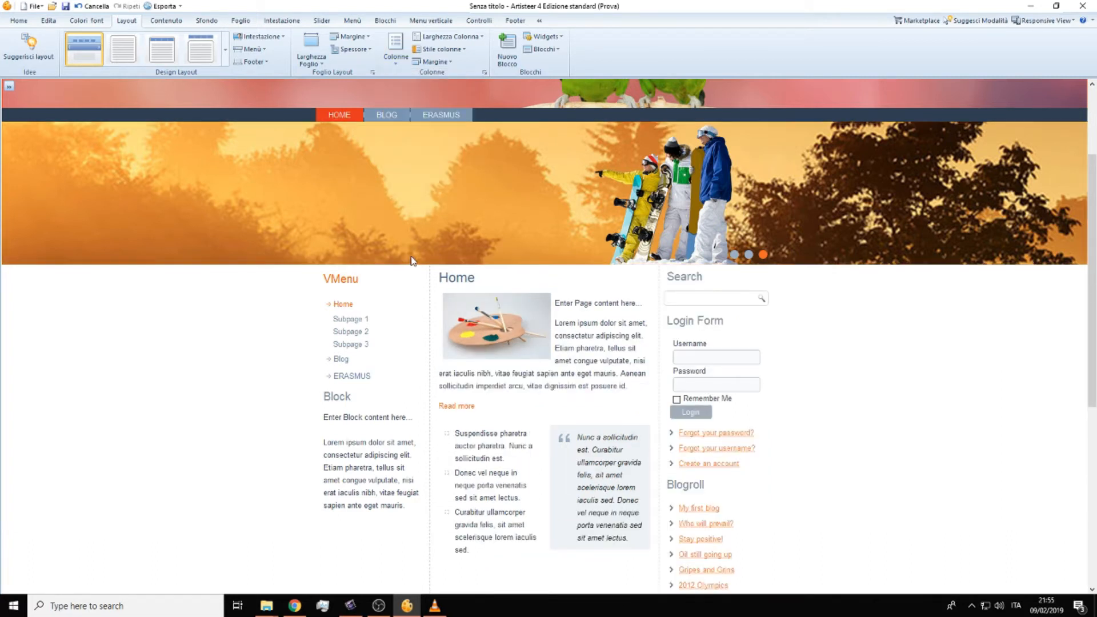
scroll(410, 262, down, 1)
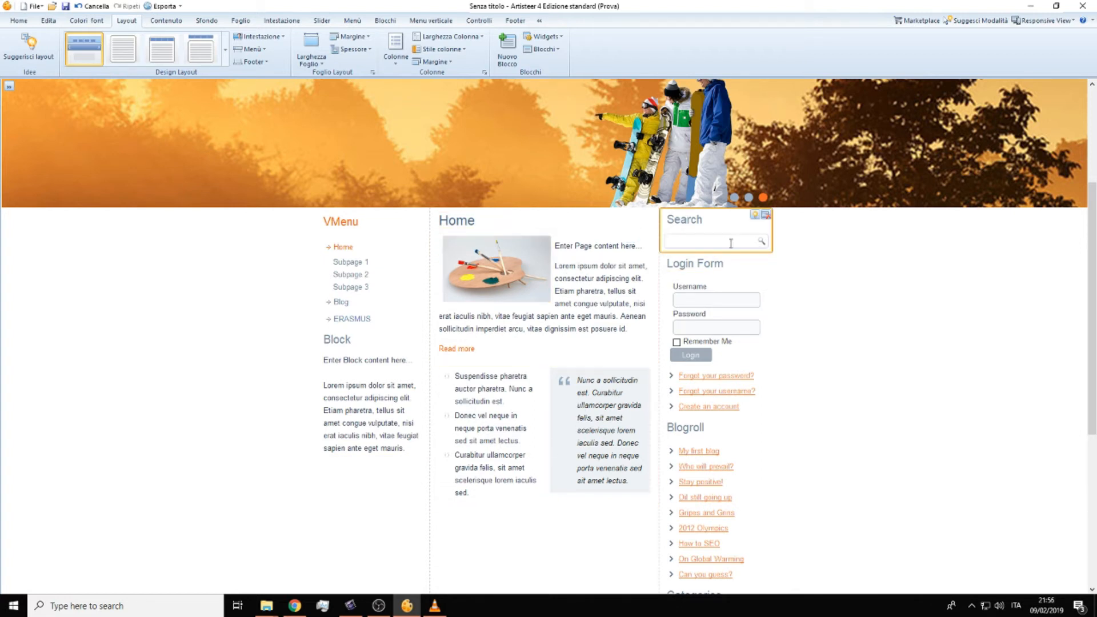
scroll(726, 263, down, 2)
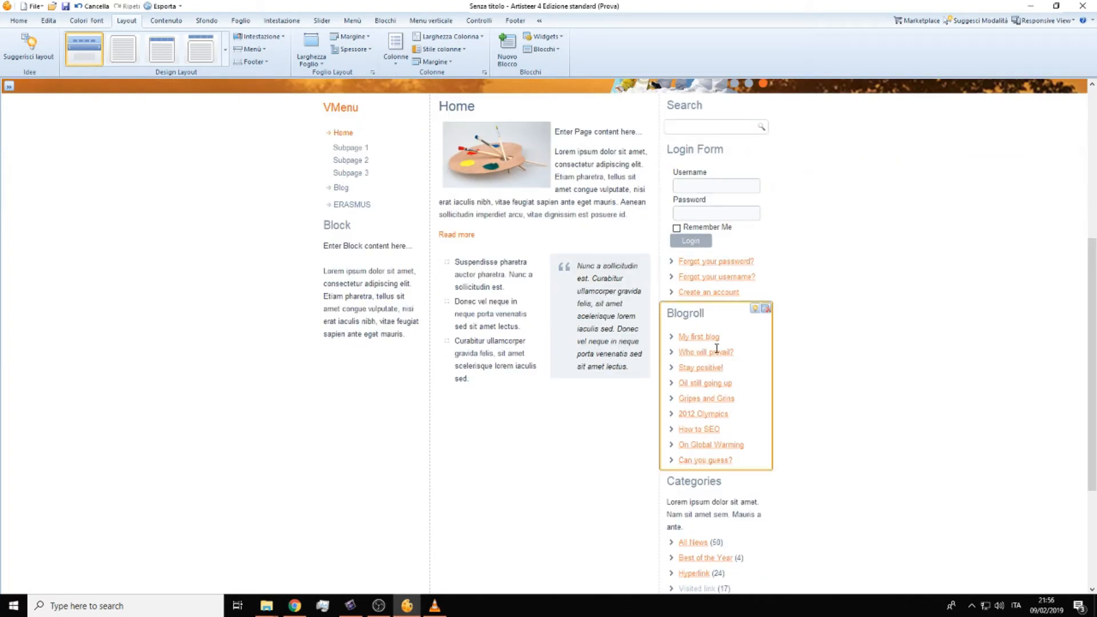
scroll(692, 312, up, 2)
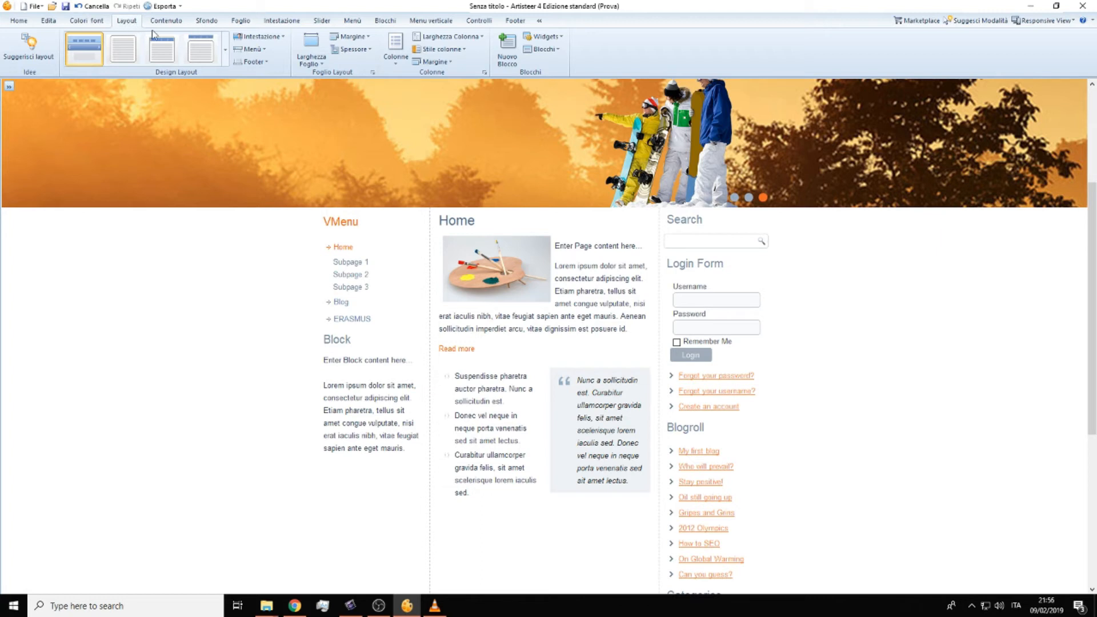
Step: Add a new block under the existing Block in the side column and enter HELLO as its content
click(508, 55)
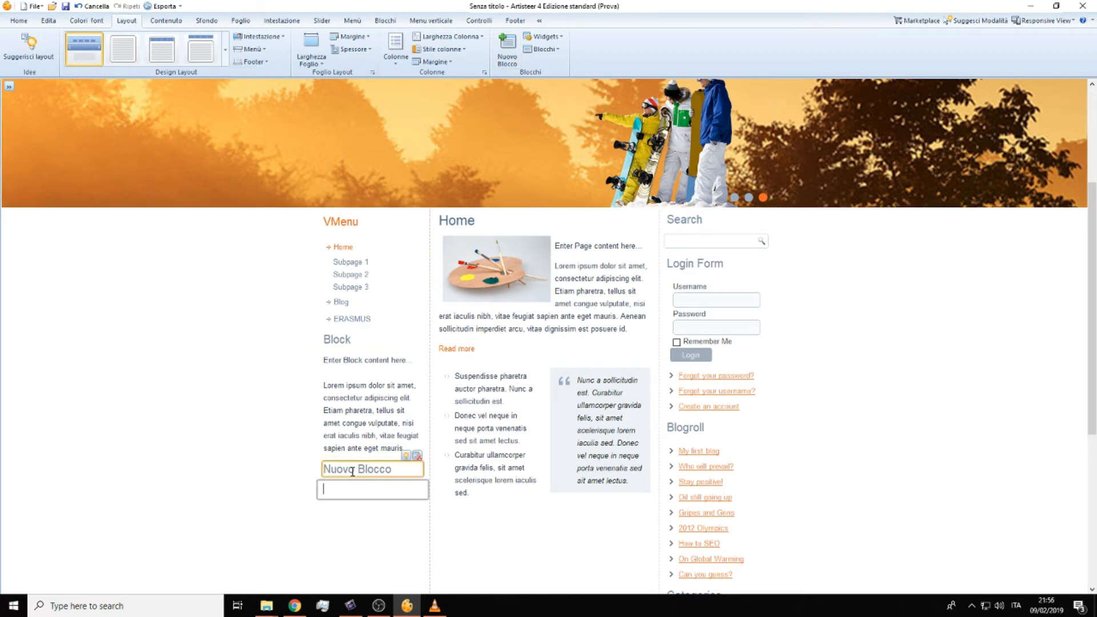
click(354, 484)
click(355, 467)
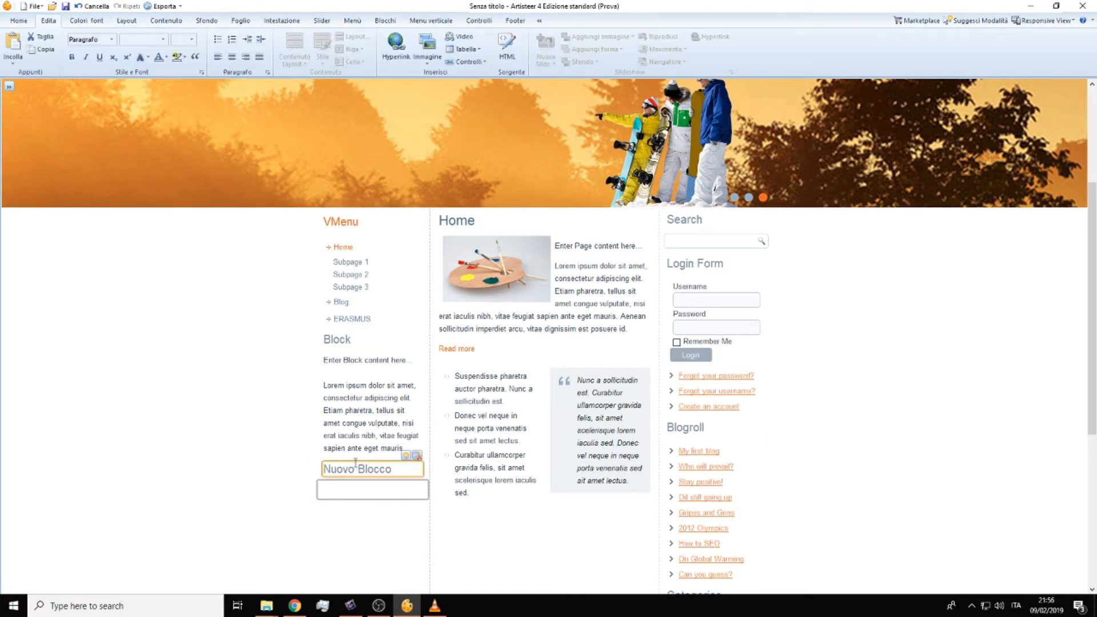
text(HEllo)
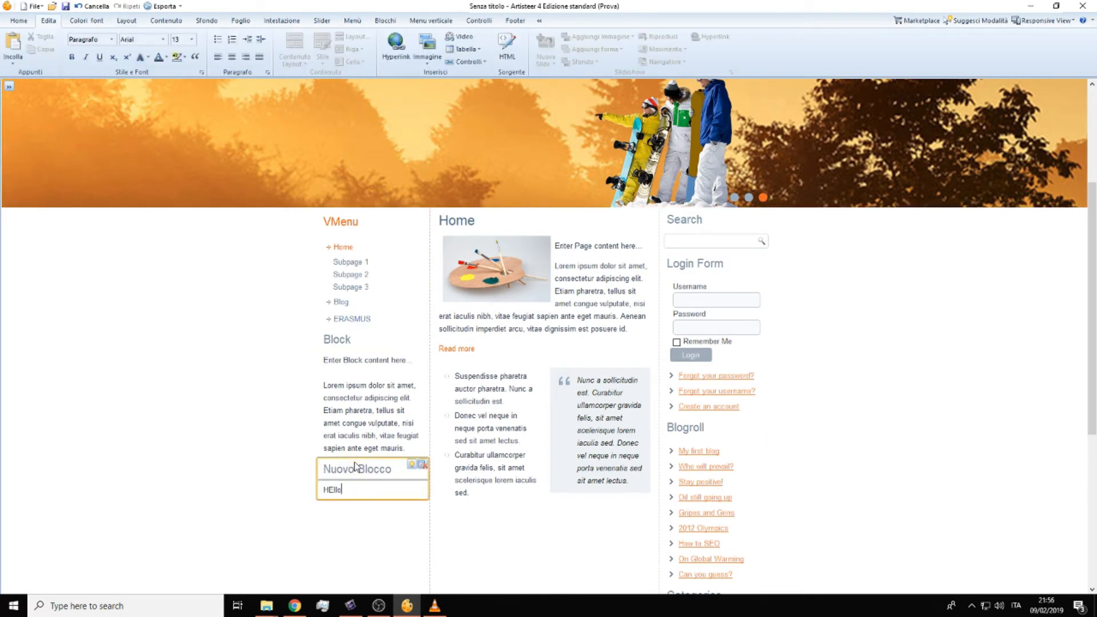
click(384, 446)
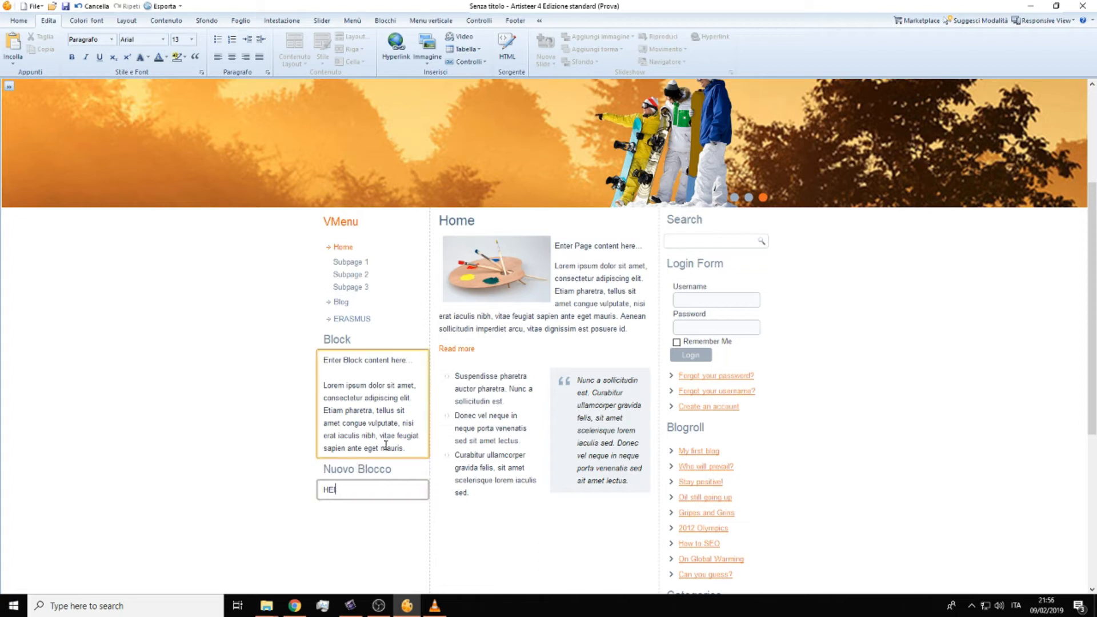
click(330, 549)
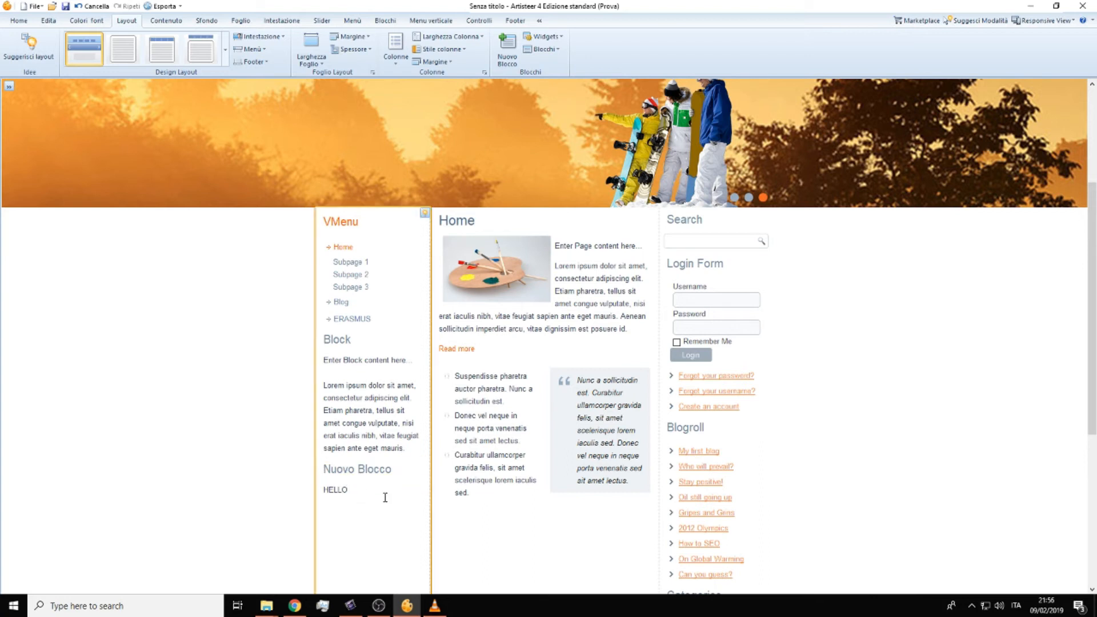
Step: Reposition the block titled Block to the central column, below the Home content
click(545, 50)
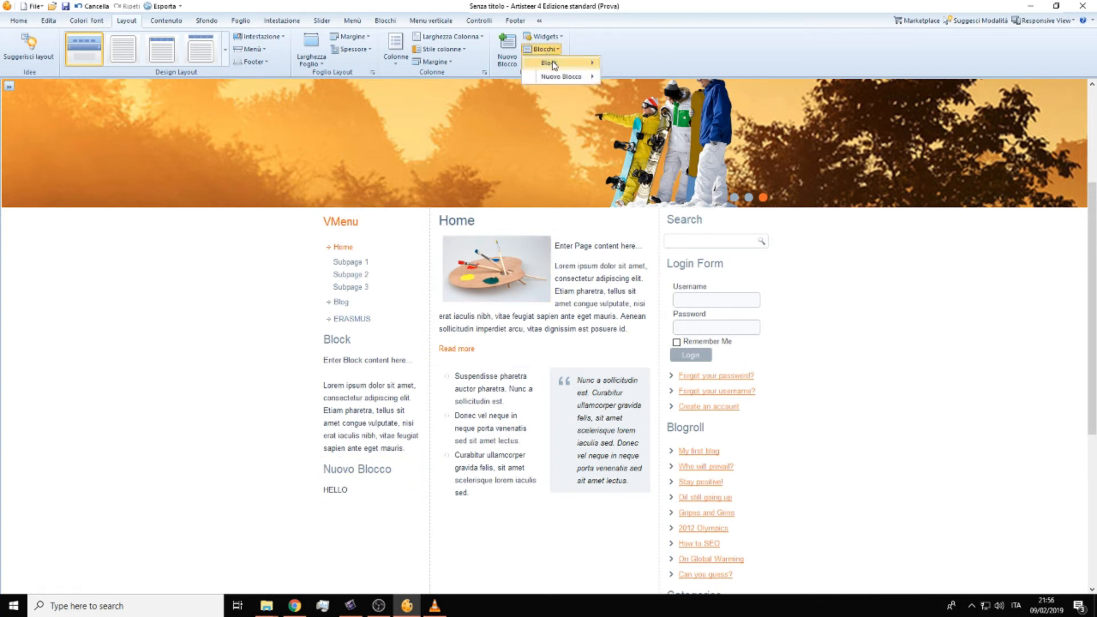
mouse_move(559, 74)
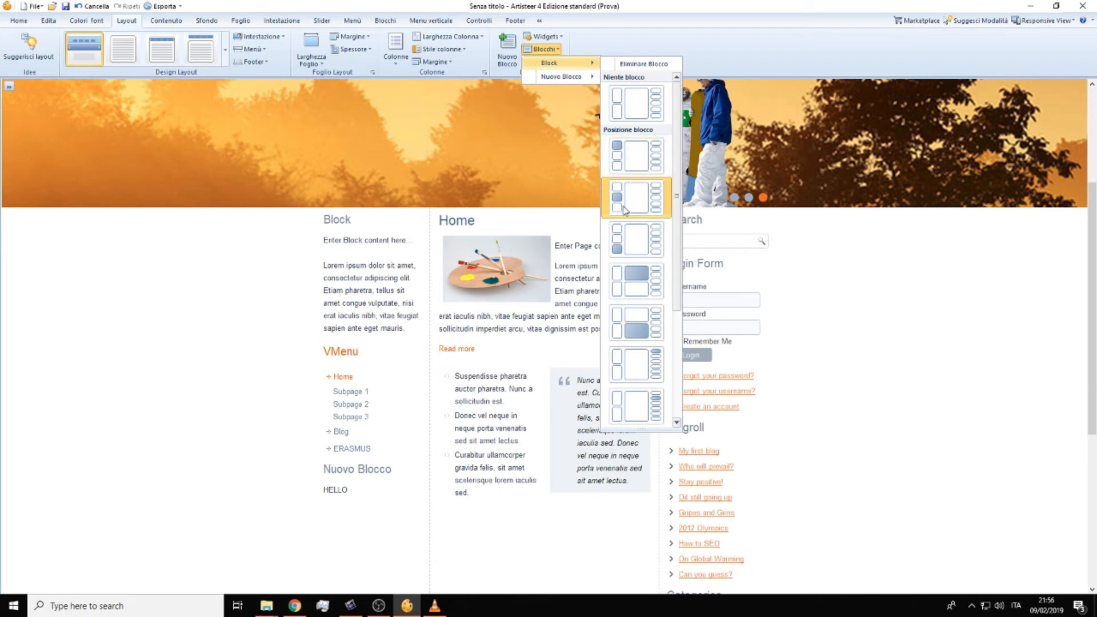
scroll(632, 257, down, 1)
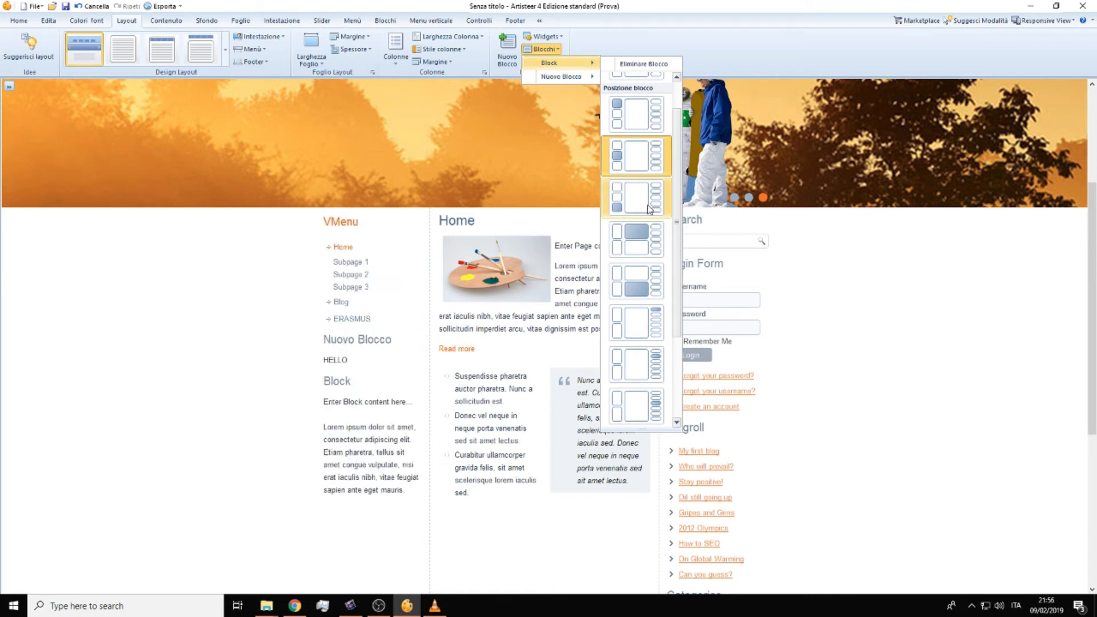
scroll(650, 211, down, 1)
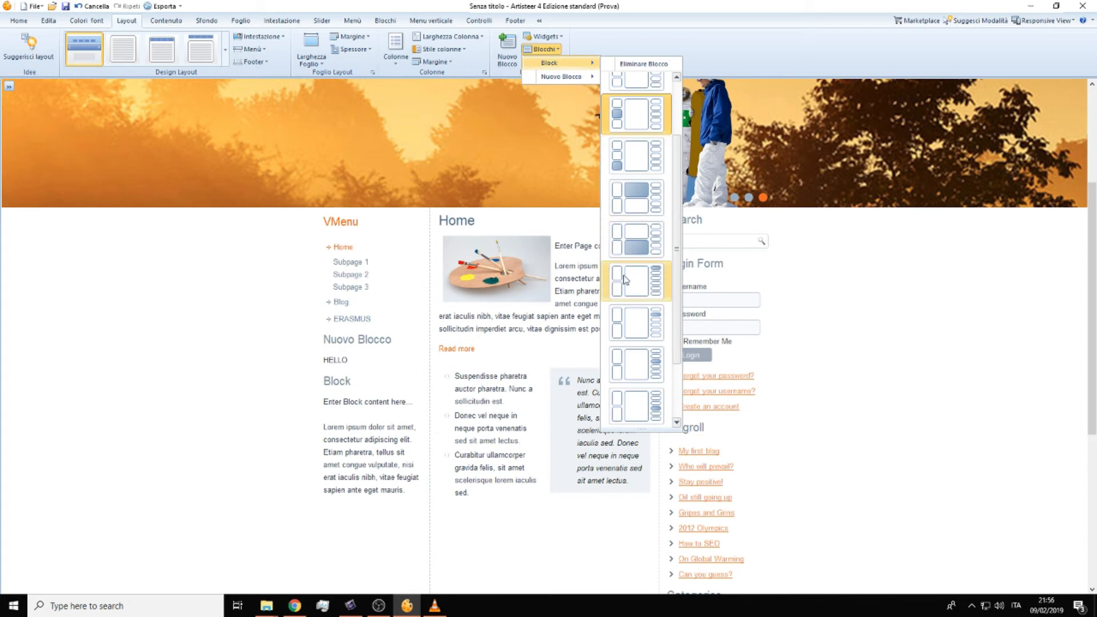
scroll(644, 374, down, 1)
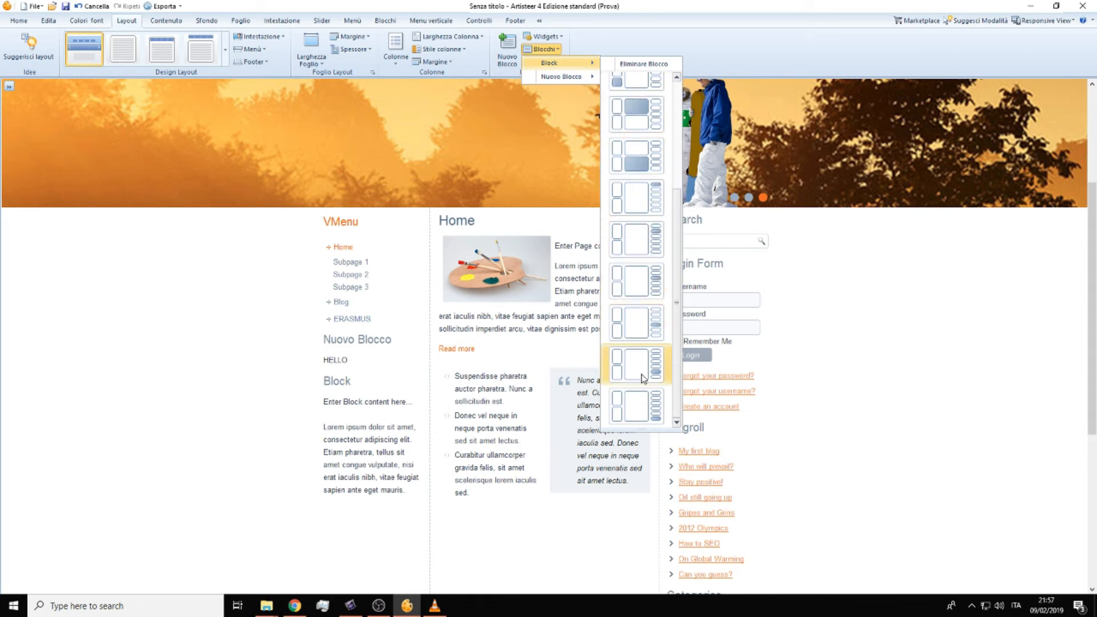
scroll(643, 374, up, 3)
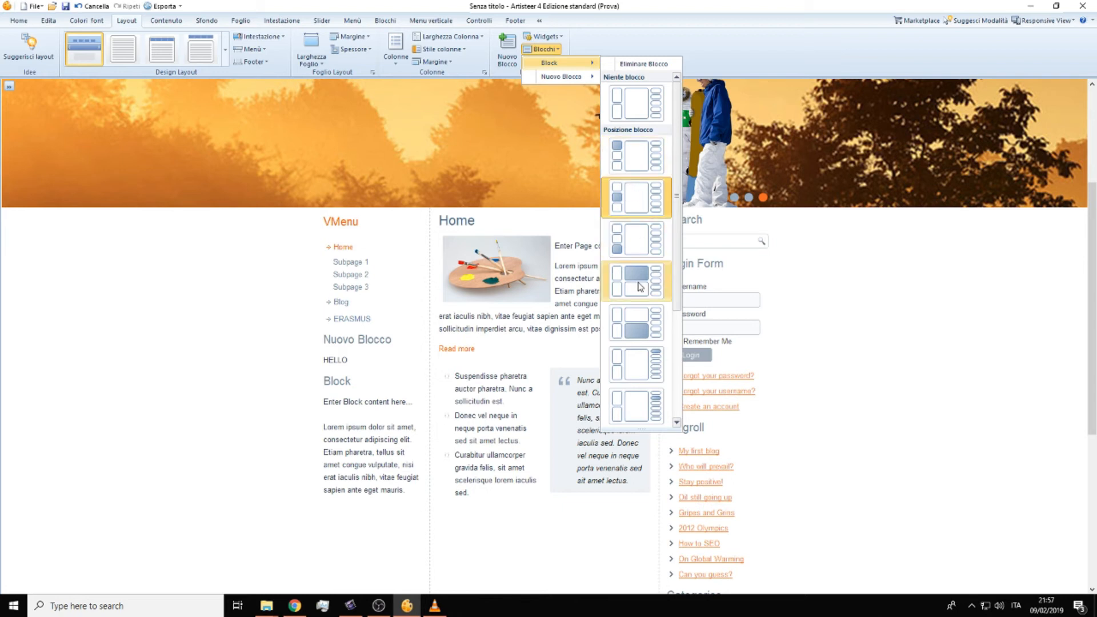
click(638, 325)
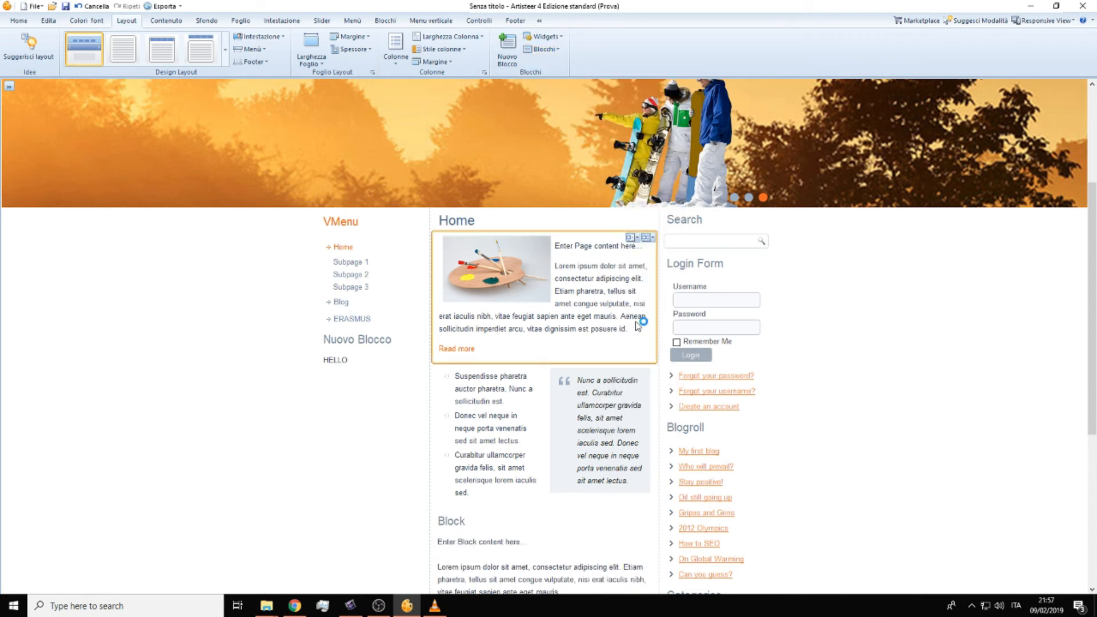
Step: Insert the blue glass-building clip art from the Community category into the content of the block titled Block
scroll(628, 326, down, 1)
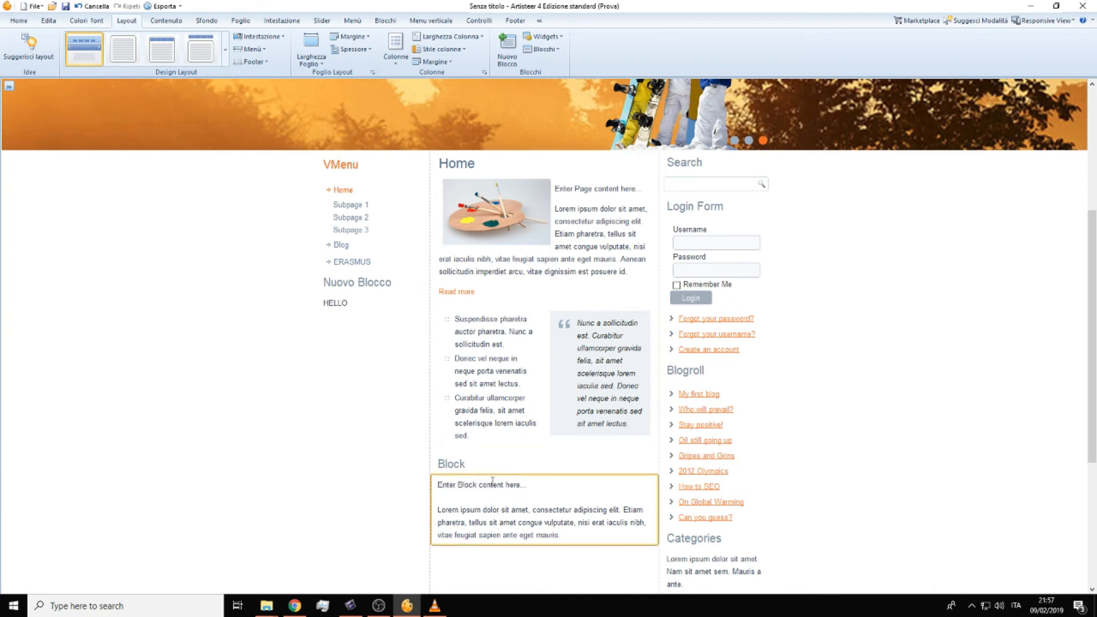
scroll(497, 488, down, 1)
click(428, 57)
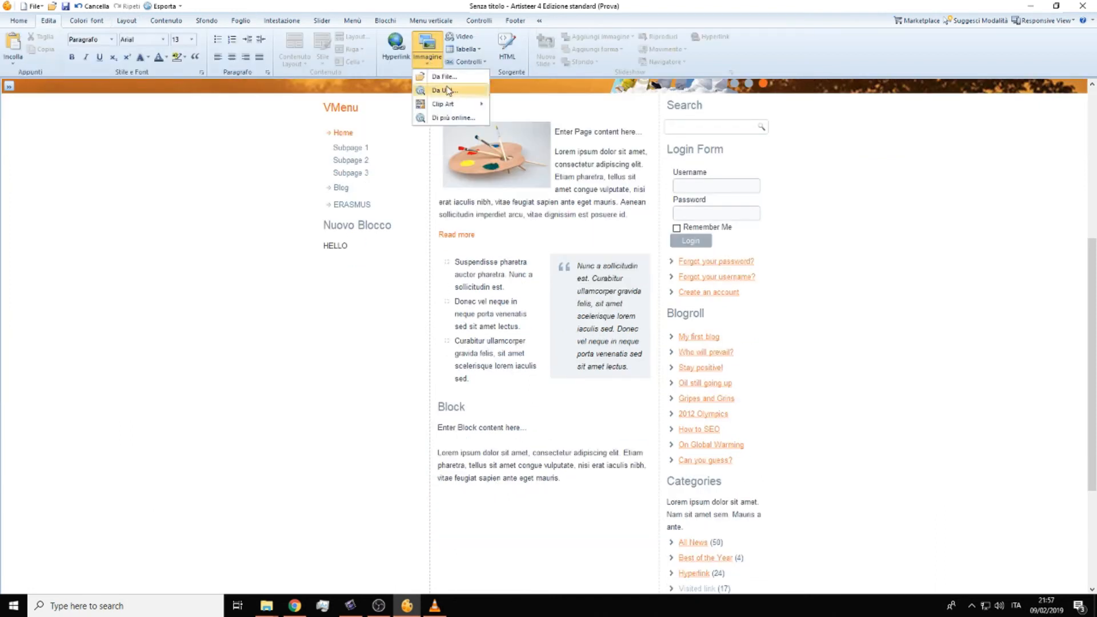
mouse_move(449, 105)
scroll(570, 263, down, 3)
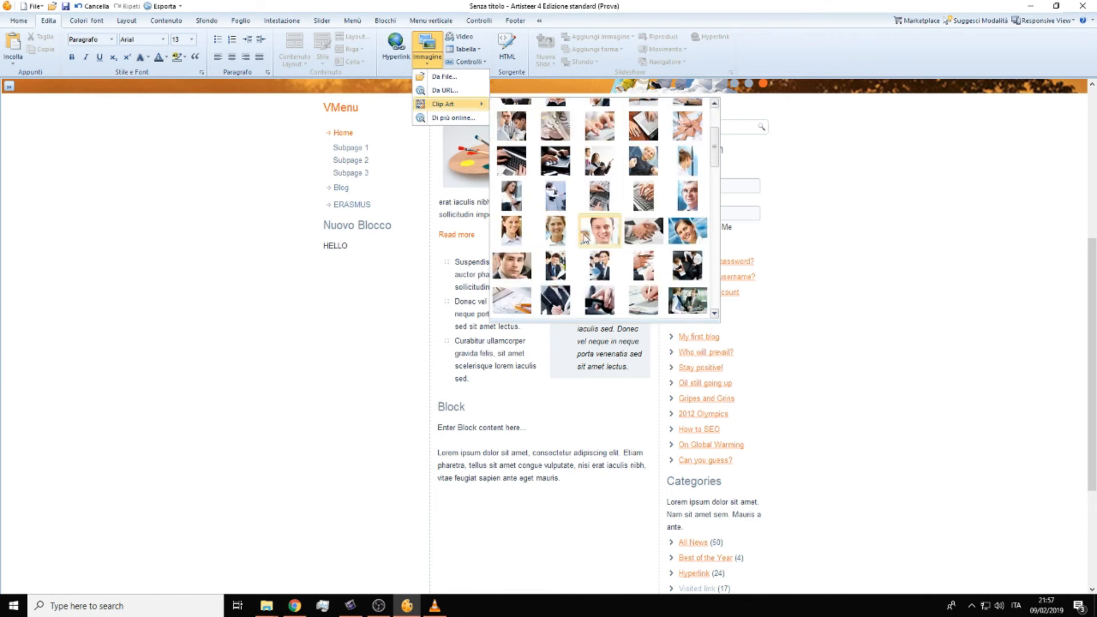
scroll(569, 263, down, 2)
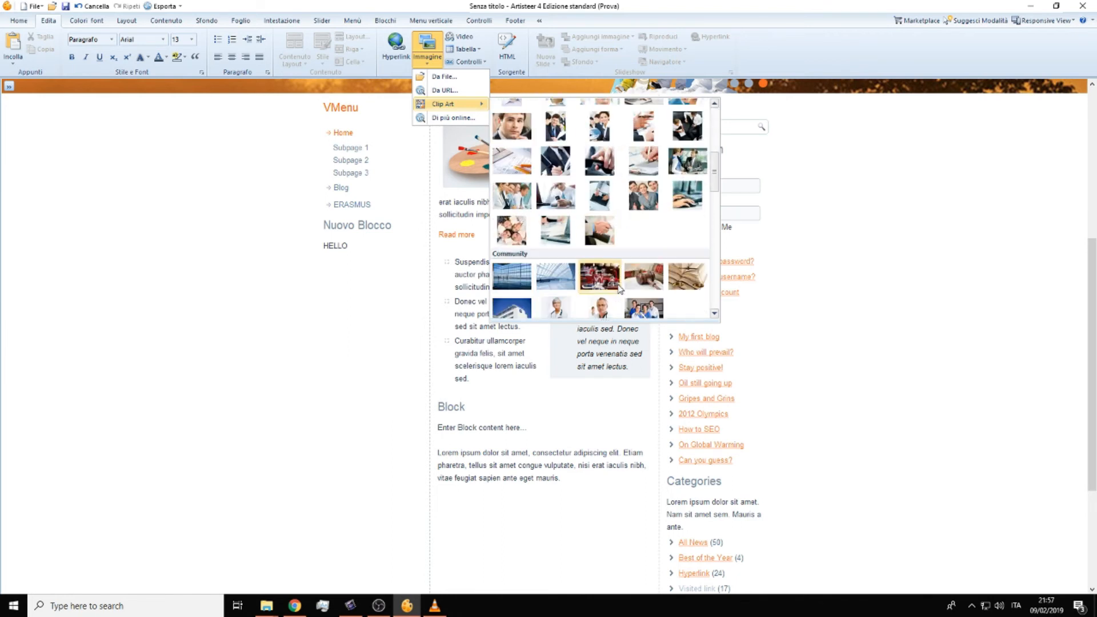
click(511, 277)
scroll(589, 451, down, 3)
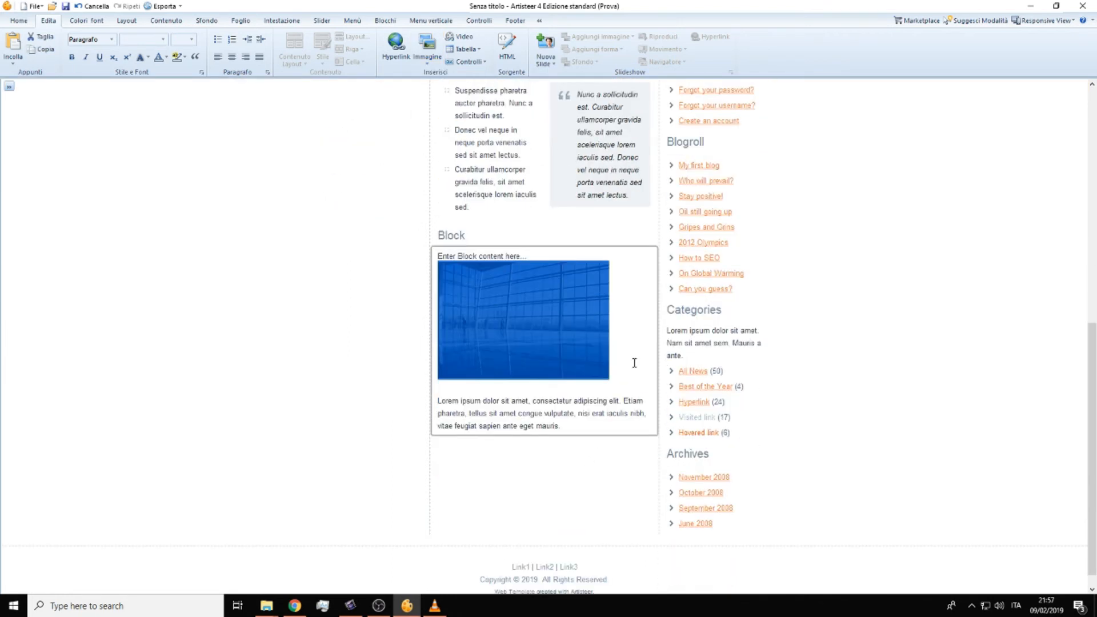
Step: Remove the placeholder line above the block's image and add the text HELLO below the image
click(536, 335)
click(451, 390)
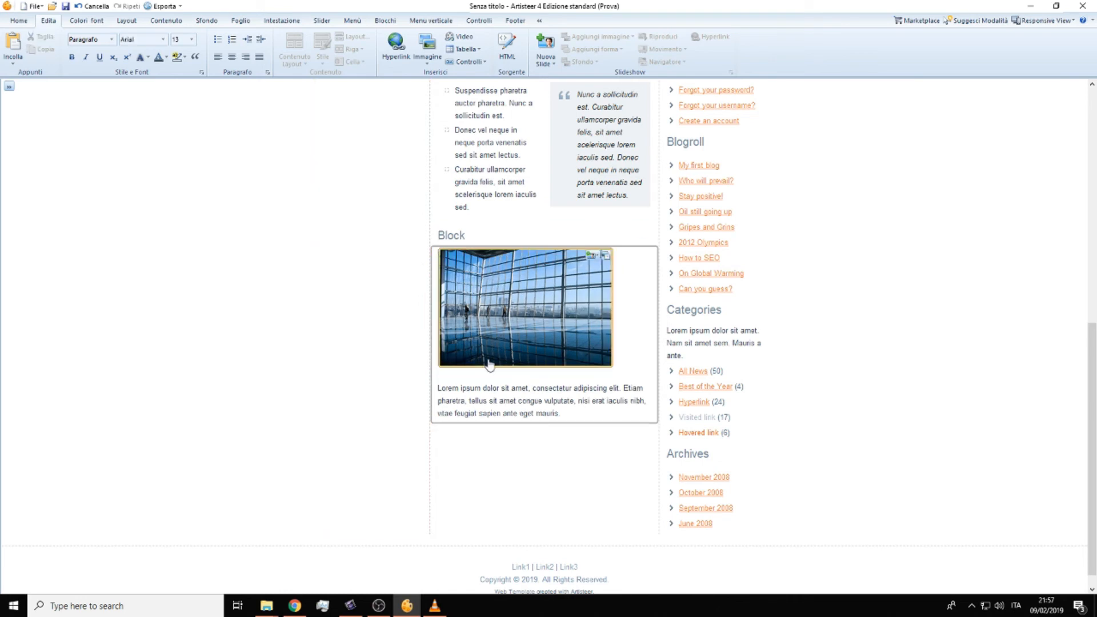
click(486, 369)
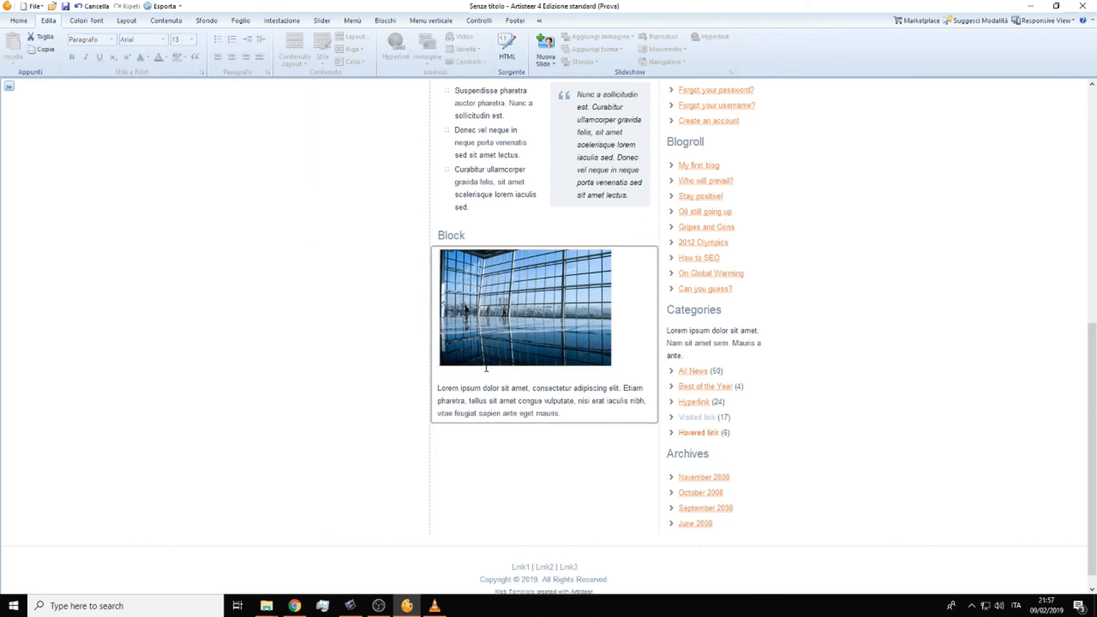
text(HELLO)
drag(487, 368, 436, 377)
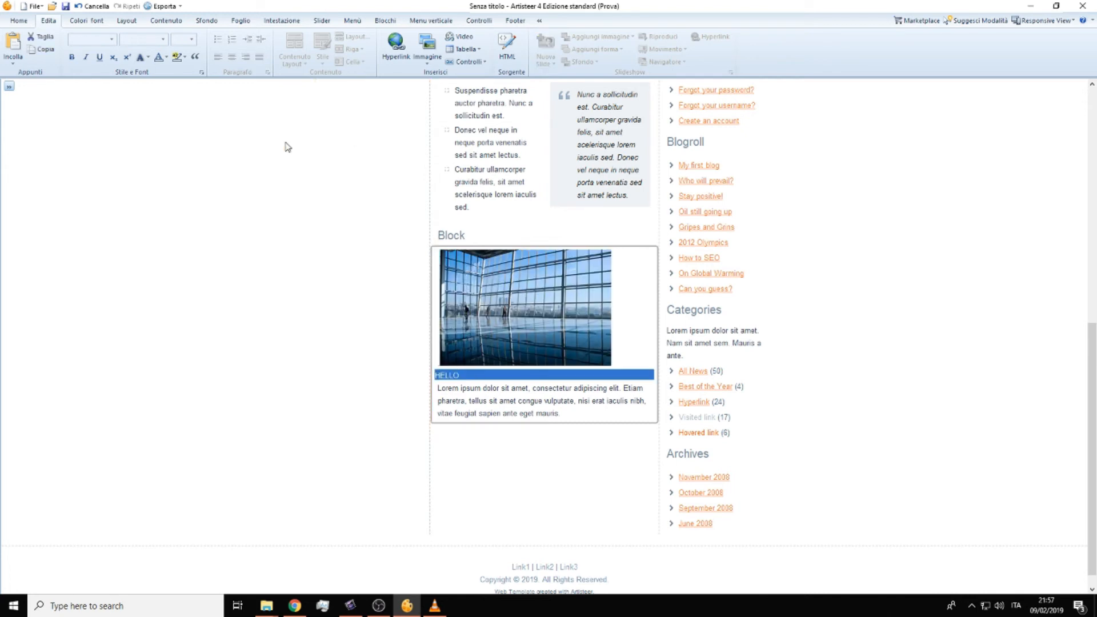
click(462, 376)
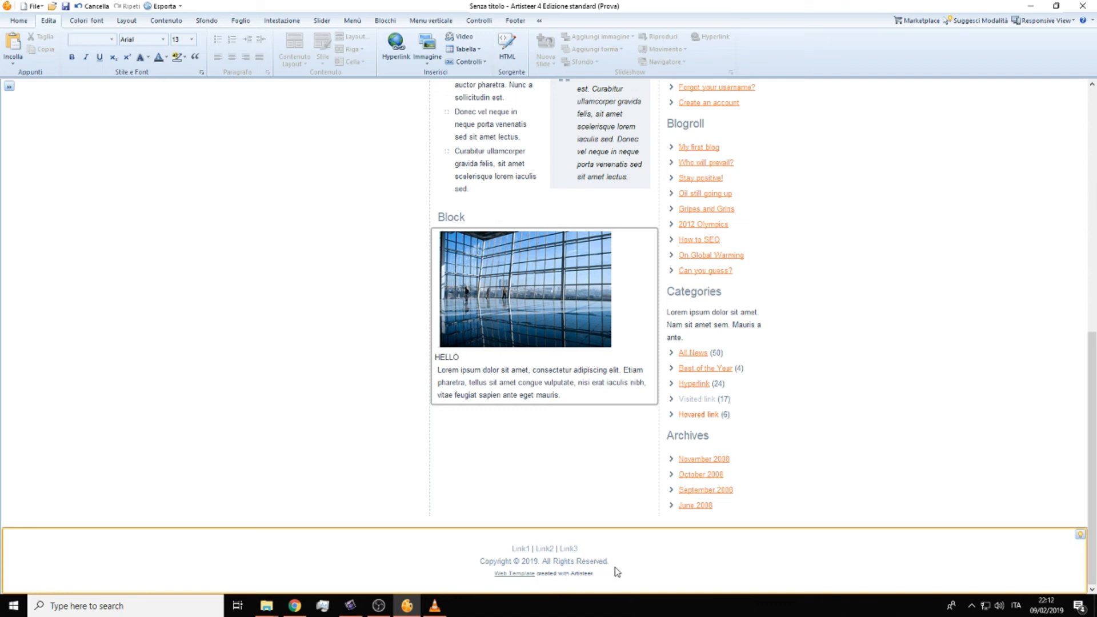
Step: Set the page background fill colour to red-orange
scroll(615, 571, up, 5)
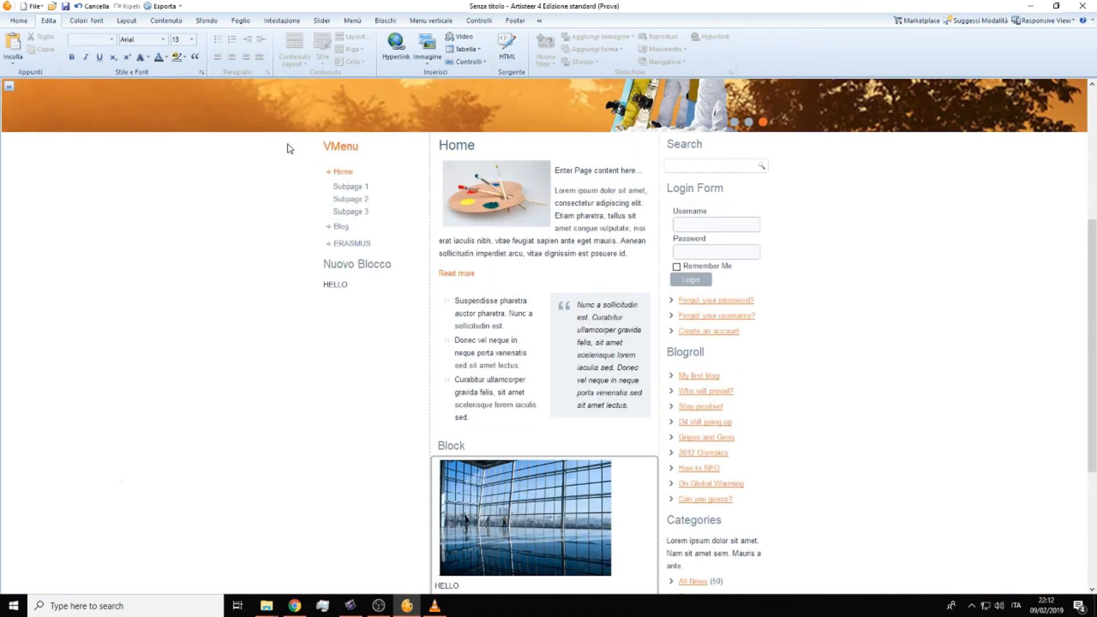
click(208, 23)
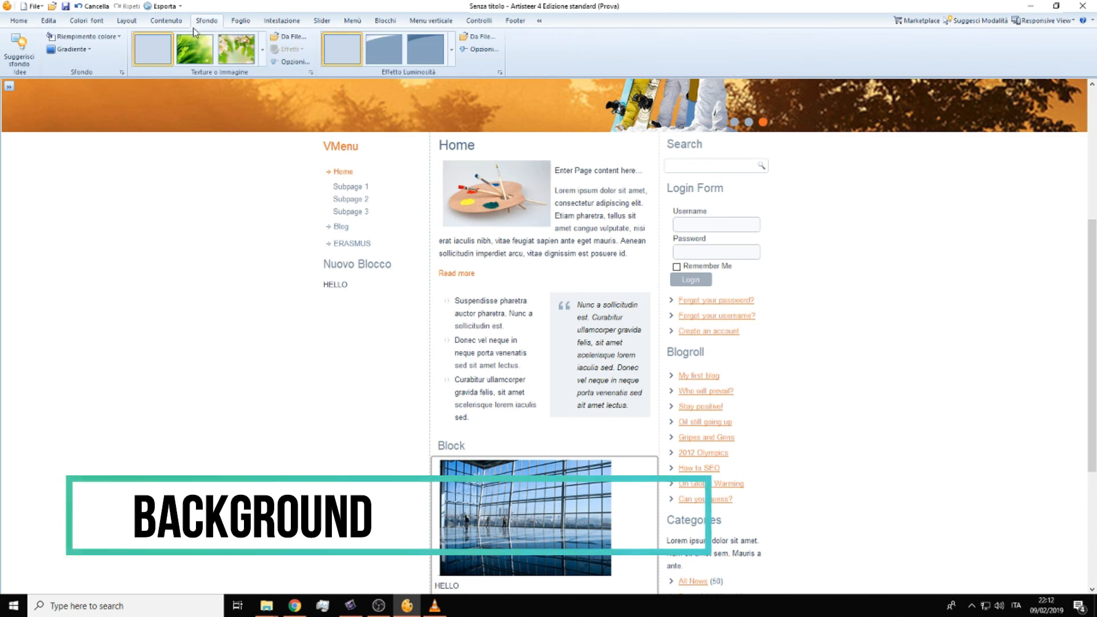
click(85, 37)
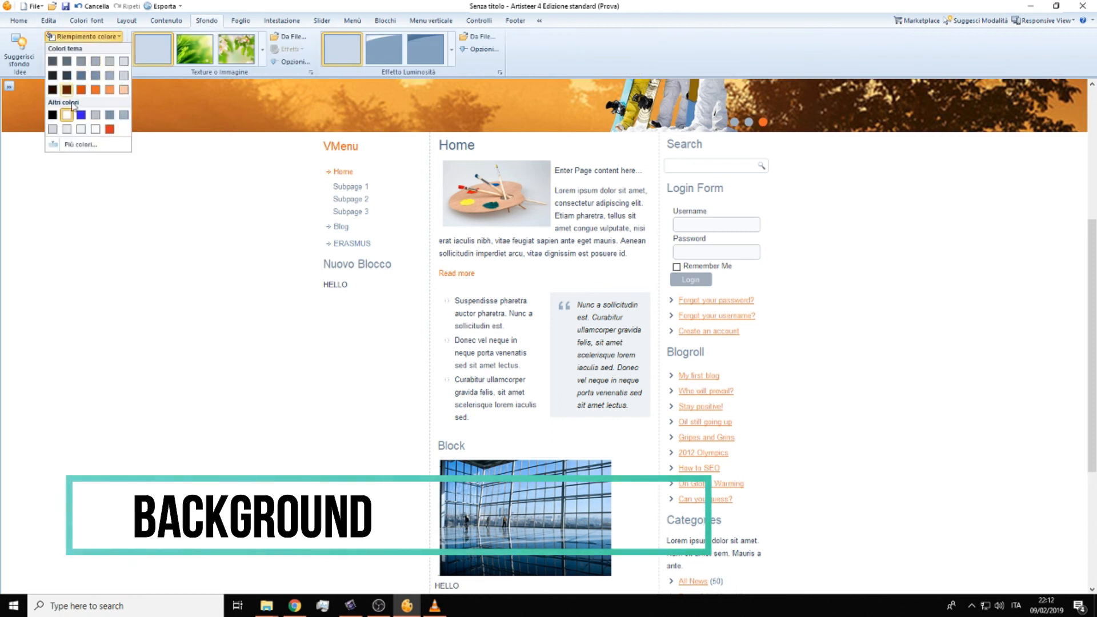
click(110, 132)
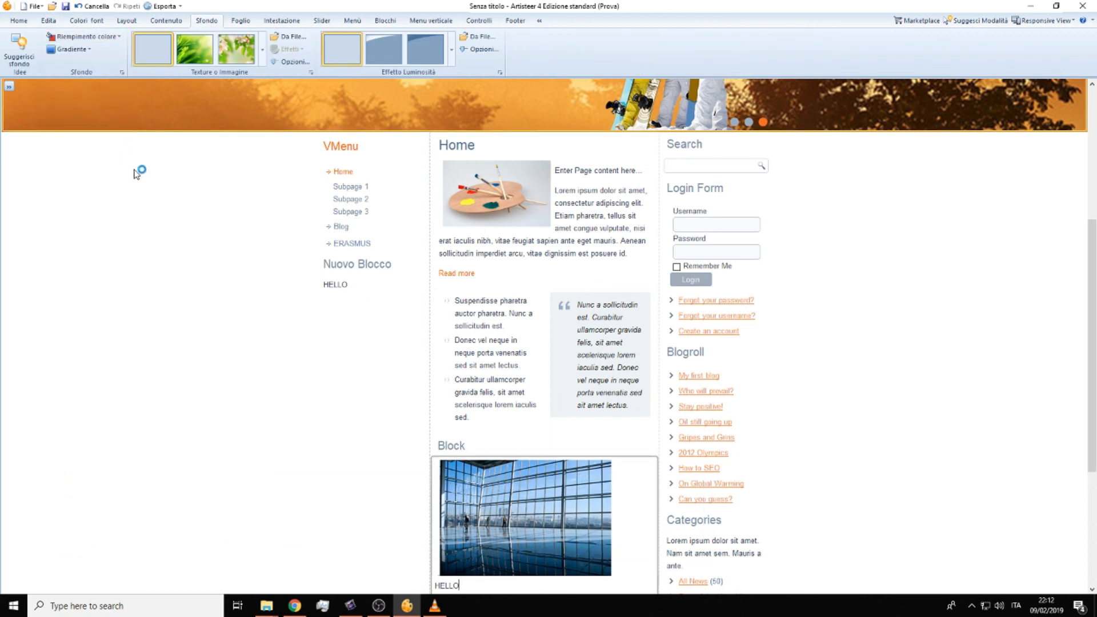
scroll(235, 205, down, 10)
scroll(235, 205, up, 10)
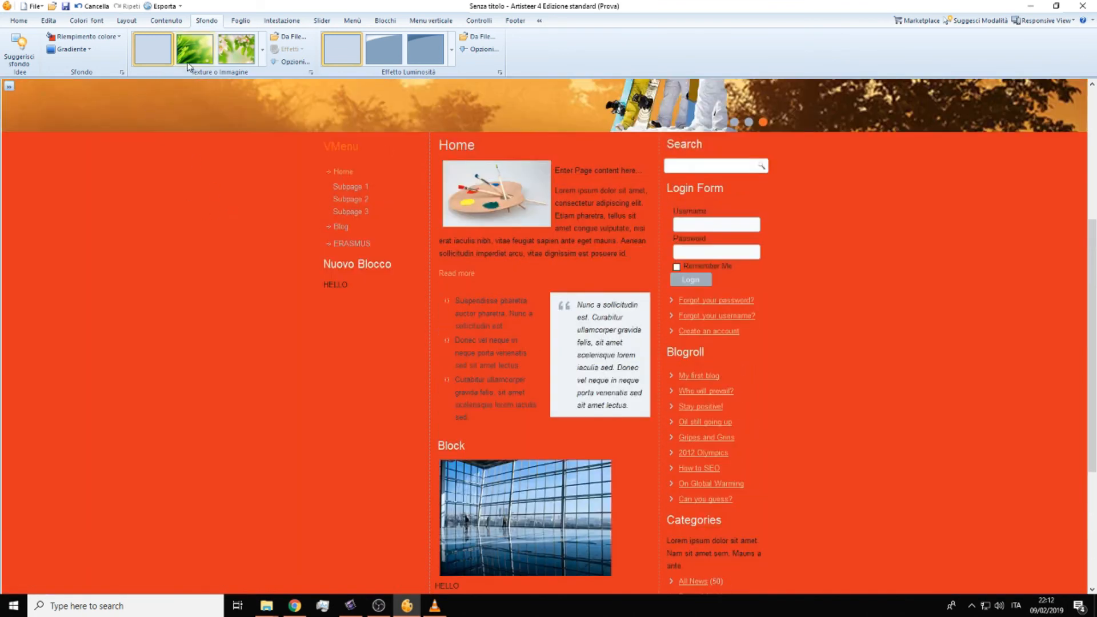
Step: Apply the full-page green grass image as the page background
click(263, 50)
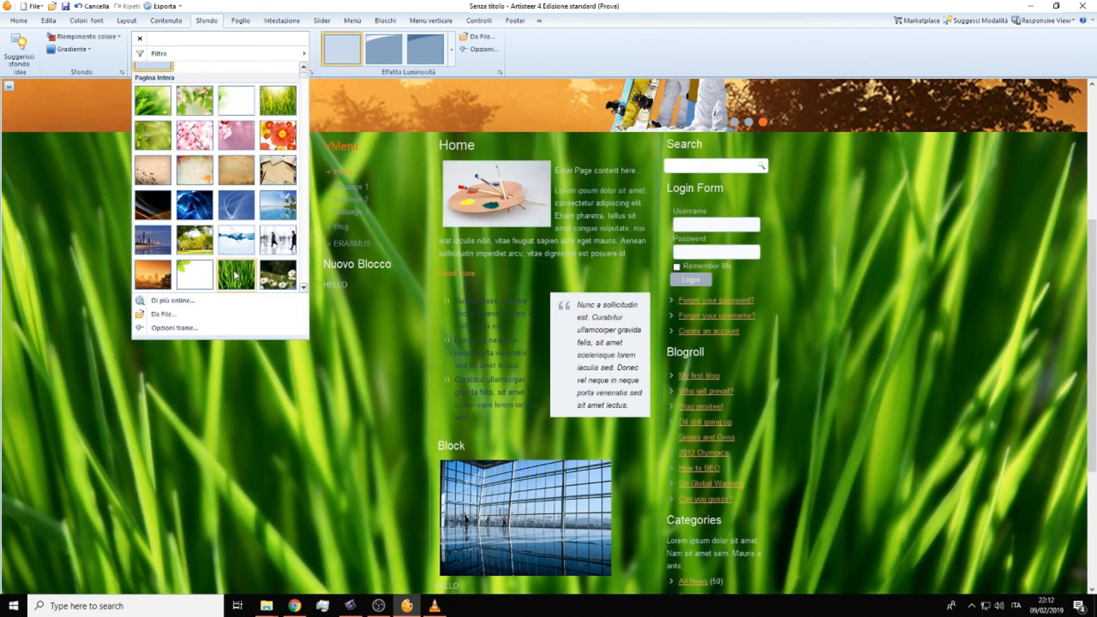
click(235, 276)
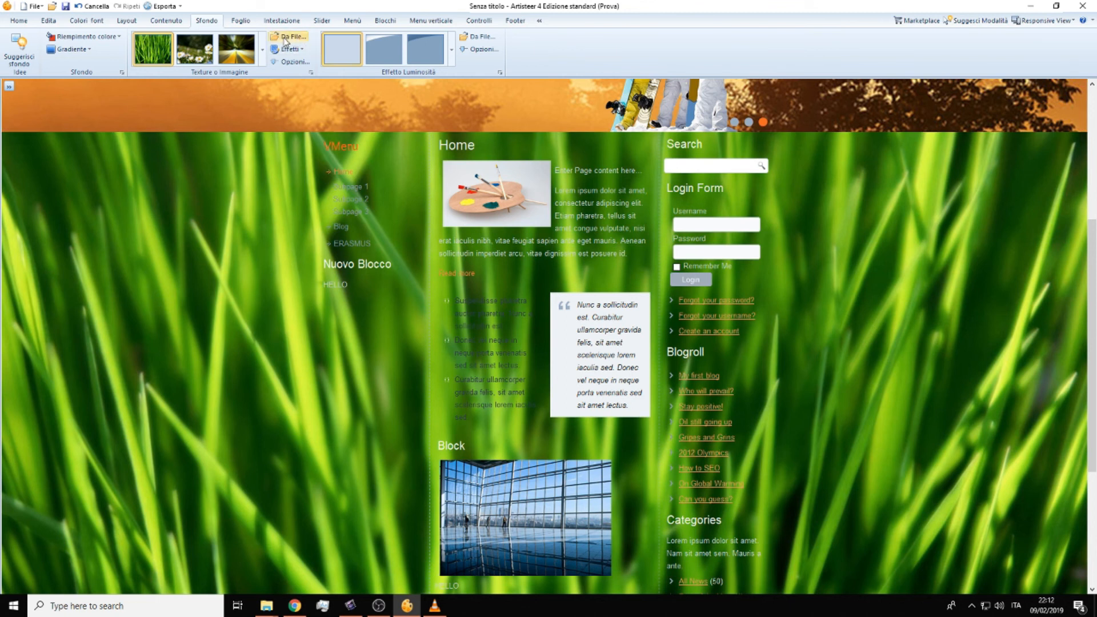
scroll(358, 205, up, 5)
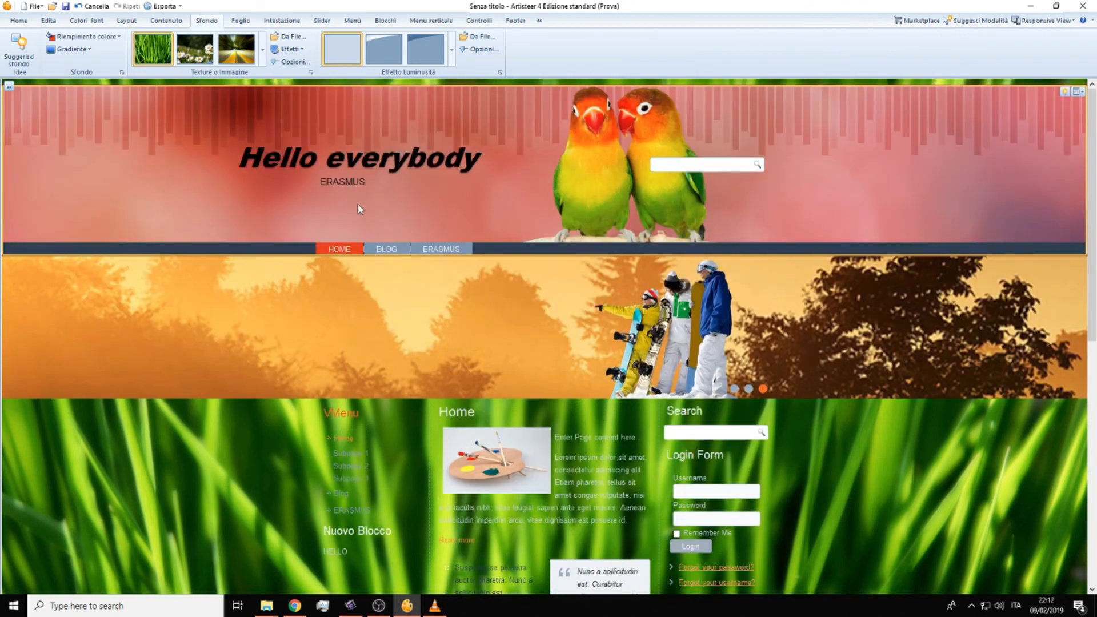
scroll(359, 204, down, 8)
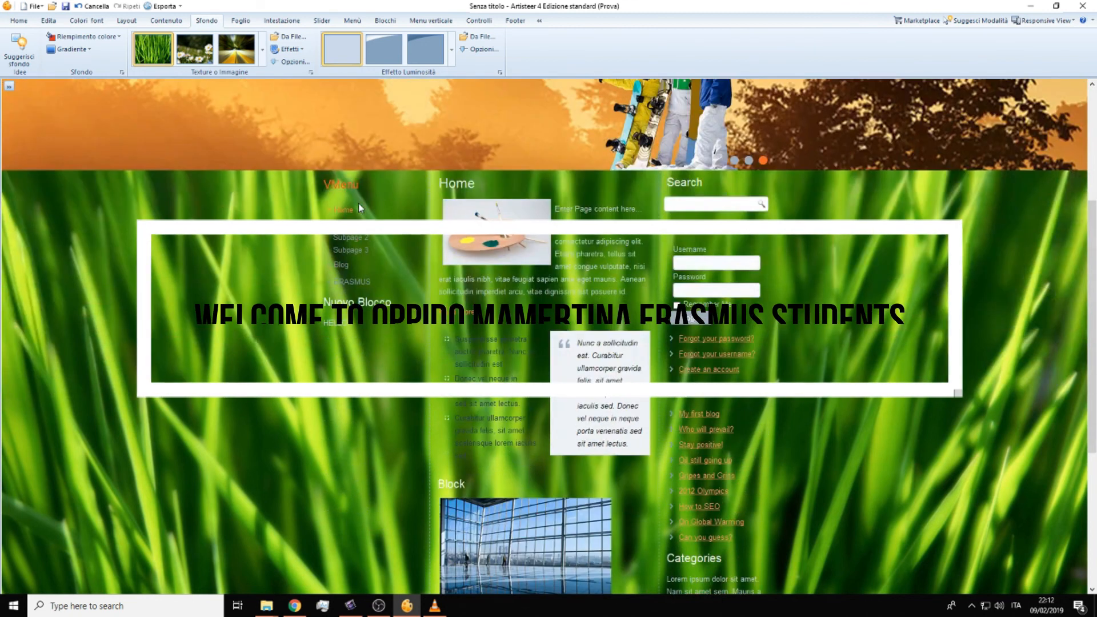
scroll(360, 207, up, 3)
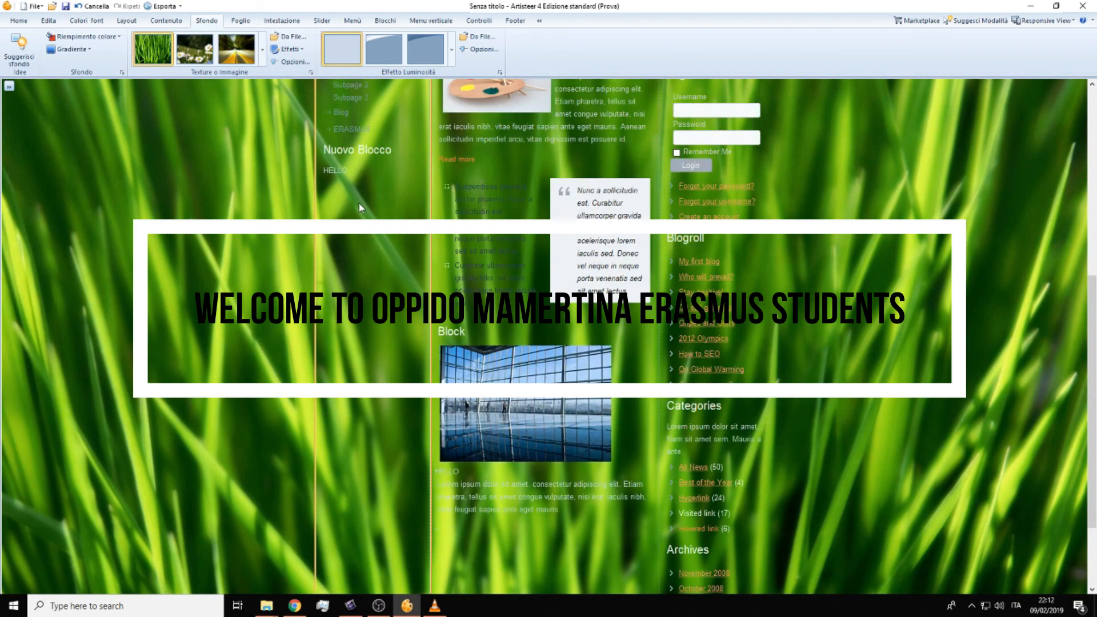